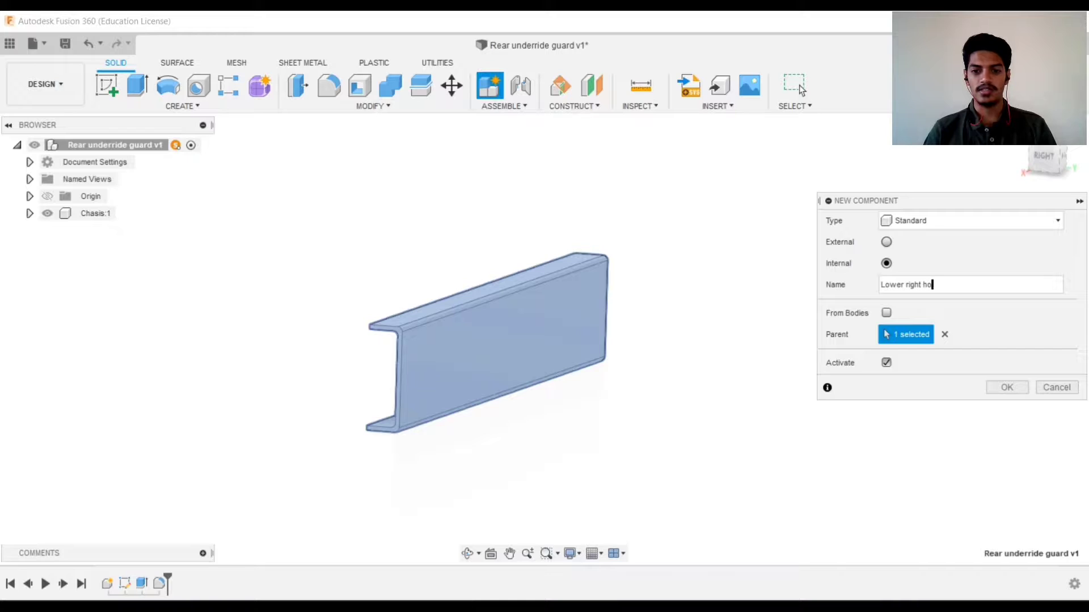
Create the Lower right holder component and sketch an L-shaped outline 400 mm long and 125 mm high
key("Return")
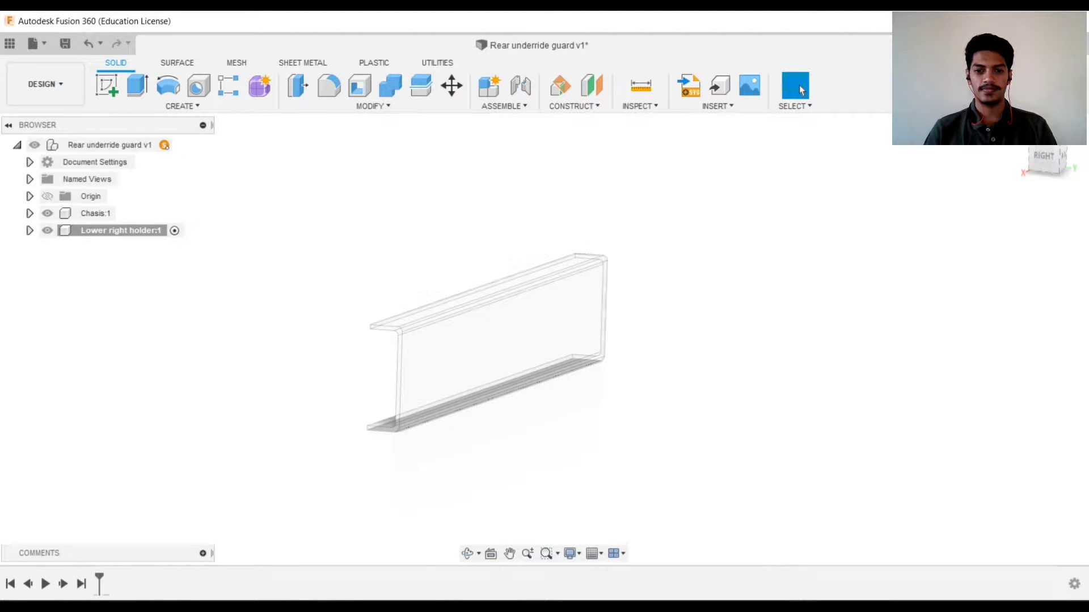
left_click(602, 264)
middle_click_drag(603, 267, 739, 244)
scroll(615, 365, "up", 4)
left_click(656, 343)
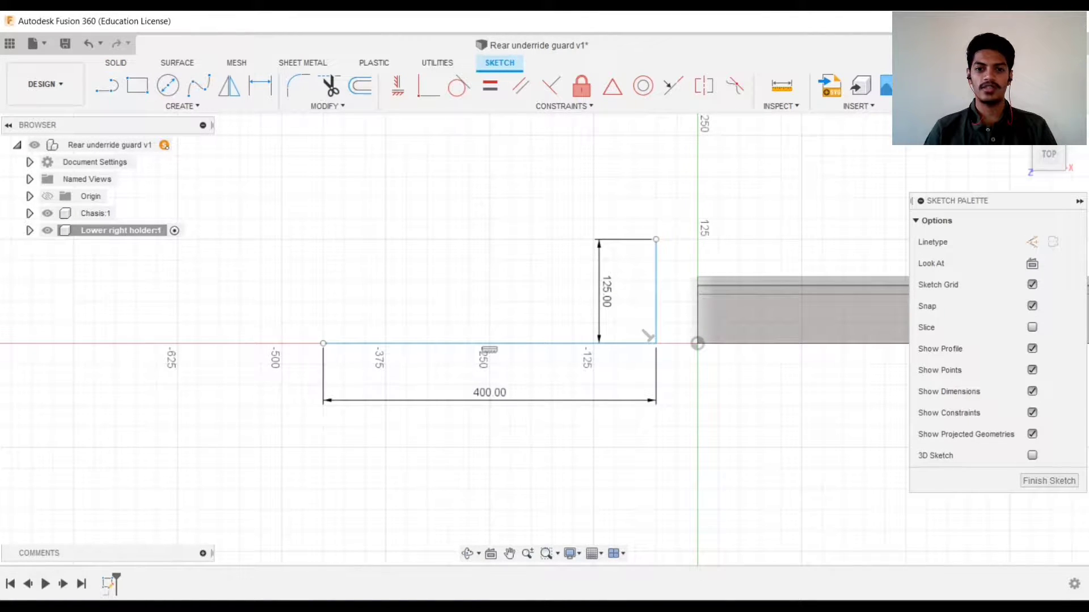
Offset the L outline by 10 mm and close both open ends with lines
key("o")
left_click(563, 343)
type("10")
key("Return")
key("l")
scroll(681, 234, "up", 4)
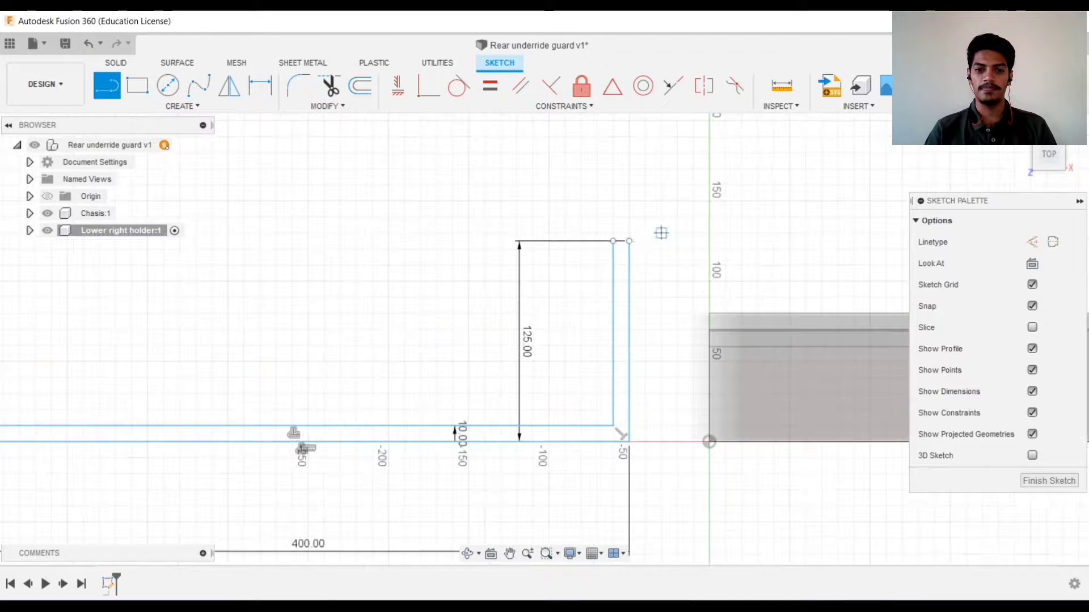
left_click(628, 242)
left_click(613, 243)
scroll(250, 396, "up", 5)
left_click(257, 335)
left_click(257, 384)
Extrude the closed L profile -750 mm into the holder bracket
scroll(265, 418, "down", 6)
key("e")
middle_click_drag(469, 457, 544, 340, "shift")
type("-750")
key("Return")
Fillet the bracket's inner bend edge with a 20 mm radius
left_click(543, 420)
type("f20")
key("Return")
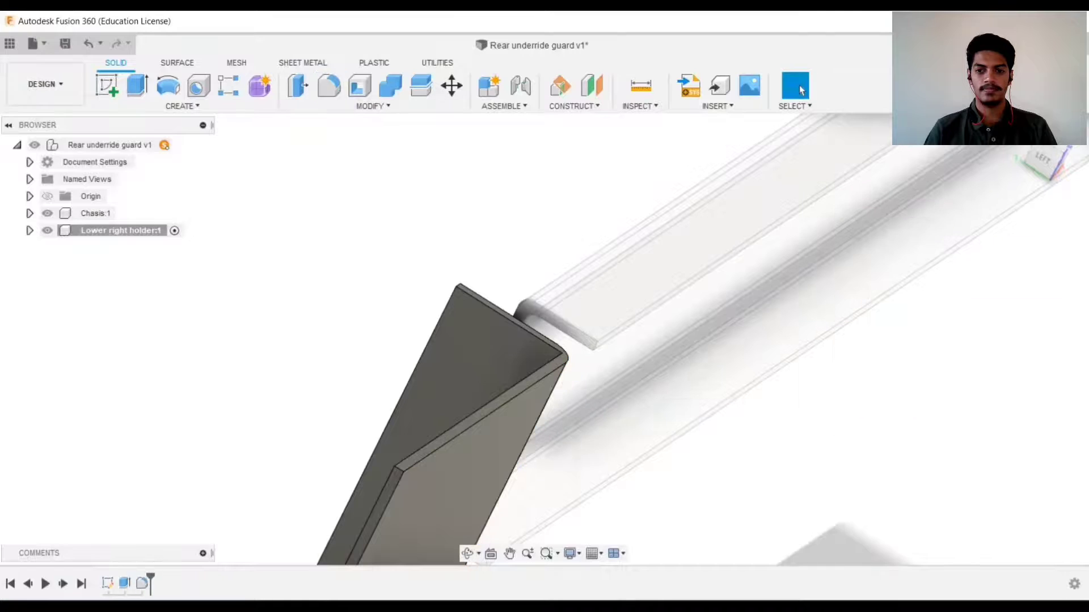
Fillet the outer bend edge of the holder bracket
key("f")
middle_click_drag(543, 419, 624, 363, "shift")
key("Escape")
middle_click_drag(601, 318, 510, 409, "shift")
left_click(453, 352)
key("f")
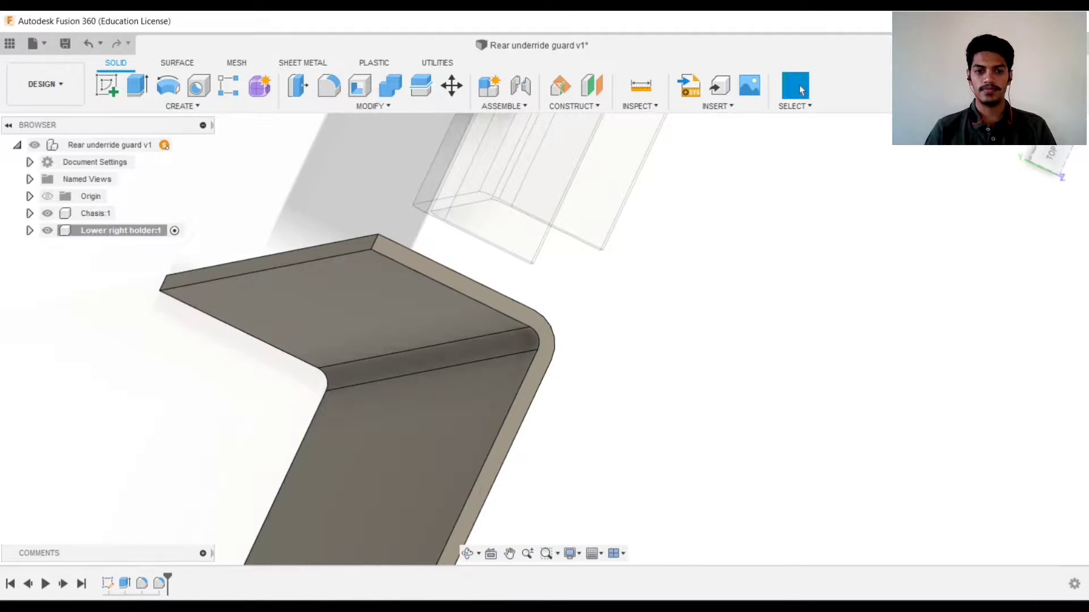
middle_click_drag(544, 341, 482, 309, "shift")
Create a new component named Holder support under the top-level assembly
left_click(179, 145)
left_click(489, 85)
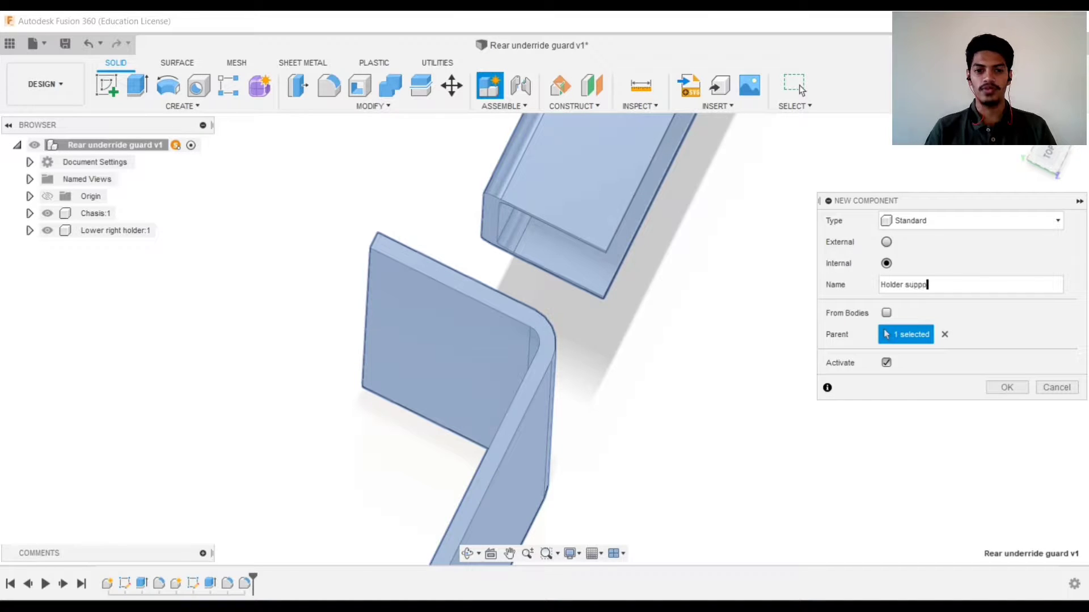
key("Return")
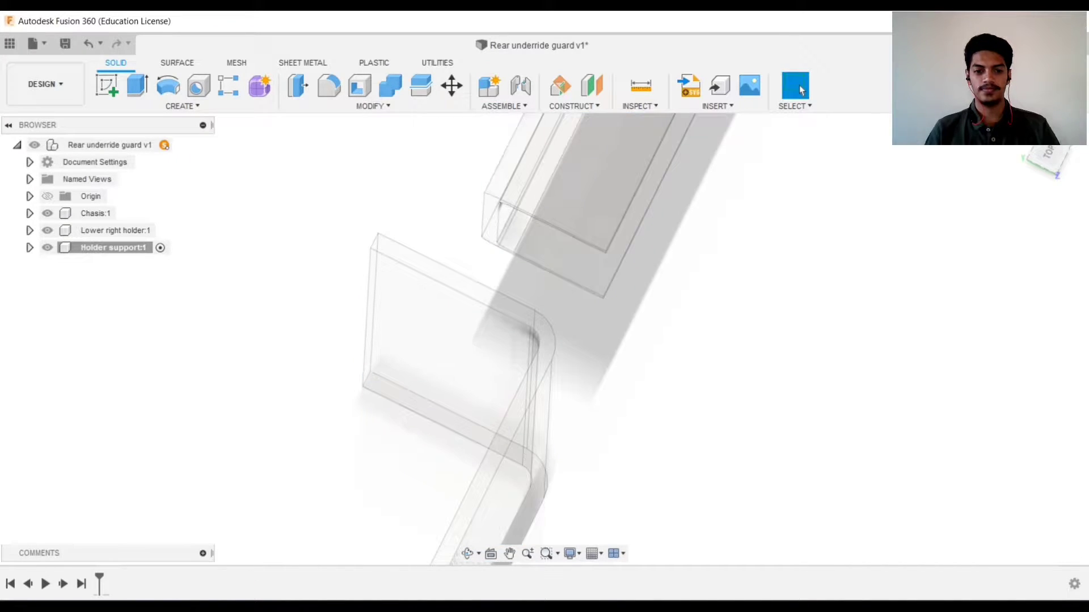
Move the triangular gusset plate -265 mm along Z on the holder flange
right_click(533, 369)
left_click(522, 138)
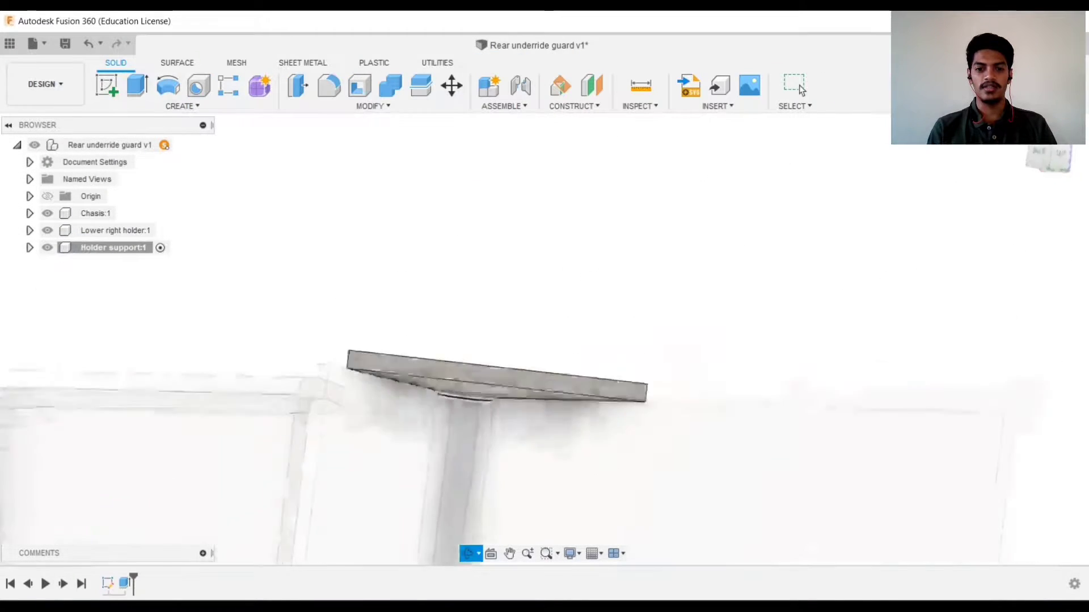
type("m-400")
scroll(536, 239, "down", 4)
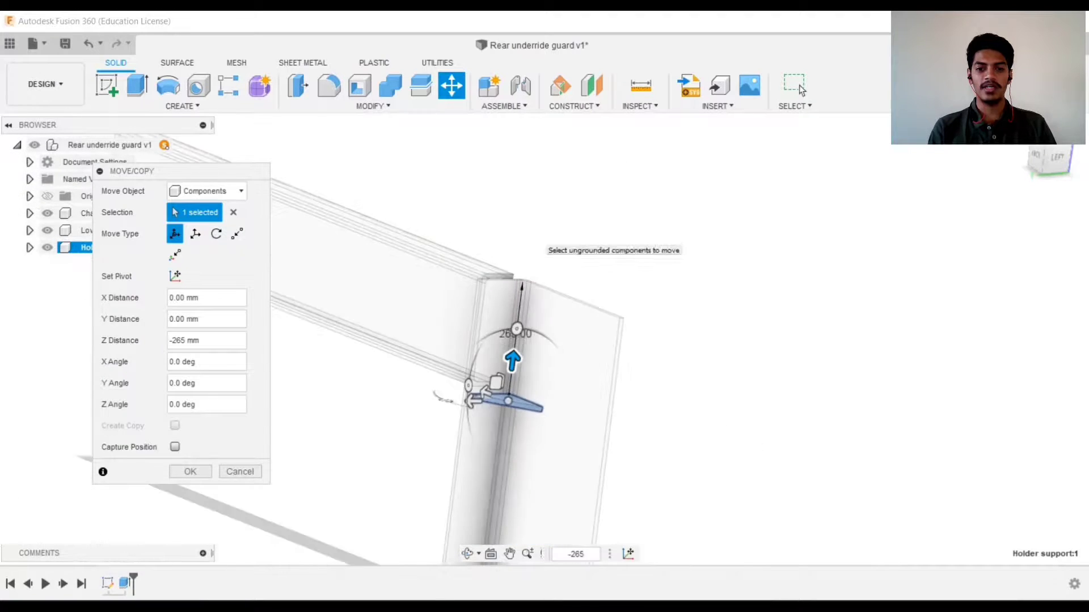
key("Return")
Add further triangular gussets along the holder's vertical flange
scroll(524, 392, "up", 3)
middle_click_drag(539, 408, 527, 360, "shift")
left_click(527, 360)
left_click(591, 86)
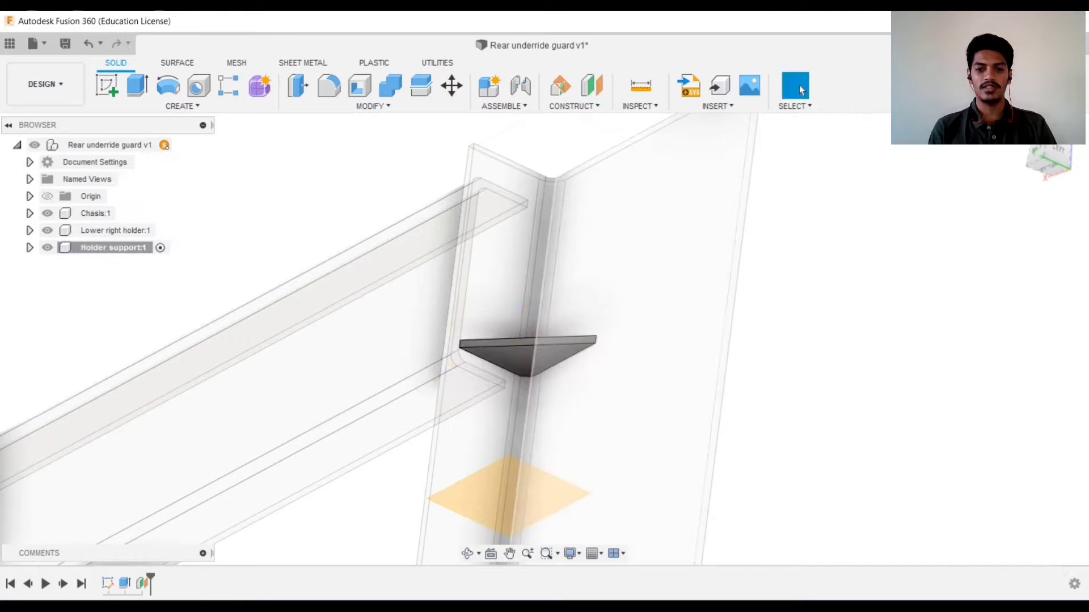
right_click(457, 324)
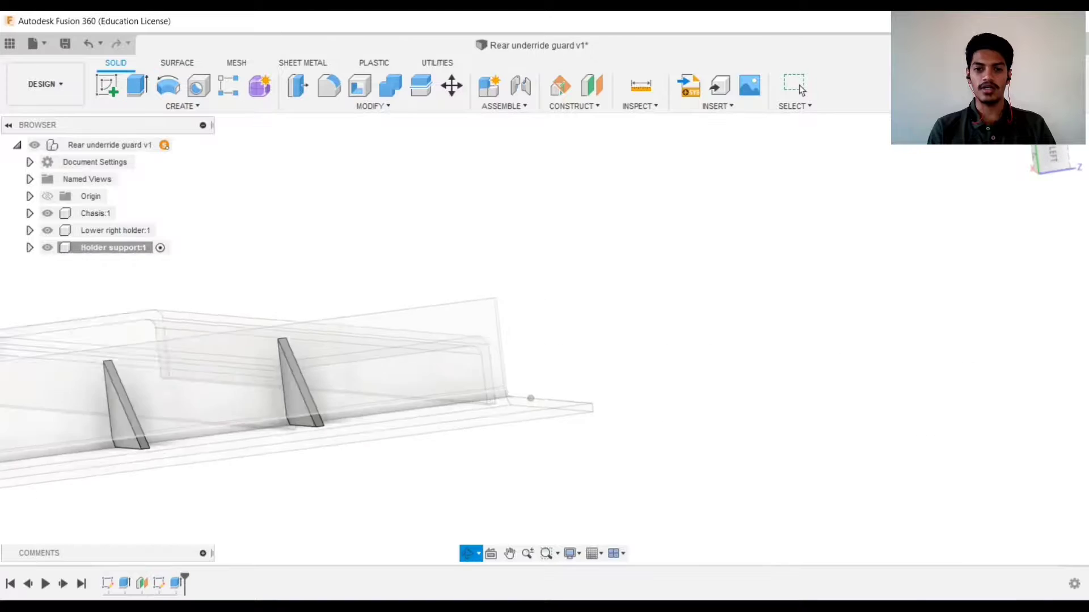
left_click(279, 397)
left_click(592, 86)
type("20")
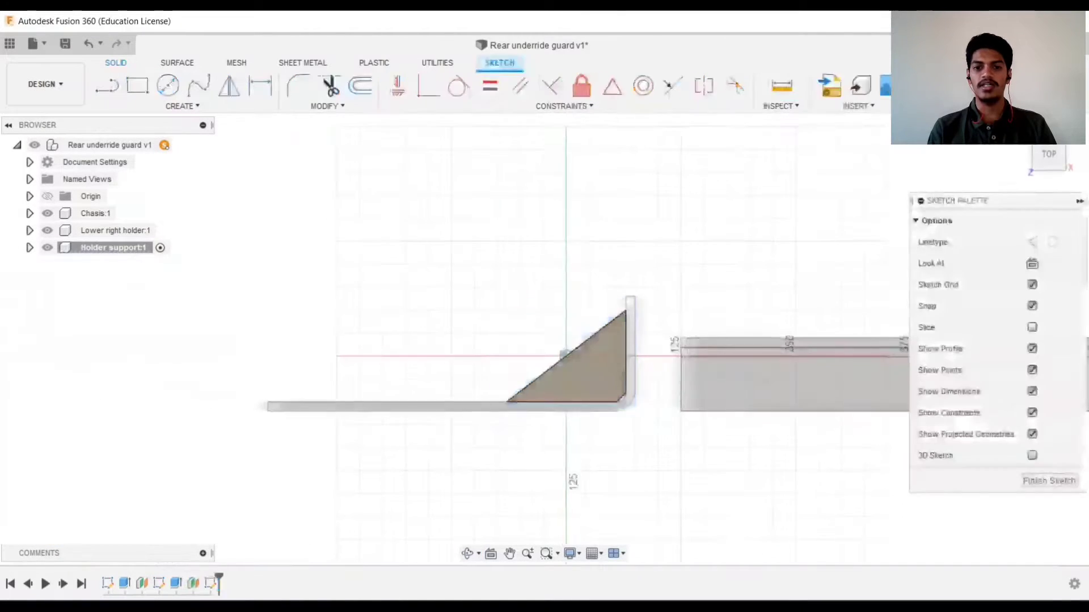
Create the Underride guard component and sketch a 60 mm square on the back plane
key("p")
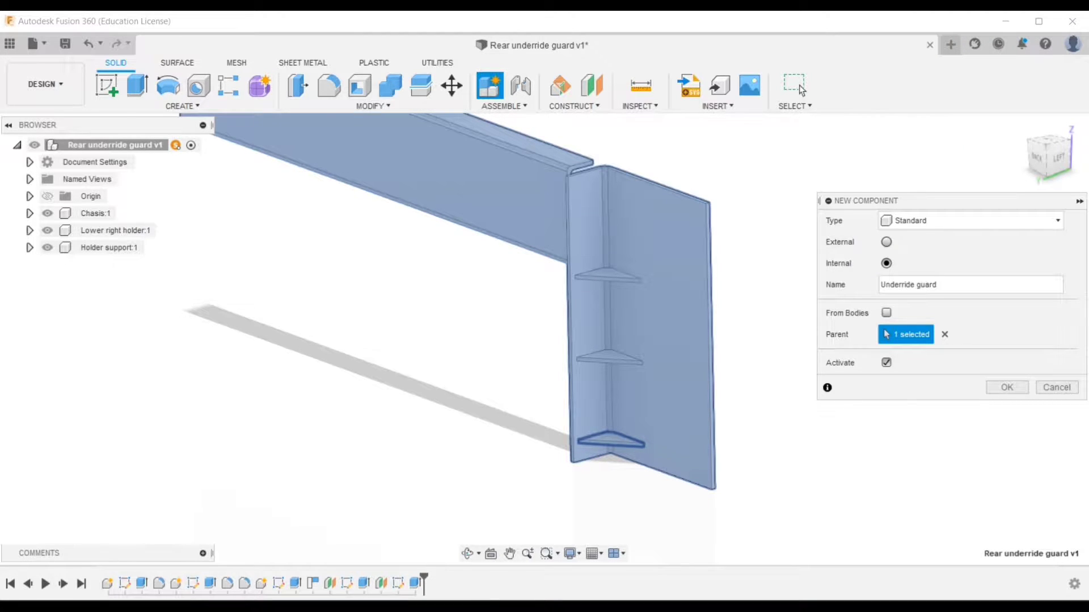
key("r")
middle_click_drag(482, 318, 544, 307, "shift")
left_click(533, 141)
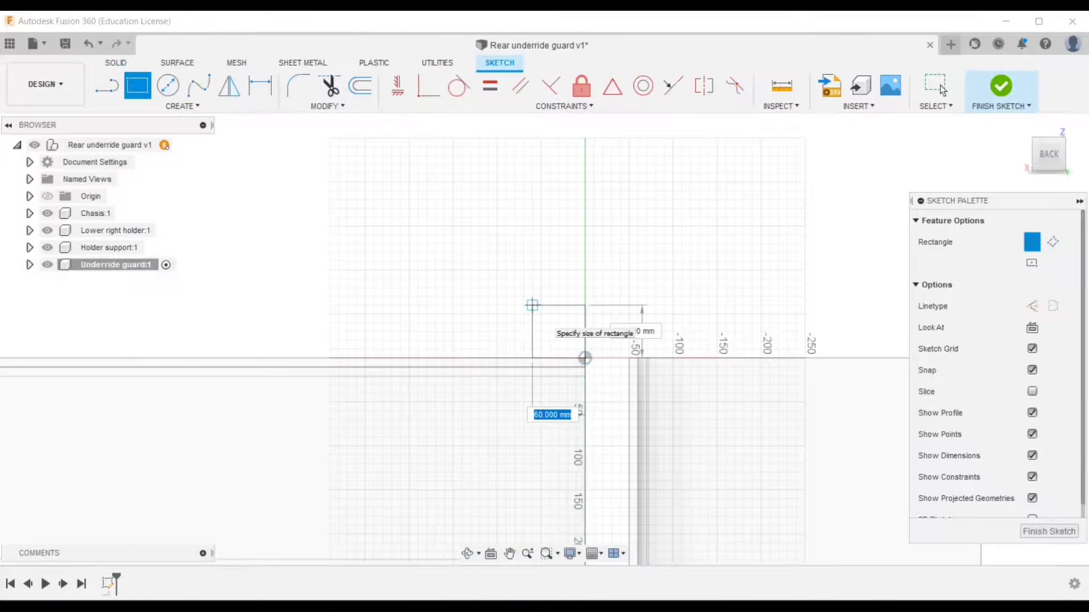
Offset the square inward to form a hollow tube section
key("Return")
scroll(532, 307, "up", 3)
key("o")
left_click(557, 252)
key("Return")
Extrude the square ring profile 2400 mm into the guard tube
key("e")
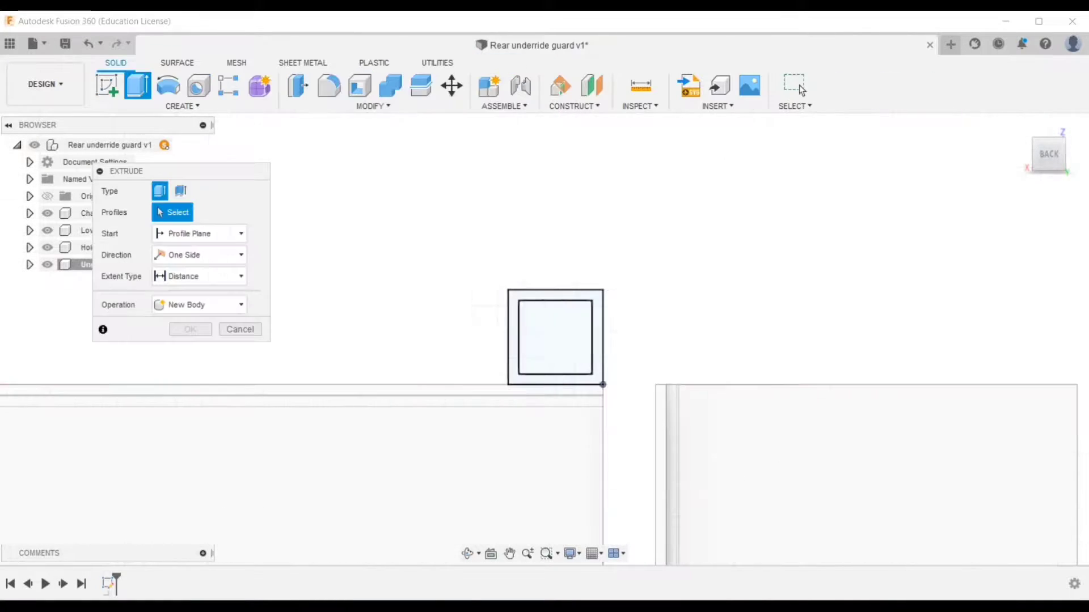
middle_click_drag(510, 369, 567, 391, "shift")
left_click(497, 322)
scroll(465, 225, "down", 3)
type("2400")
key("Return")
Joint the Lower right holder to the chassis with a 125 mm Y offset
left_click(179, 145)
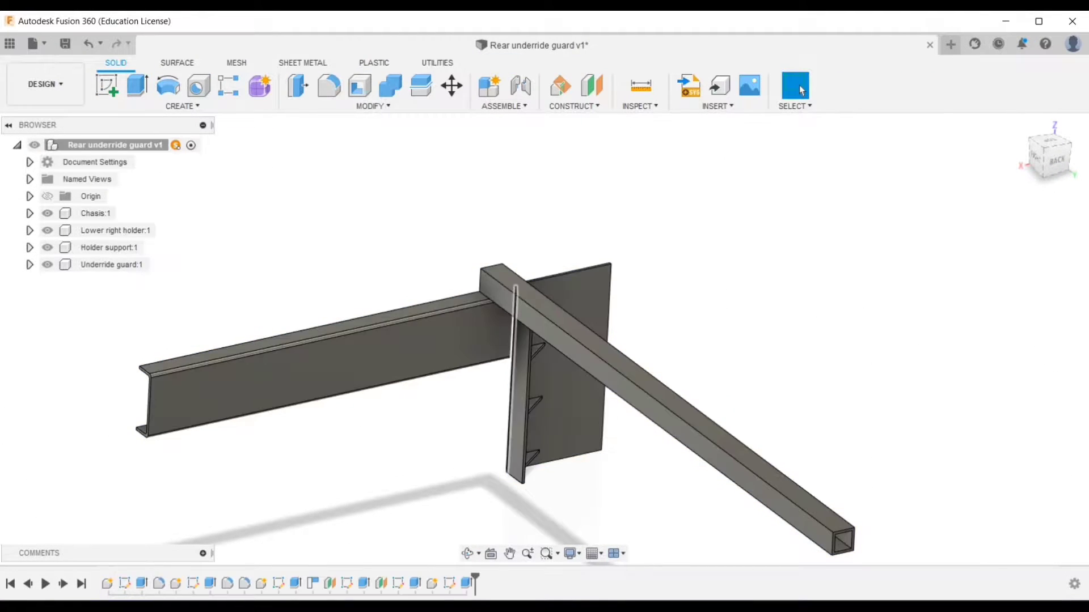
scroll(529, 387, "up", 3)
scroll(529, 382, "up", 3)
scroll(529, 382, "down", 5)
scroll(219, 409, "up", 5)
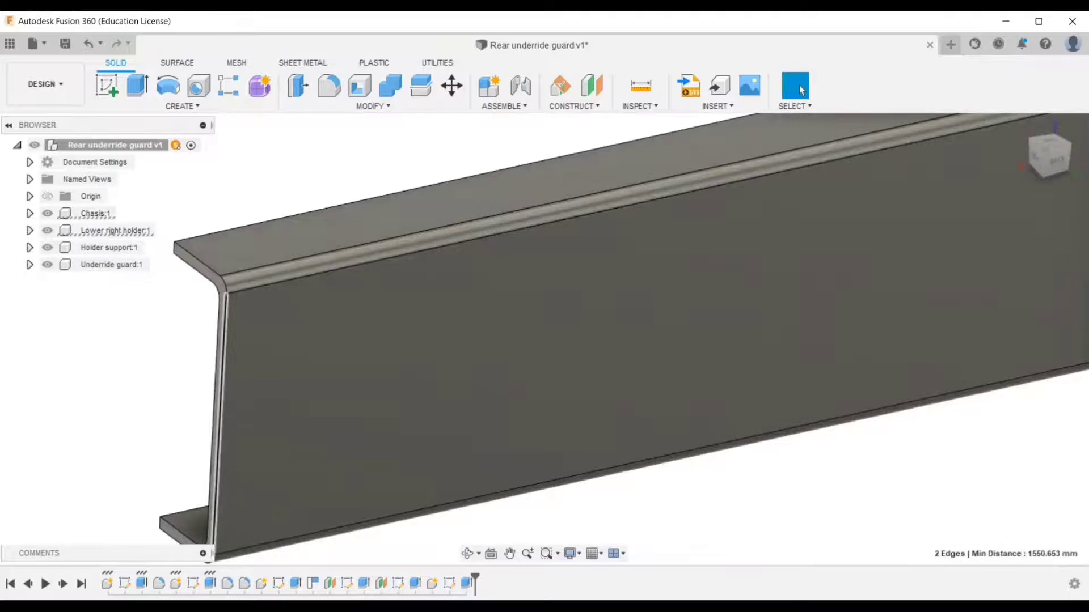
key("j")
left_click(220, 422)
scroll(440, 334, "down", 3)
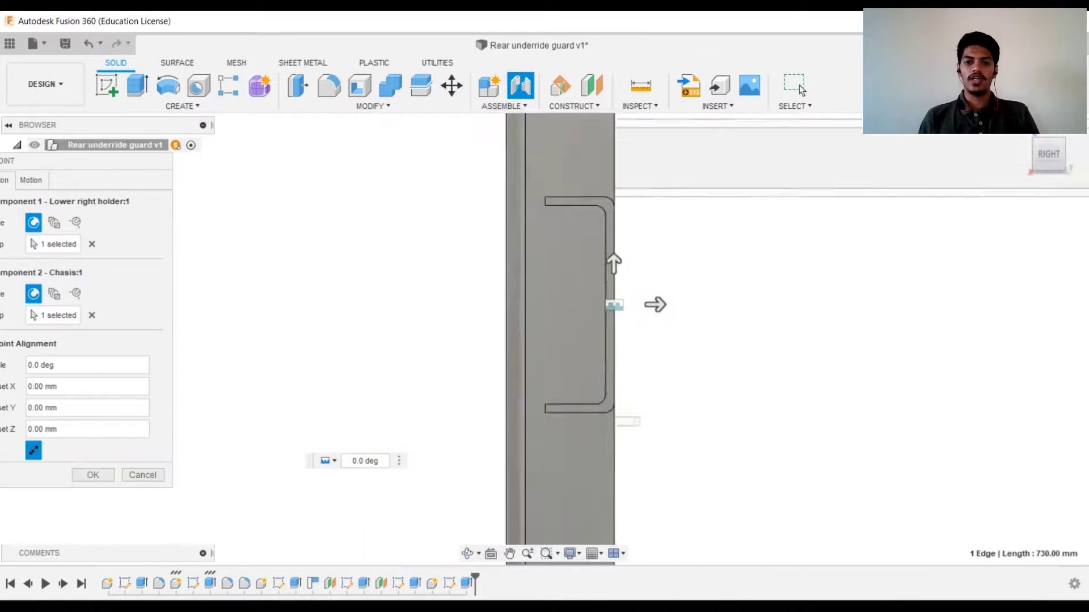
left_click_drag(702, 284, 804, 284)
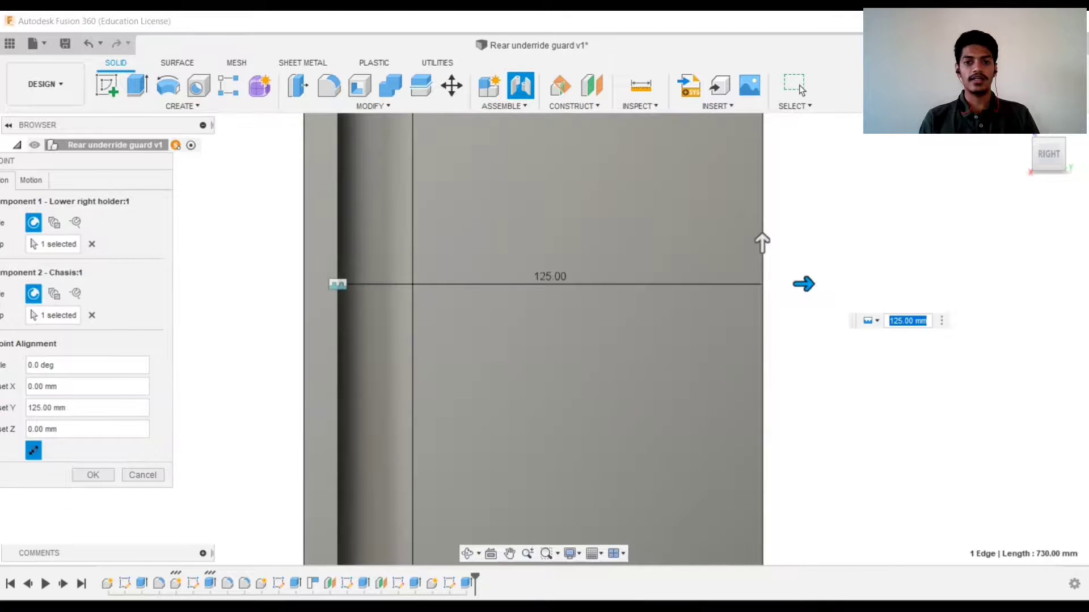
left_click(800, 90)
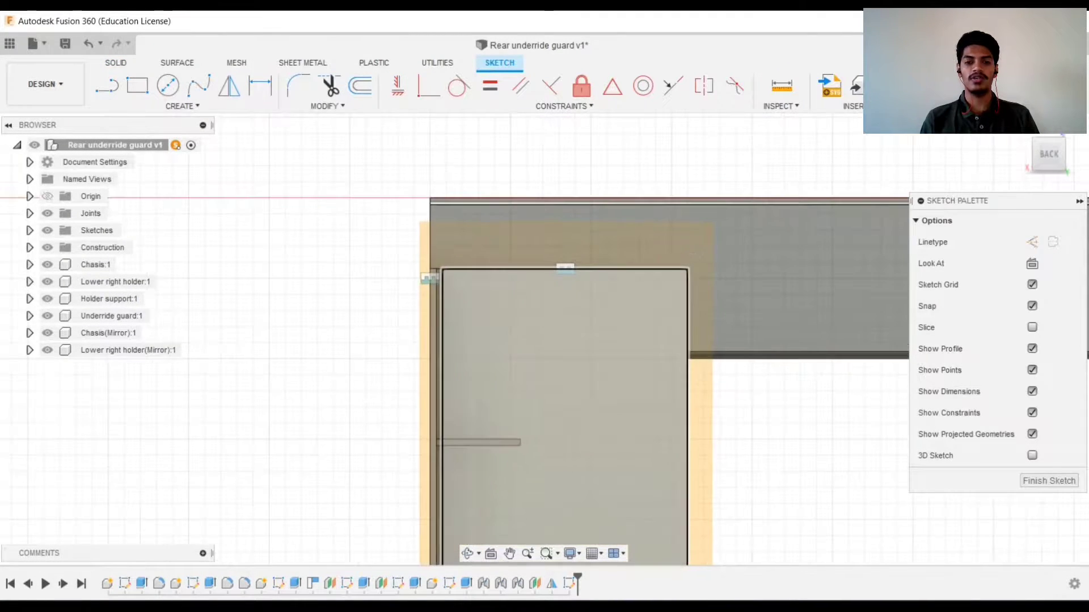
Sketch a 90 mm vertical line and a 40 mm diameter circle beside it on the holder plate
key("l")
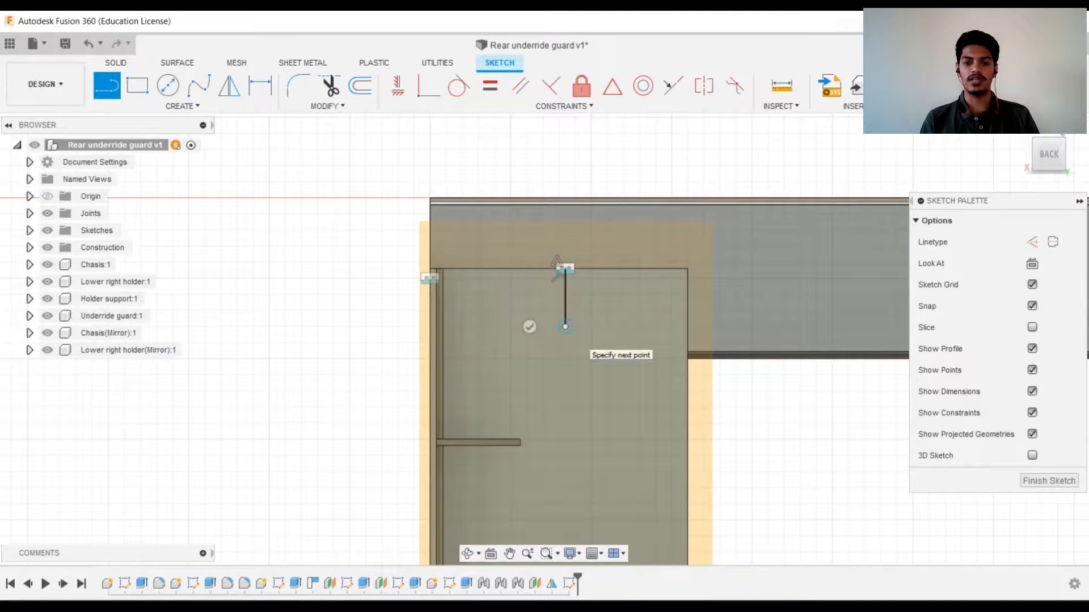
type("90")
key("Return")
key("Escape")
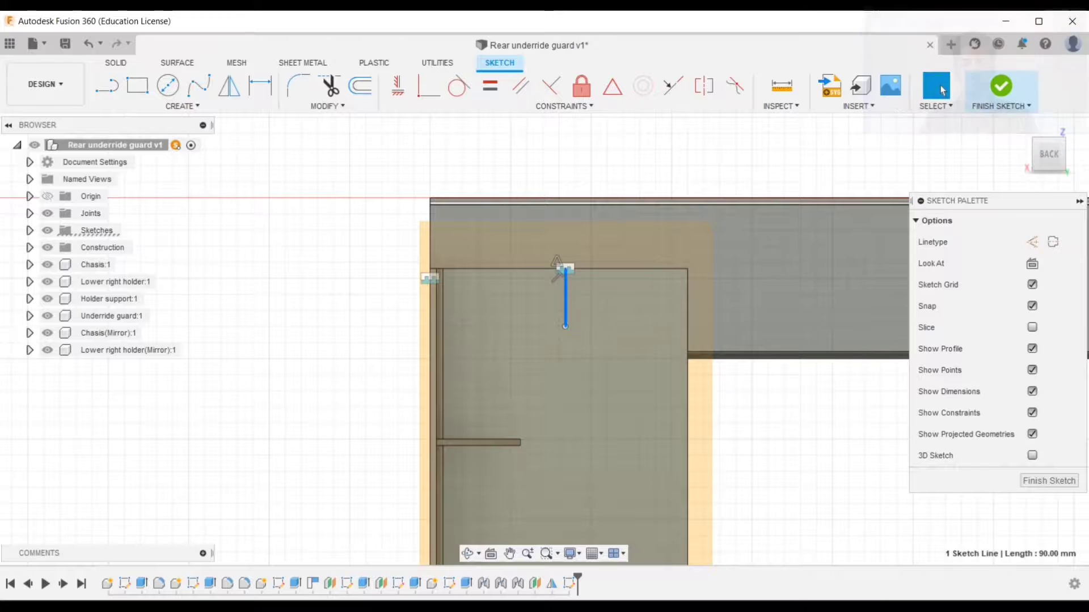
key("c")
scroll(560, 301, "up", 3)
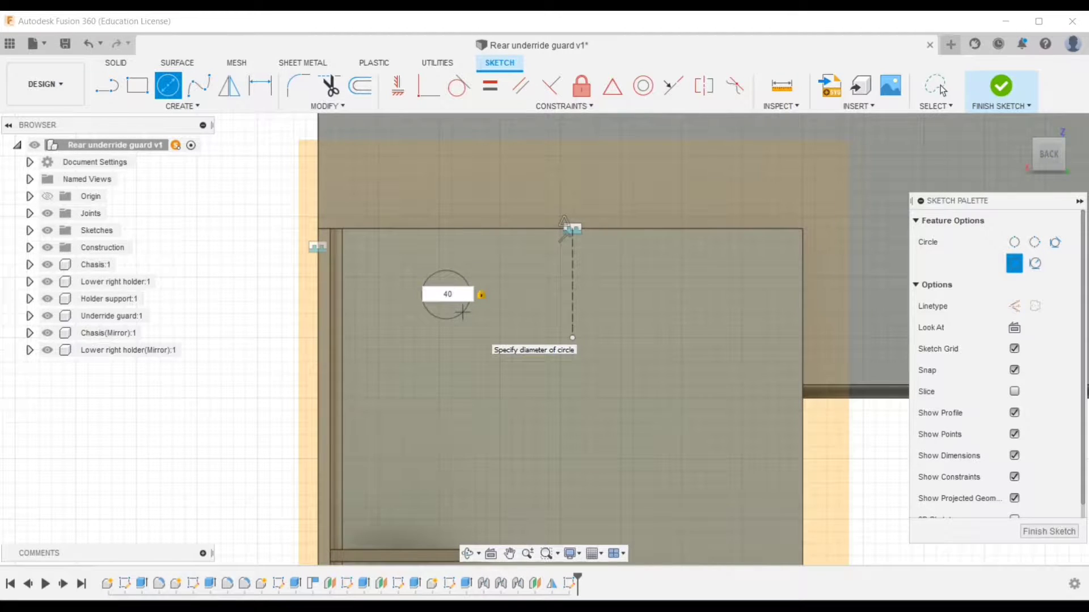
key("Return")
Mirror the 40 mm circle across the vertical line
left_click(942, 90)
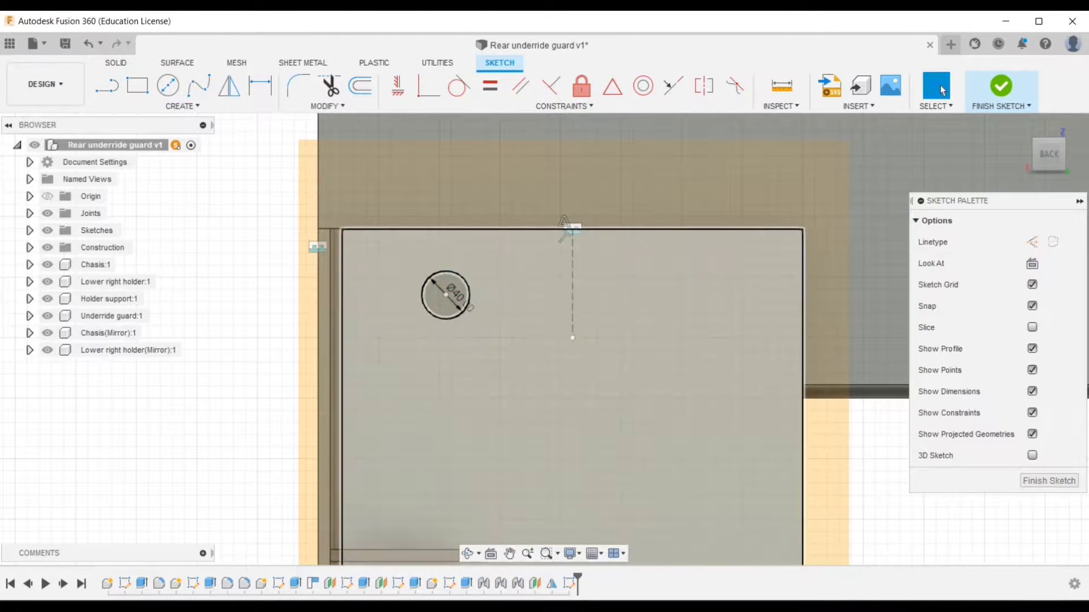
left_click(446, 270)
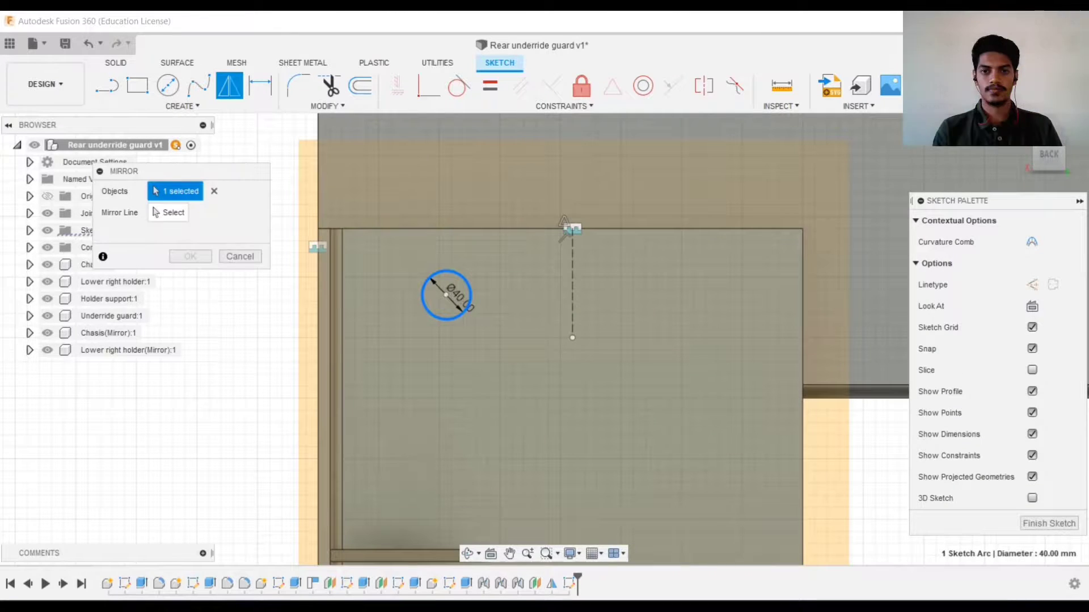
left_click(572, 238)
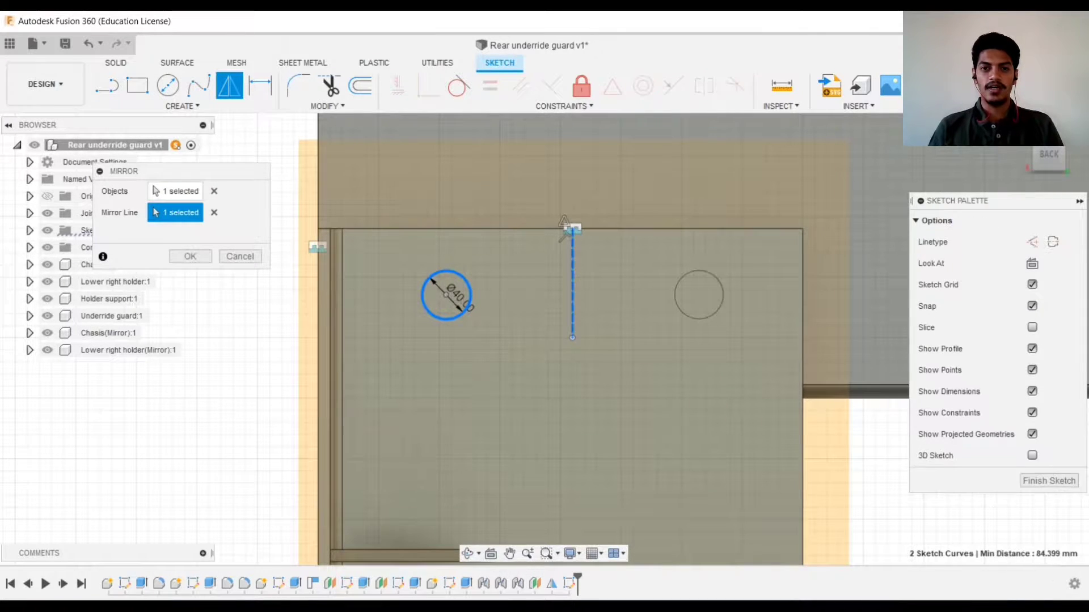
key("Return")
Extrude-cut both circles -100 mm through the plate and chassis as bolt holes
key("e")
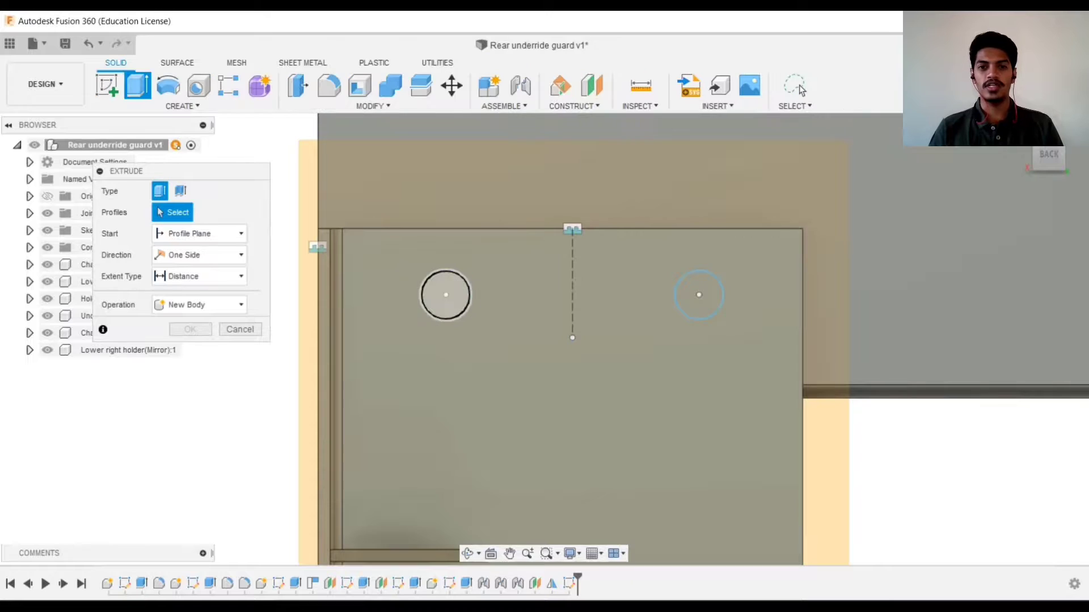
left_click(444, 295)
left_click(698, 294)
middle_click_drag(697, 294, 812, 416, "shift")
left_click_drag(837, 430, 767, 381)
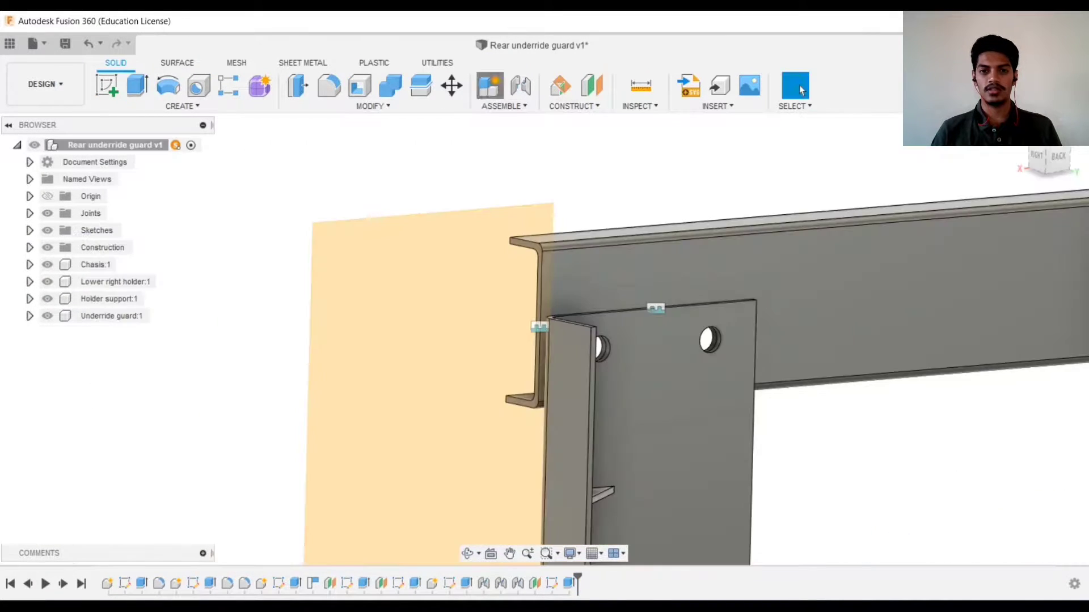
Create a new component named Bolts
left_click(490, 85)
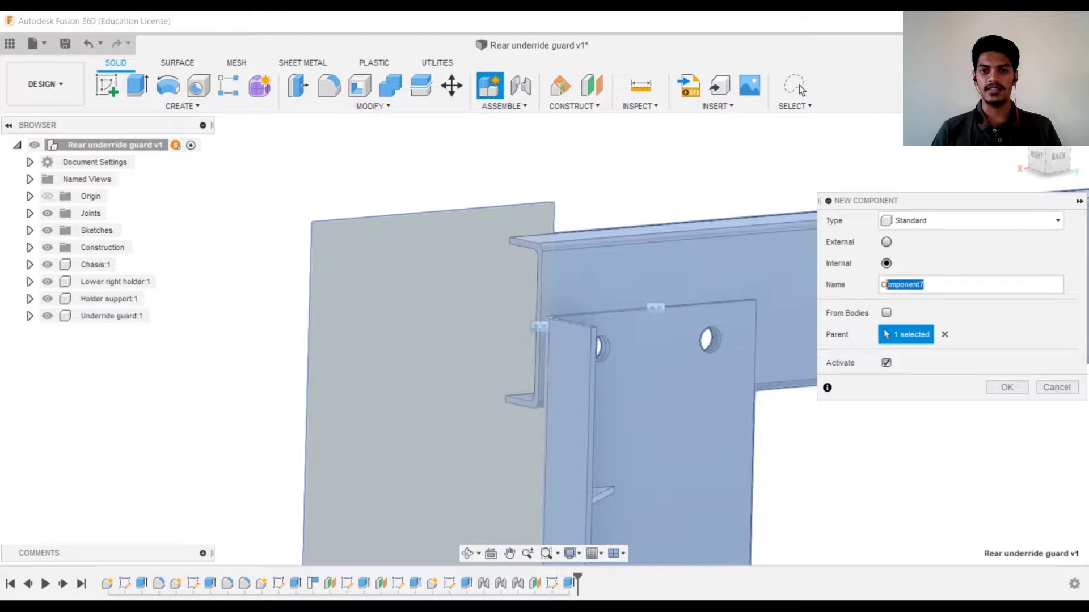
type("Bolts")
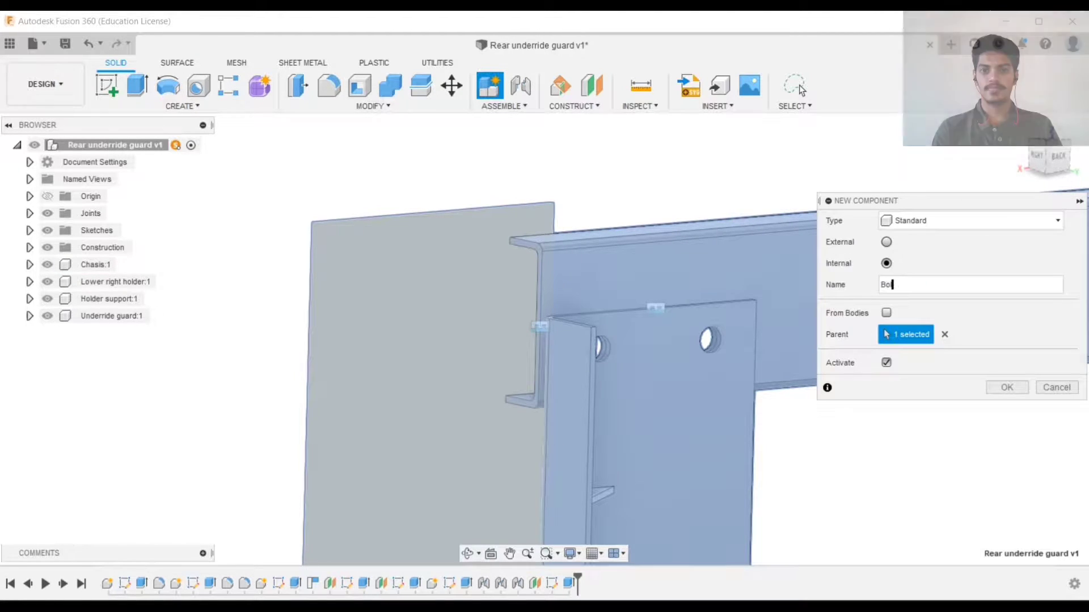
key("Return")
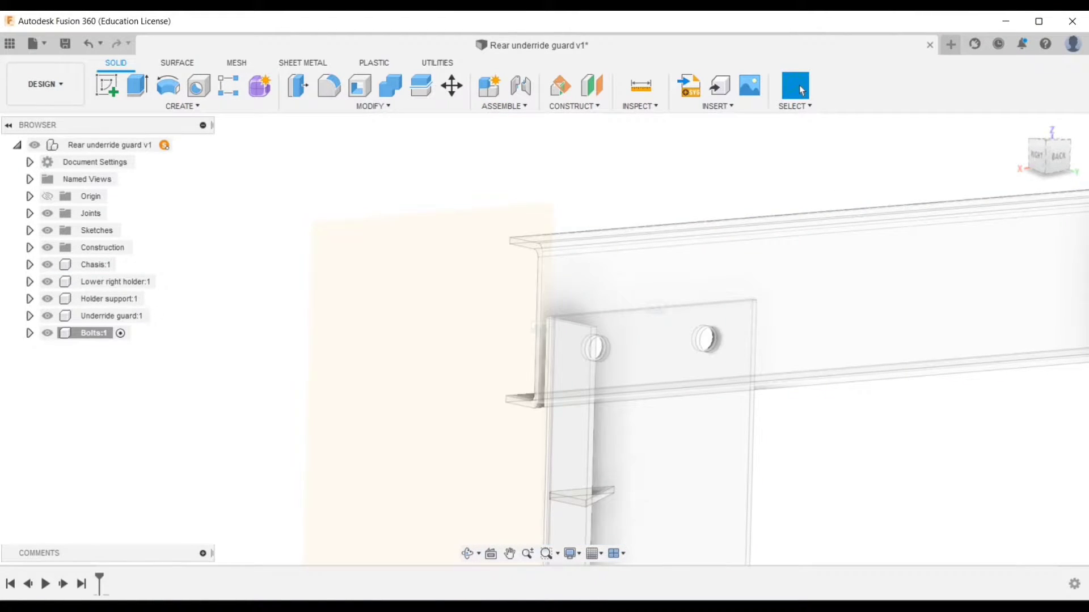
Sketch two 40 mm circles on the plate face, centred on the bolt holes
right_click(637, 365)
left_click(622, 139)
key("c")
left_click(497, 319)
type("40")
key("Return")
key("c")
left_click(736, 319)
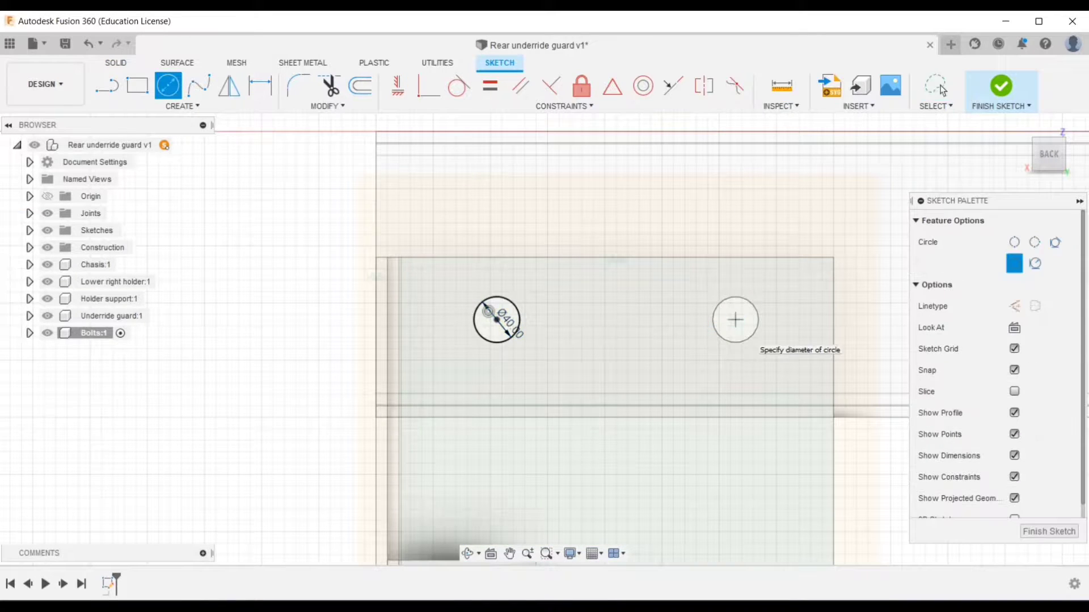
key("Return")
Extrude both circles into bolt shanks through the plate and chassis
key("e")
left_click(497, 320)
left_click(735, 320)
middle_click_drag(735, 320, 794, 351, "shift")
left_click_drag(809, 408, 785, 397)
middle_click_drag(785, 397, 873, 374, "shift")
scroll(794, 317, "down", 3)
mouse_move(794, 318)
middle_mouse_down("shift")
mouse_move(567, 311)
mouse_move(318, 227)
mouse_move(590, 300)
middle_mouse_up("shift")
key("Return")
Sketch a 55 mm circle concentric with one bolt on its end face
right_click(607, 306)
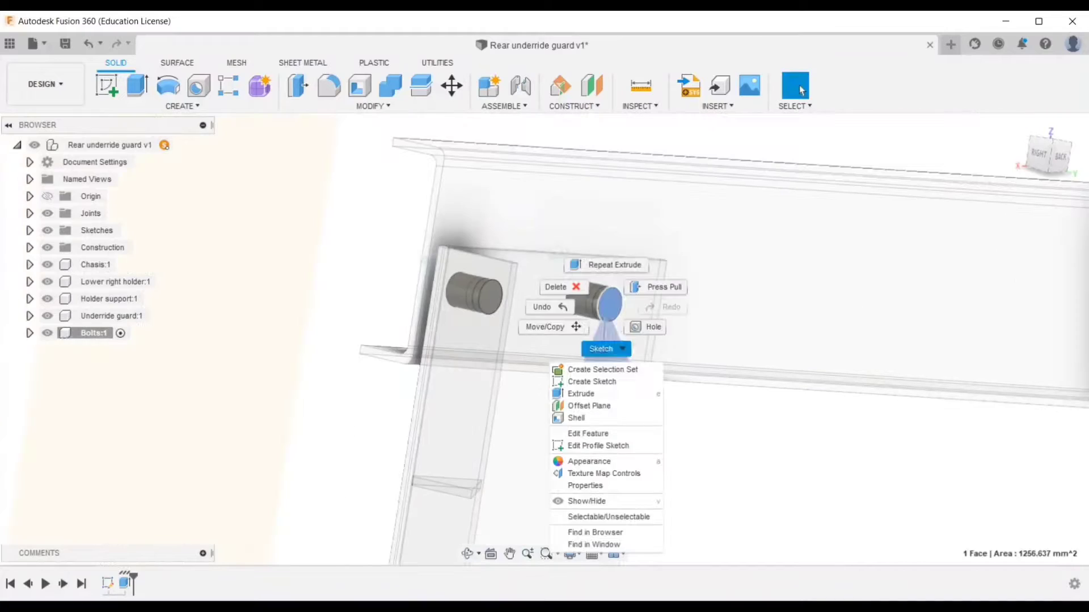
left_click(590, 381)
scroll(572, 379, "up", 4)
key("c")
left_click(733, 324)
type("55")
key("Return")
Extrude the 55 mm circle 15 mm to form a bolt head
key("e")
left_click(733, 324)
left_click(765, 335)
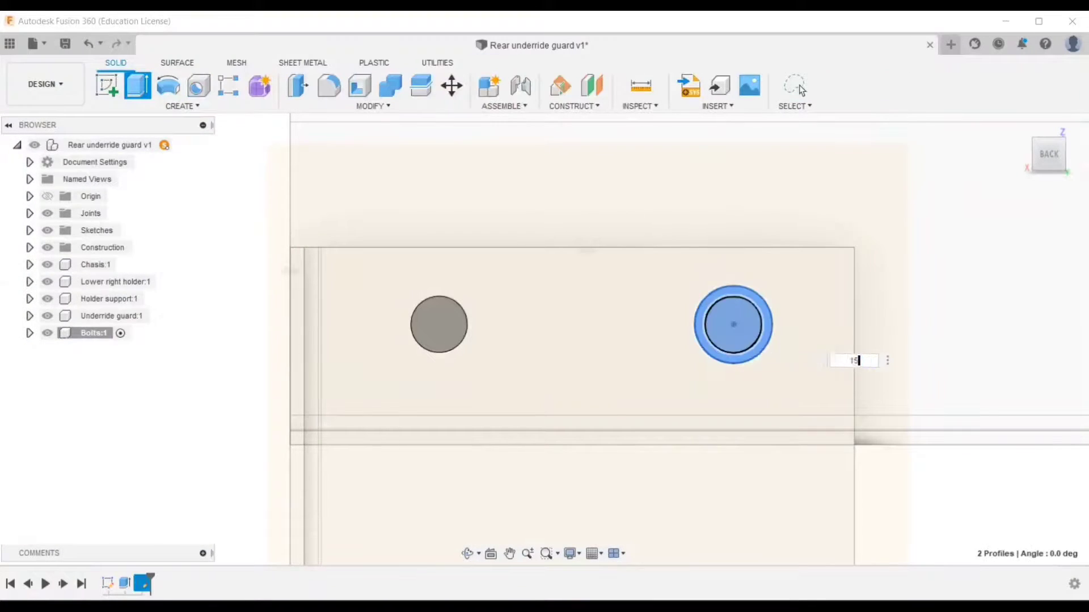
Sketch a 55 mm circle on the second bolt's end face and extrude it into a bolt head
right_click(435, 329)
left_click(421, 404)
key("c")
left_click(549, 336)
type("55")
key("Return")
key("e")
left_click(470, 332)
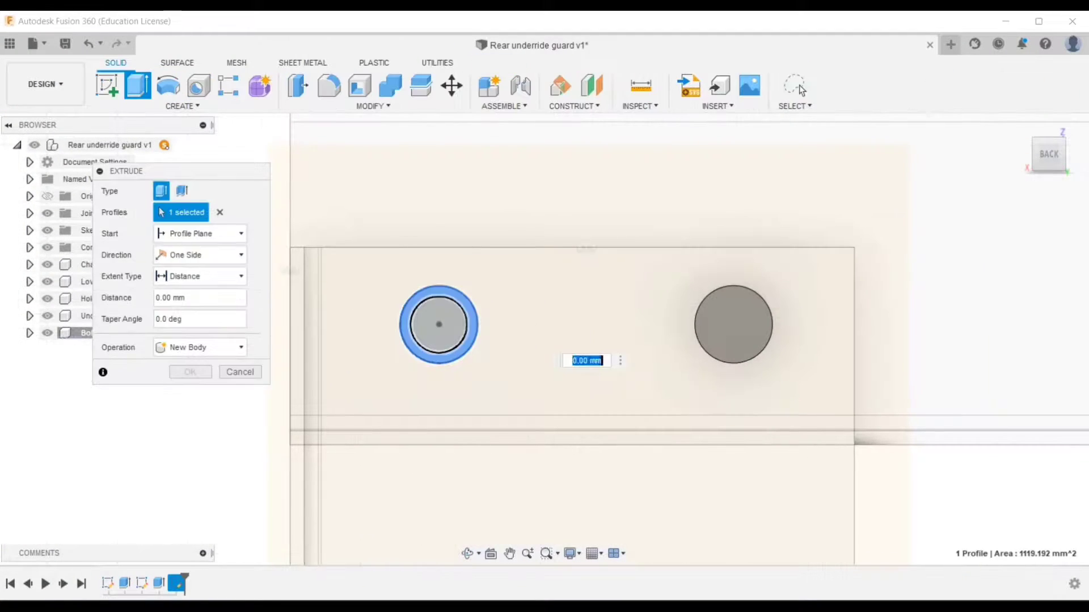
key("Return")
Activate the top-level Rear underride guard assembly instead of the Bolts component
scroll(549, 314, "down", 4)
left_click(180, 145)
scroll(545, 306, "down", 4)
middle_click_drag(544, 340, 630, 386, "shift")
left_click(182, 106)
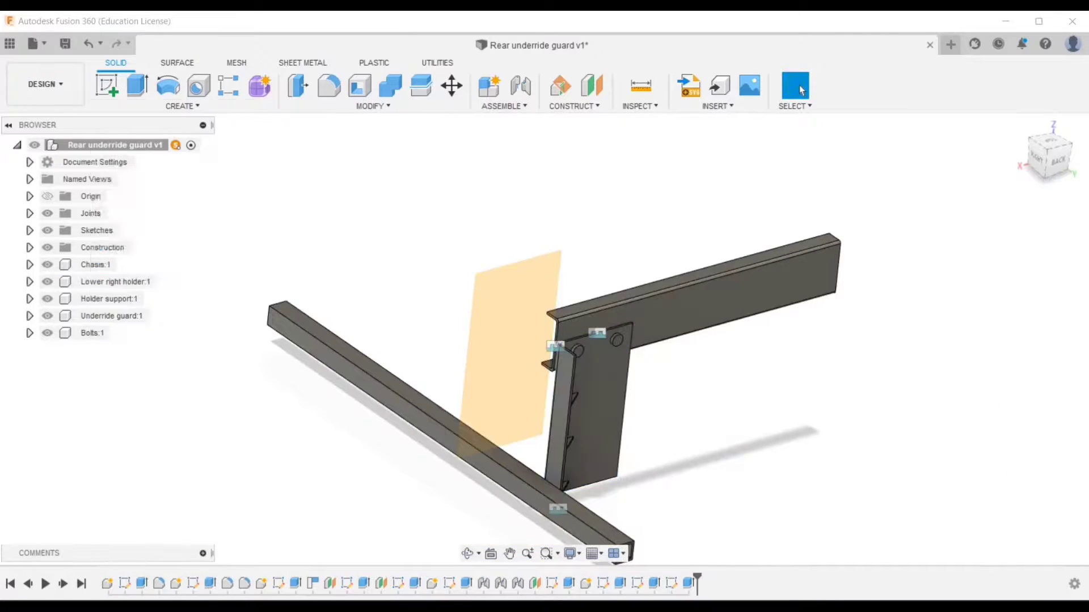
left_click(131, 429)
left_click(199, 191)
left_click(196, 259)
left_click(681, 312)
scroll(616, 340, "up", 1)
left_click(602, 391)
scroll(602, 352, "up", 3)
middle_click_drag(602, 351, 658, 369, "shift")
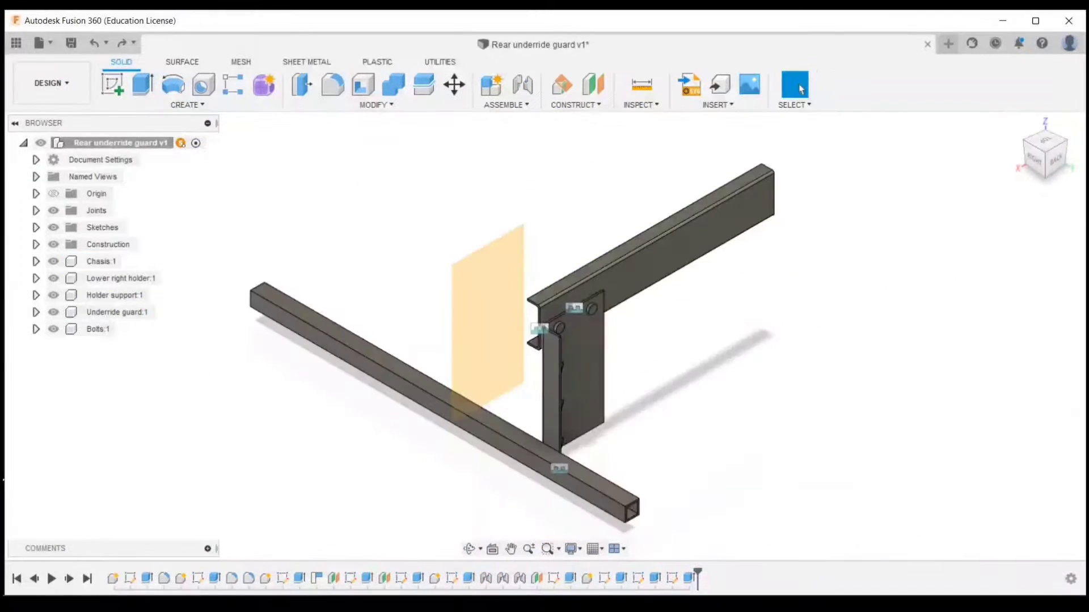
Mirror the chassis, lower right holder, holder support and bolts components across the central construction plane
left_click(187, 105)
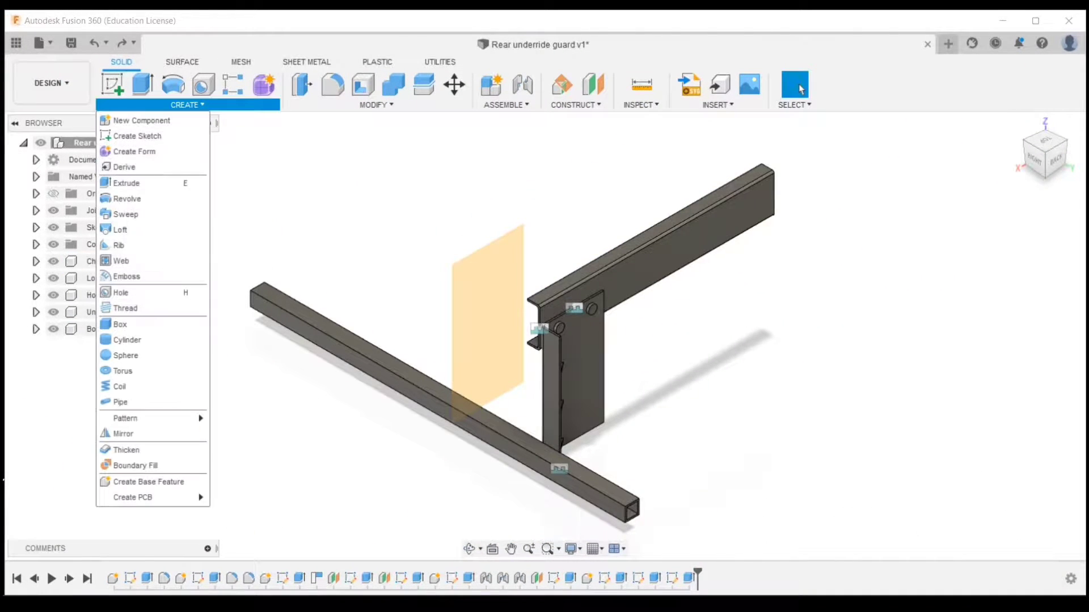
left_click(122, 434)
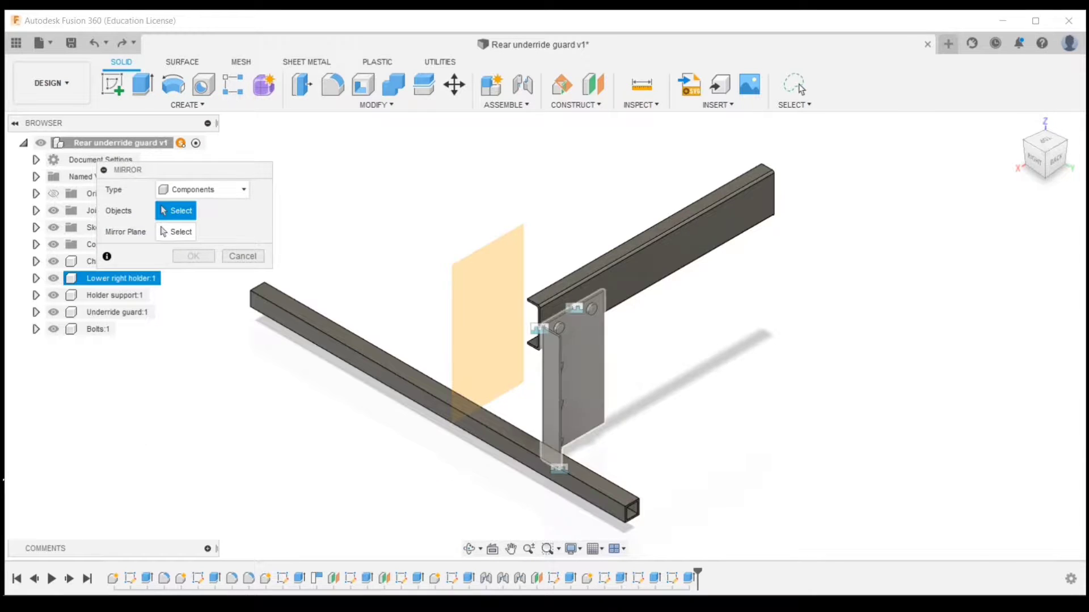
left_click(584, 375)
left_click(641, 279)
left_click(592, 309)
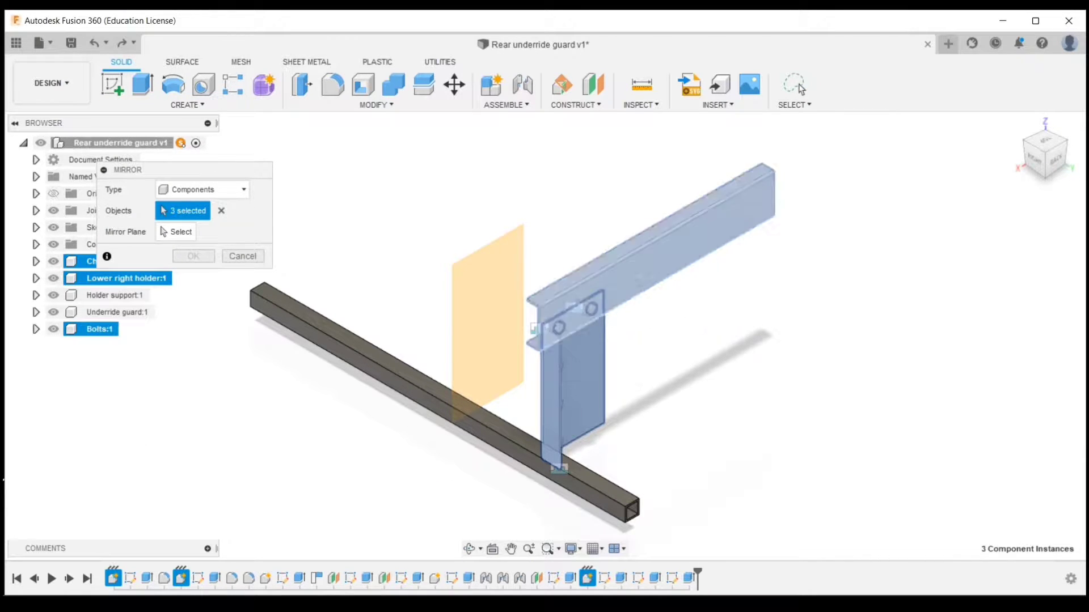
middle_click_drag(595, 413, 580, 372, "shift")
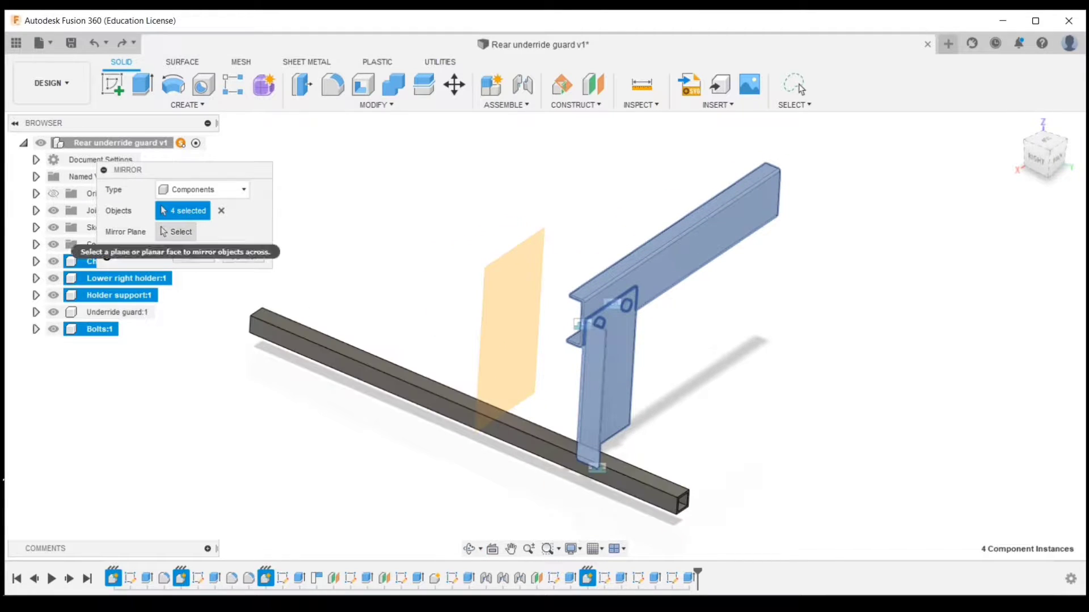
left_click(176, 231)
left_click(508, 300)
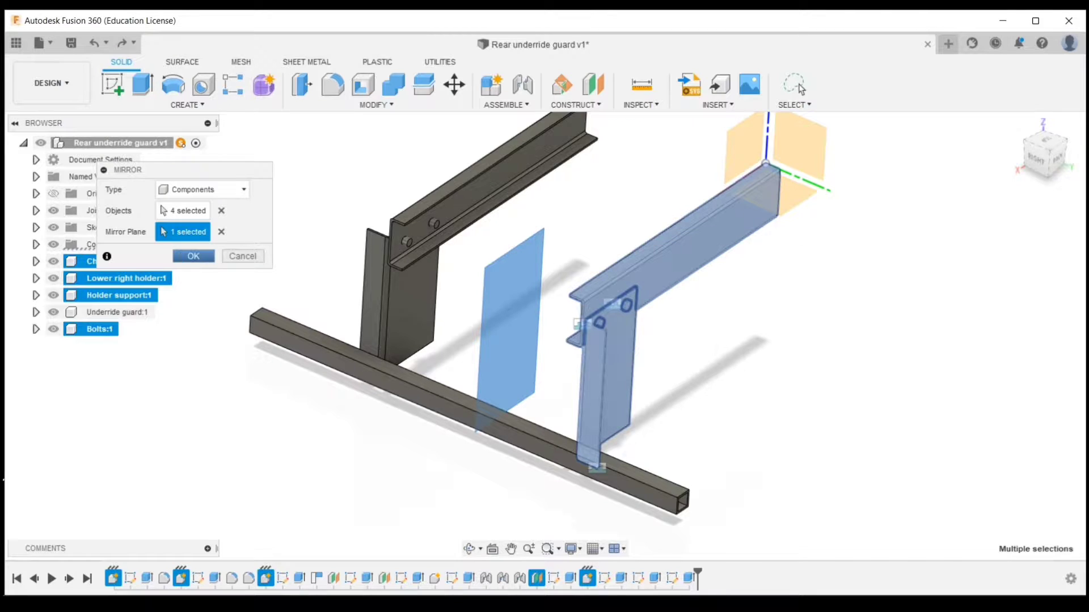
left_click(800, 89)
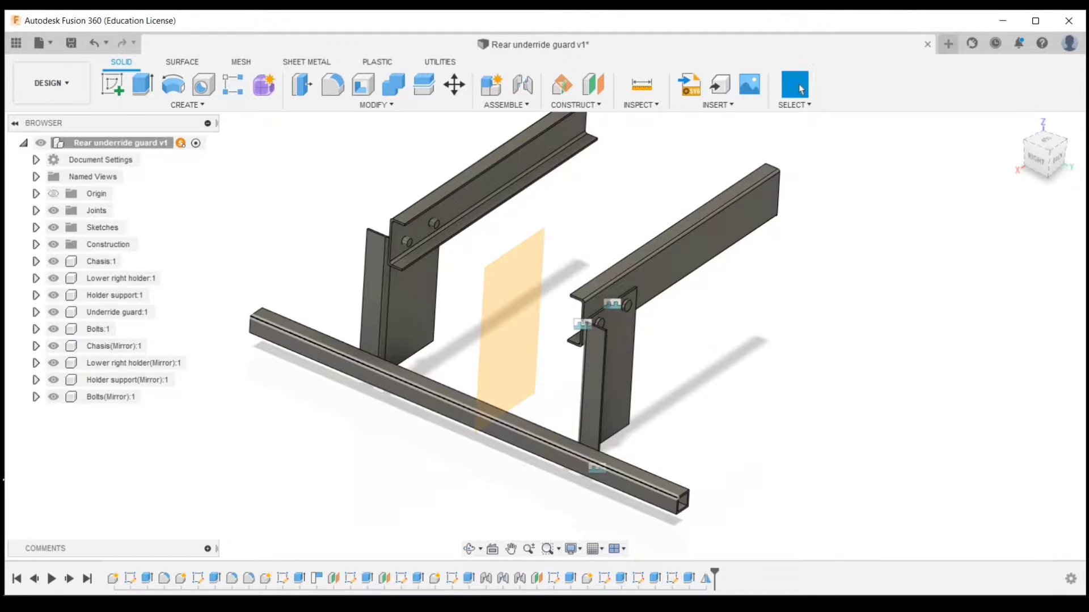
Combine the underride guard tube with both lower holders into one body using Join
left_click(118, 313)
left_click(133, 363)
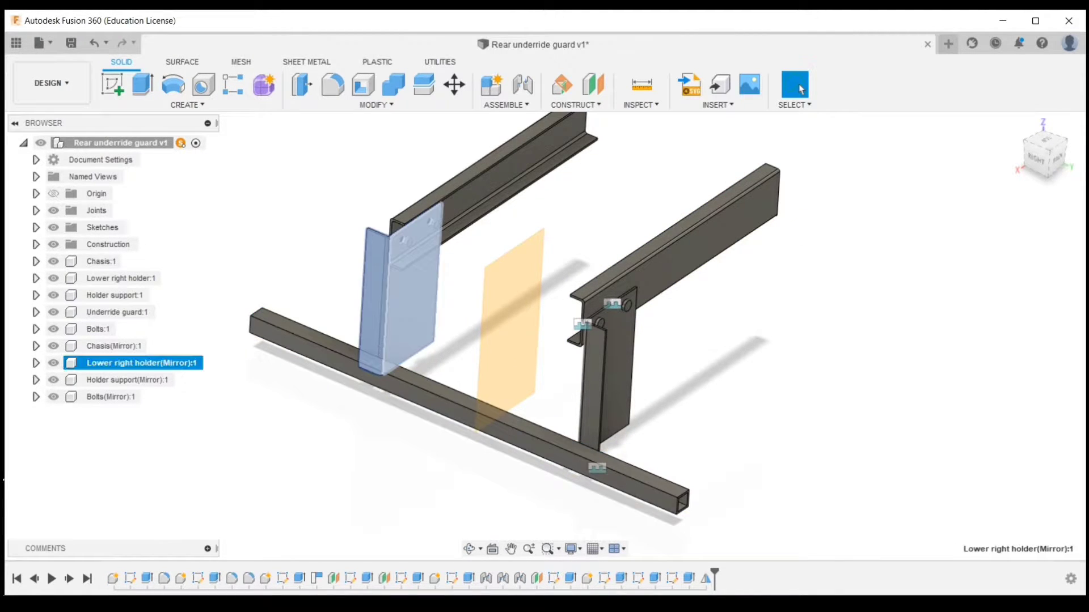
double_click(412, 395)
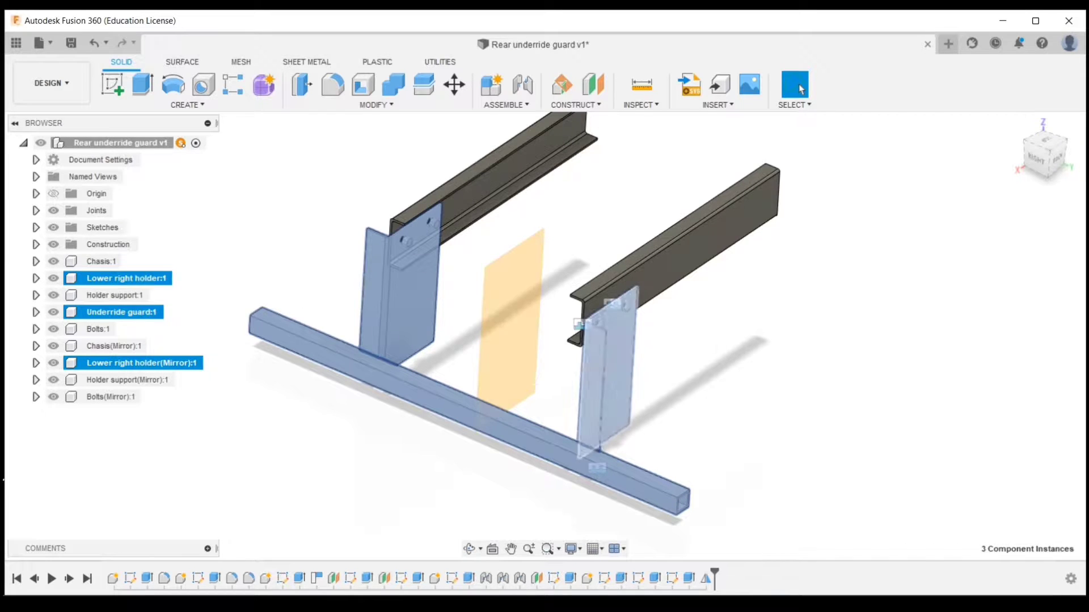
middle_click_drag(607, 363, 709, 238, "shift")
left_click(503, 352, "ctrl")
mouse_move(709, 239)
middle_mouse_down()
mouse_move(476, 381)
mouse_move(397, 318)
mouse_move(800, 207)
mouse_move(715, 227)
middle_mouse_up()
left_click(477, 381, "ctrl")
left_click(393, 85)
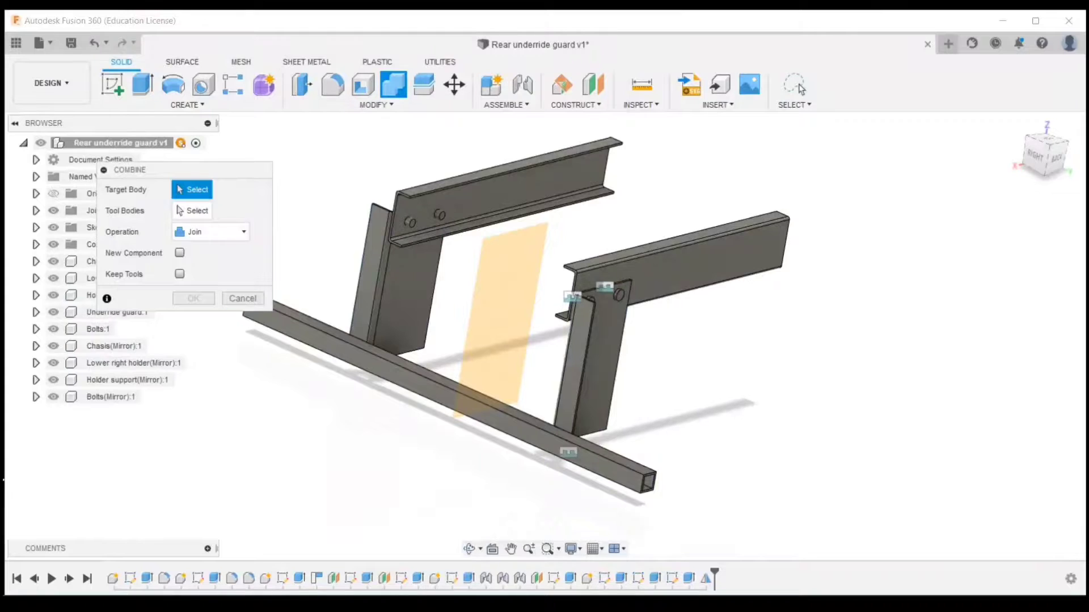
left_click(397, 375)
left_click(401, 318)
left_click(594, 363)
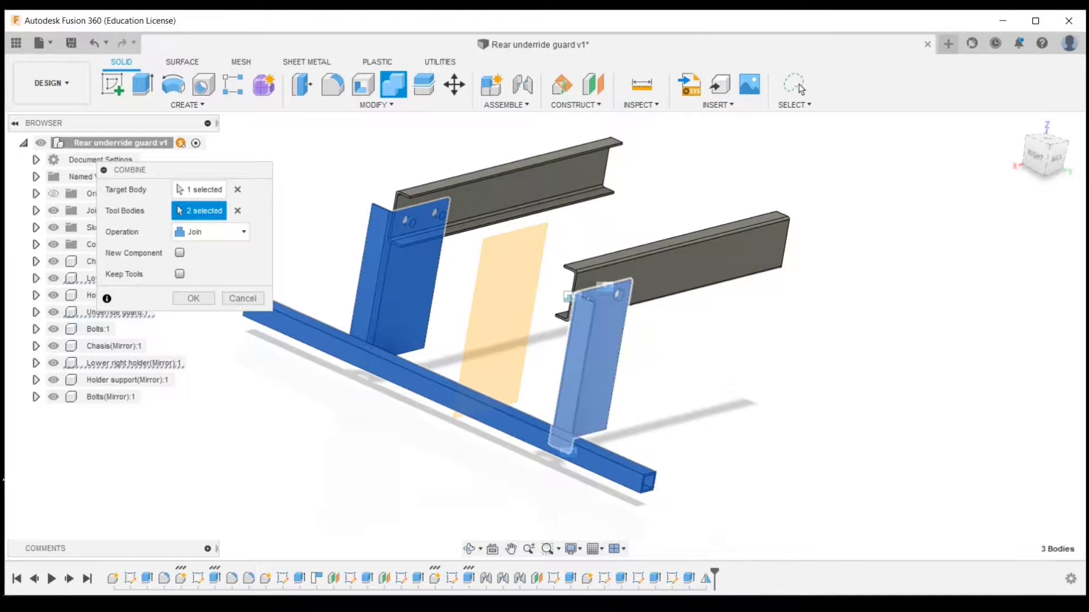
middle_click_drag(594, 363, 505, 363, "shift")
left_click(211, 232)
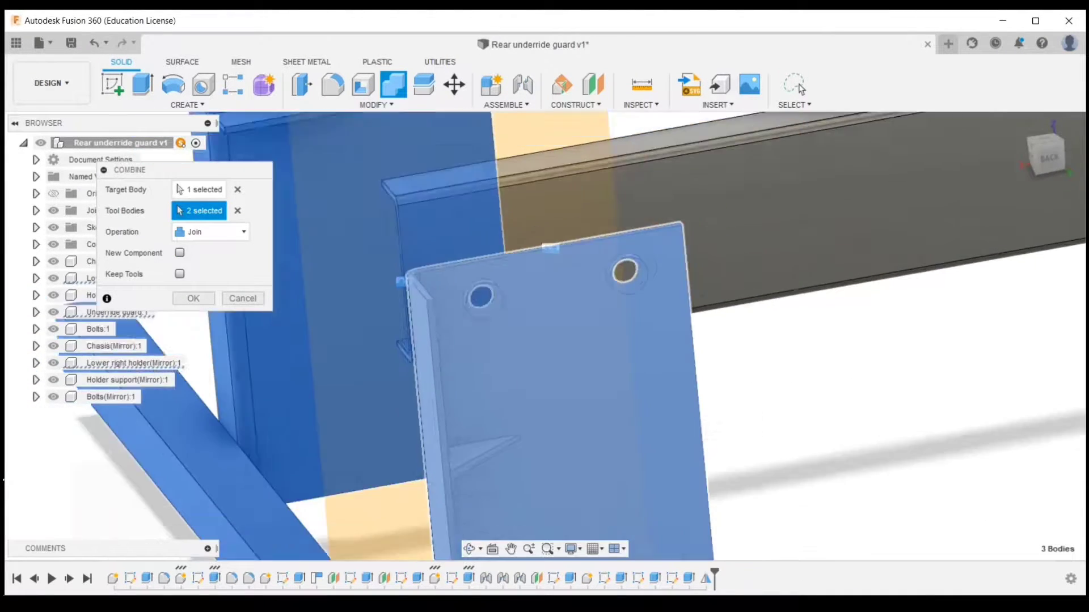
key("Return")
Join the holder support's gussets to the underride guard body with Combine
left_click(117, 312)
middle_click_drag(928, 214, 924, 244, "shift")
key("Escape")
left_click(117, 312, "ctrl")
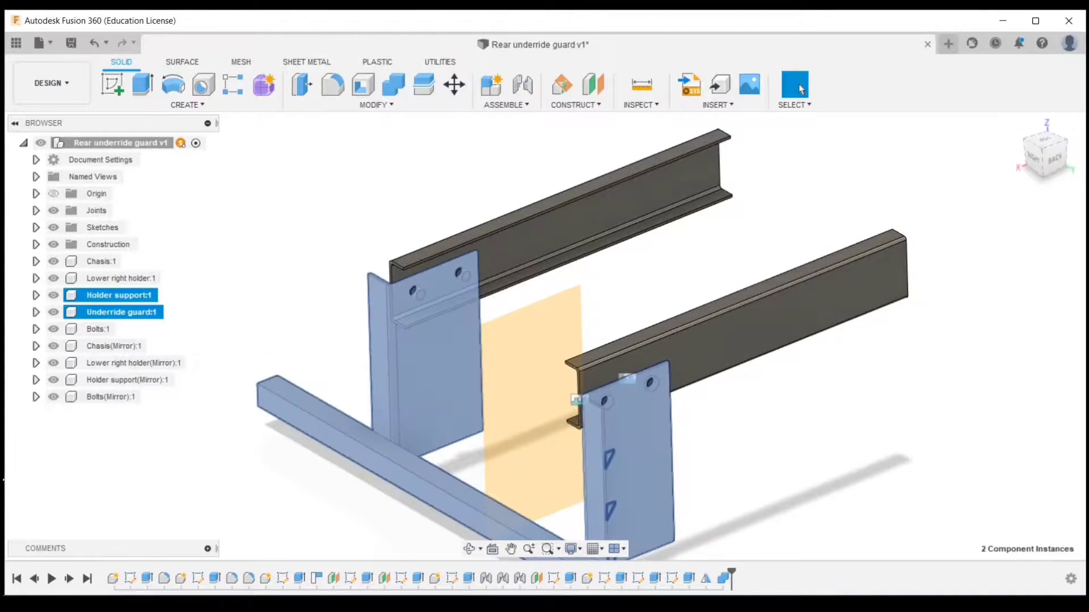
left_click(393, 84)
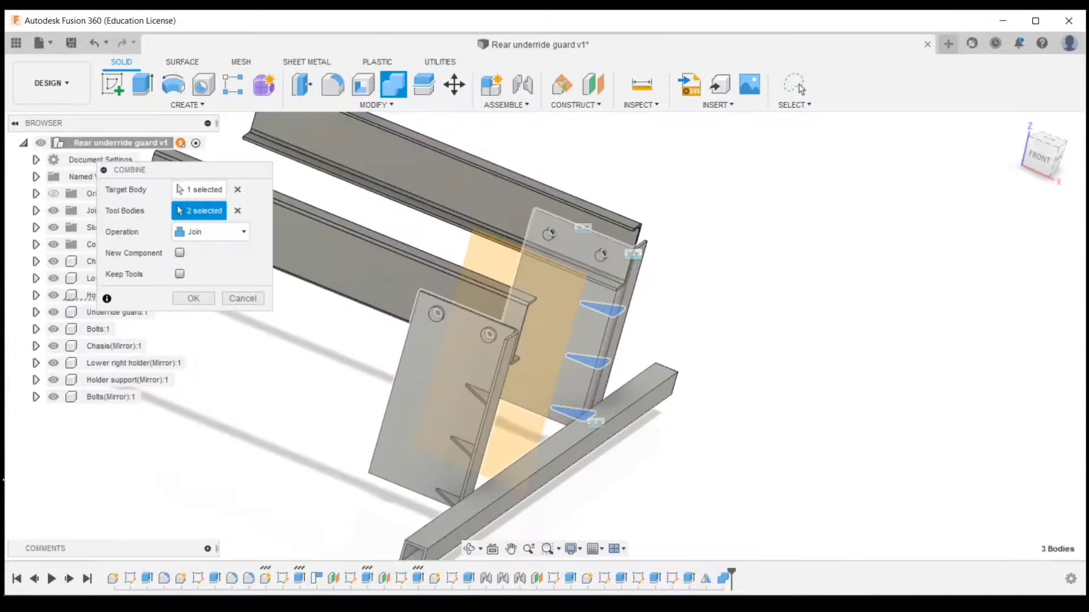
left_click(799, 88)
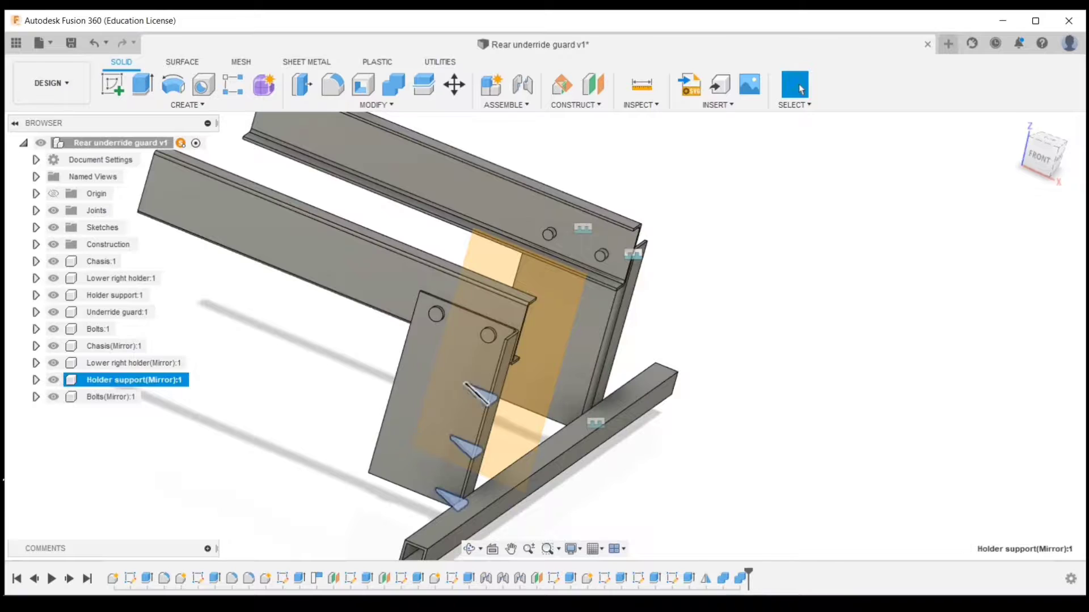
Join the mirrored holder support's gussets to the underride guard body with Combine
left_click(394, 84)
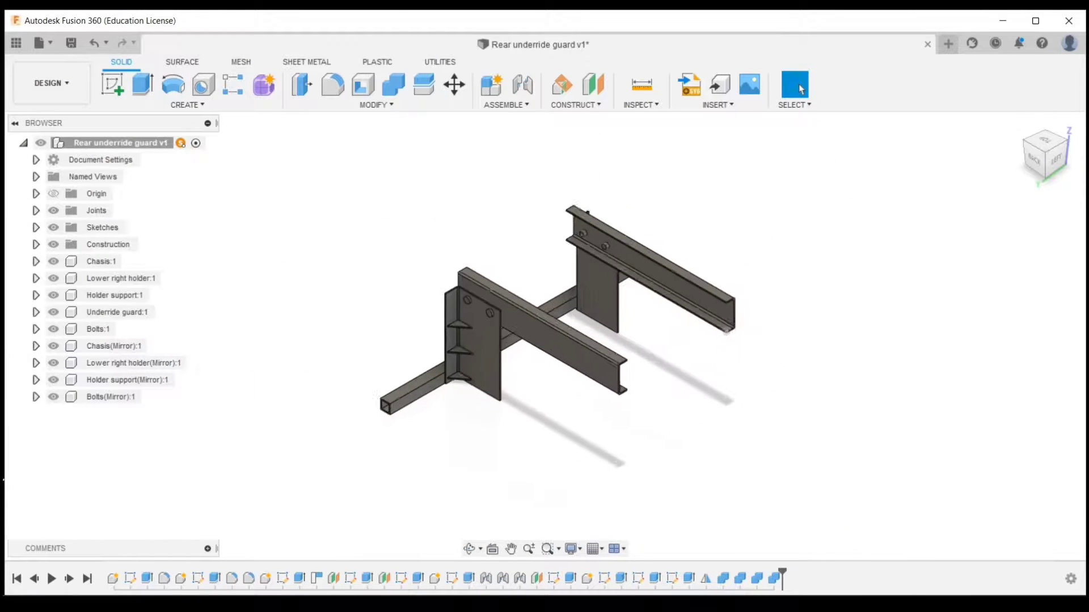
scroll(748, 351, "up", 3)
middle_click_drag(606, 378, 952, 298, "shift")
scroll(534, 334, "down", 3)
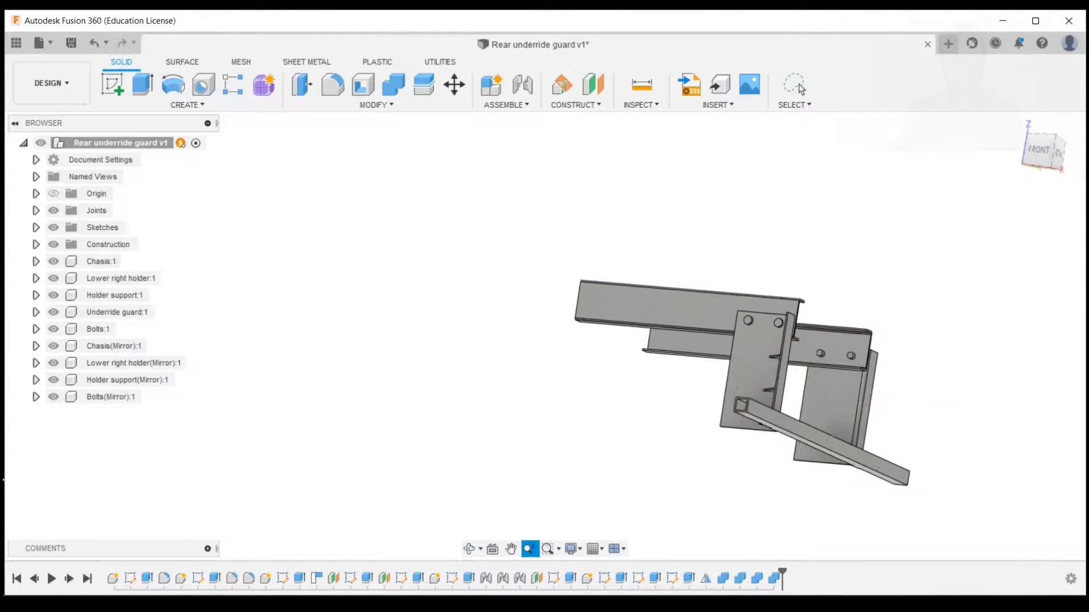
middle_click_drag(534, 335, 307, 301)
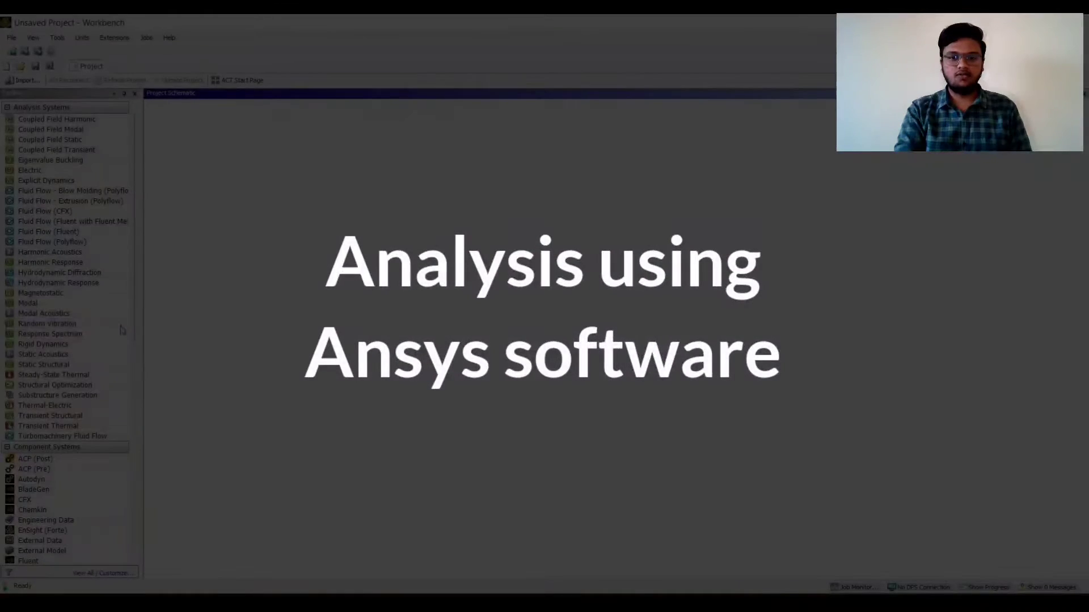
Switch to Ansys Workbench, add a Static Structural analysis system and open its Engineering Data
left_click(43, 364)
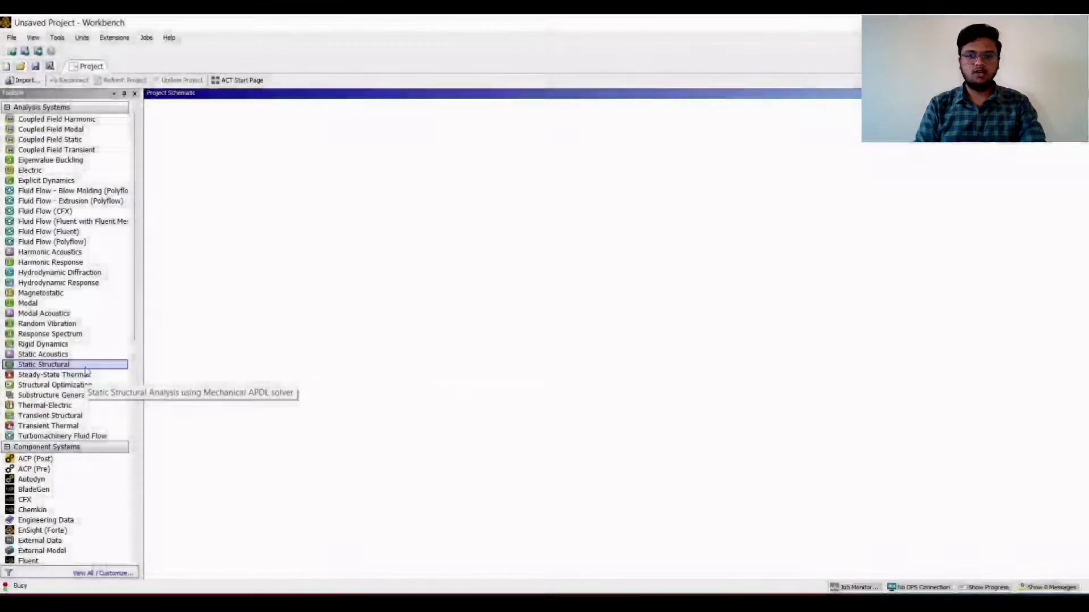
left_click_drag(43, 365, 212, 164)
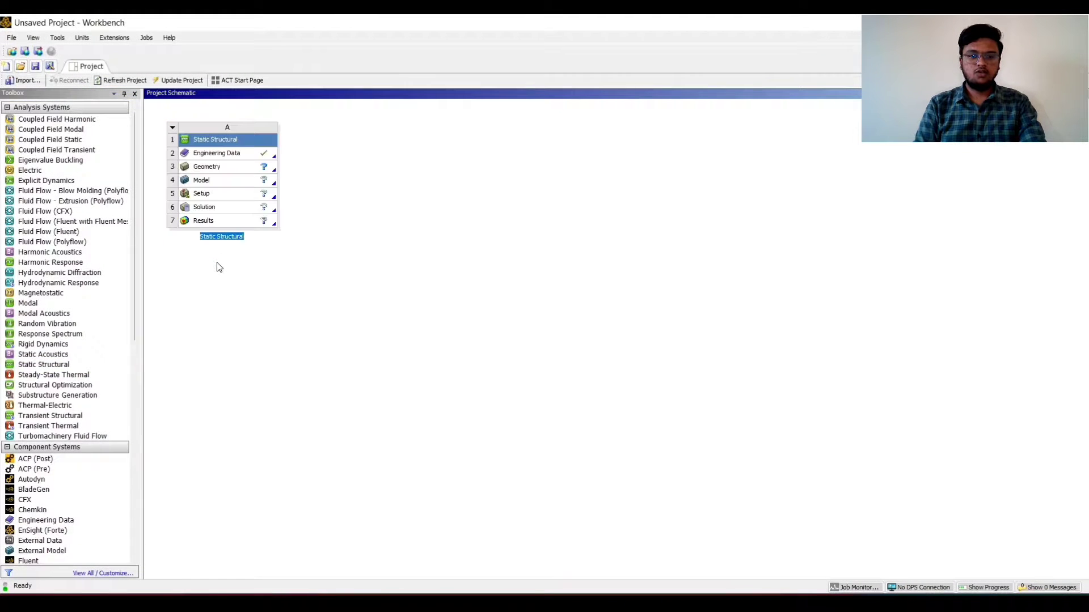
double_click(230, 154)
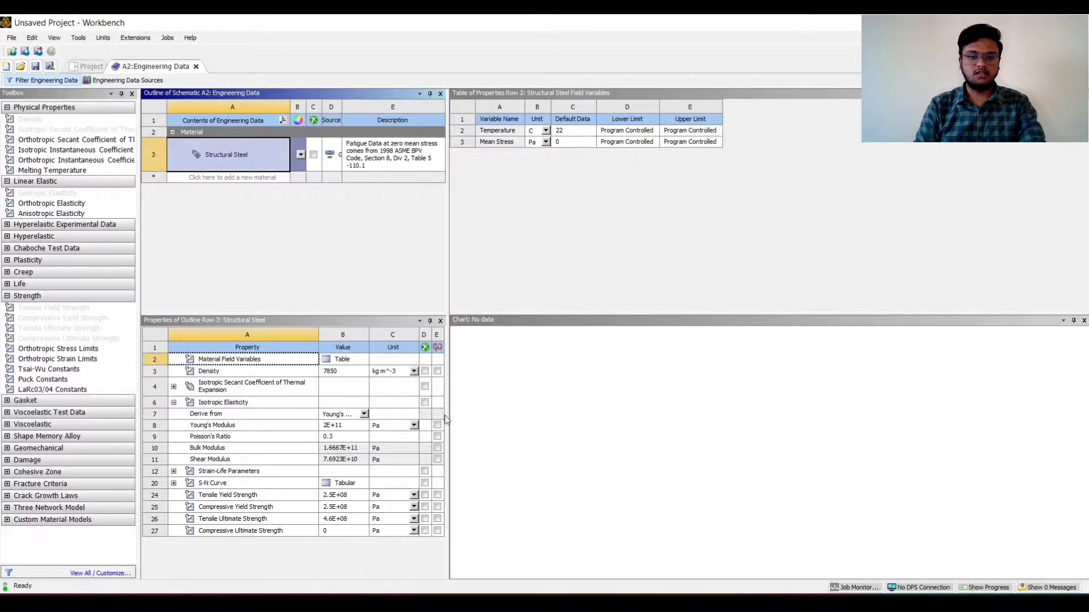
left_click(196, 67)
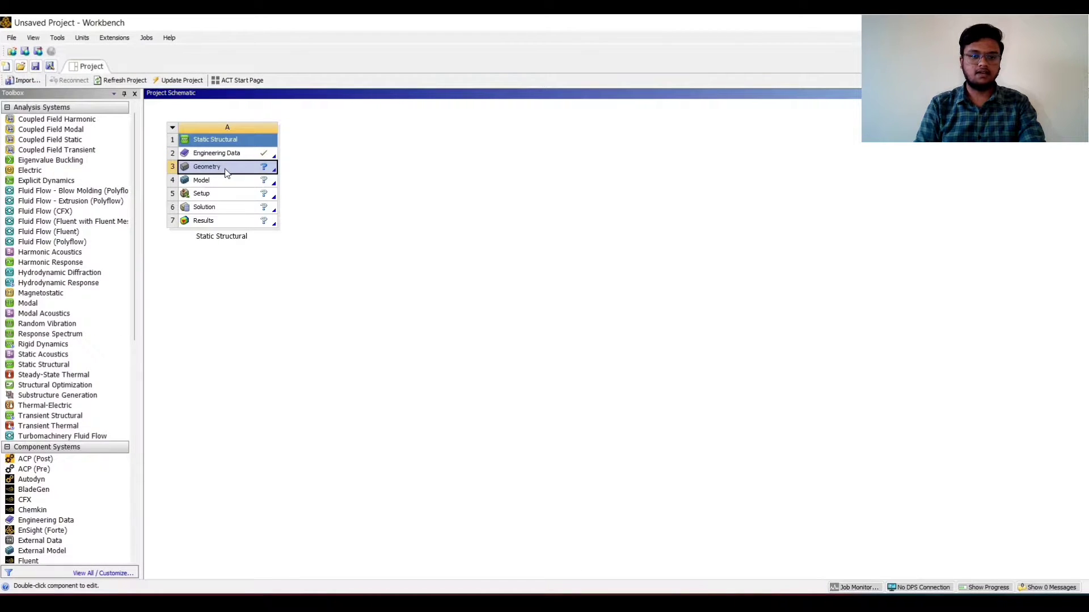
Import the Rear underride guard v3 (1) IGES file as the analysis geometry
mouse_move(284, 197)
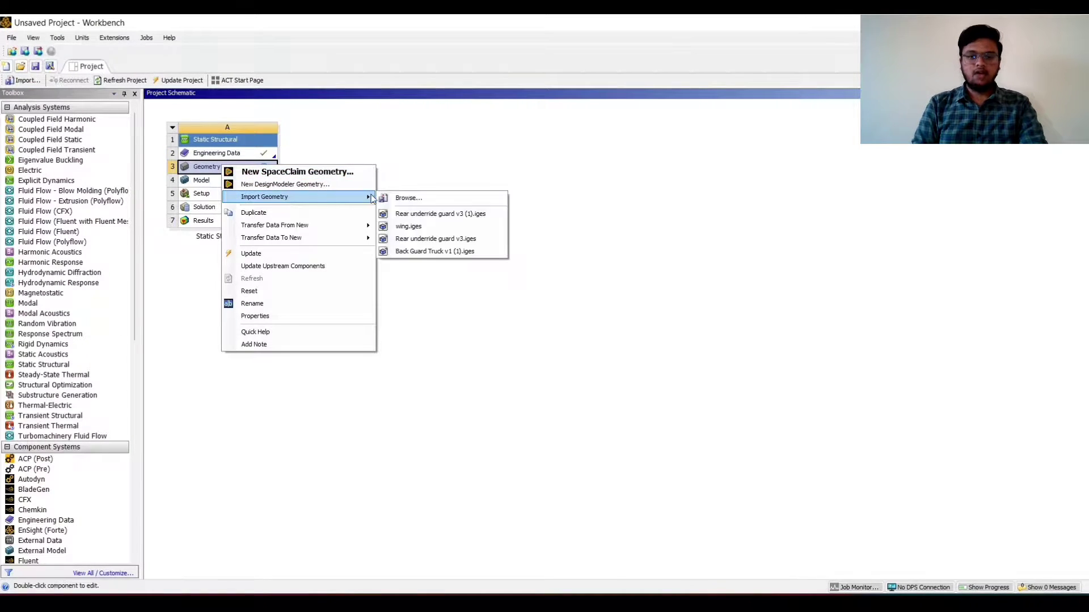
left_click(408, 197)
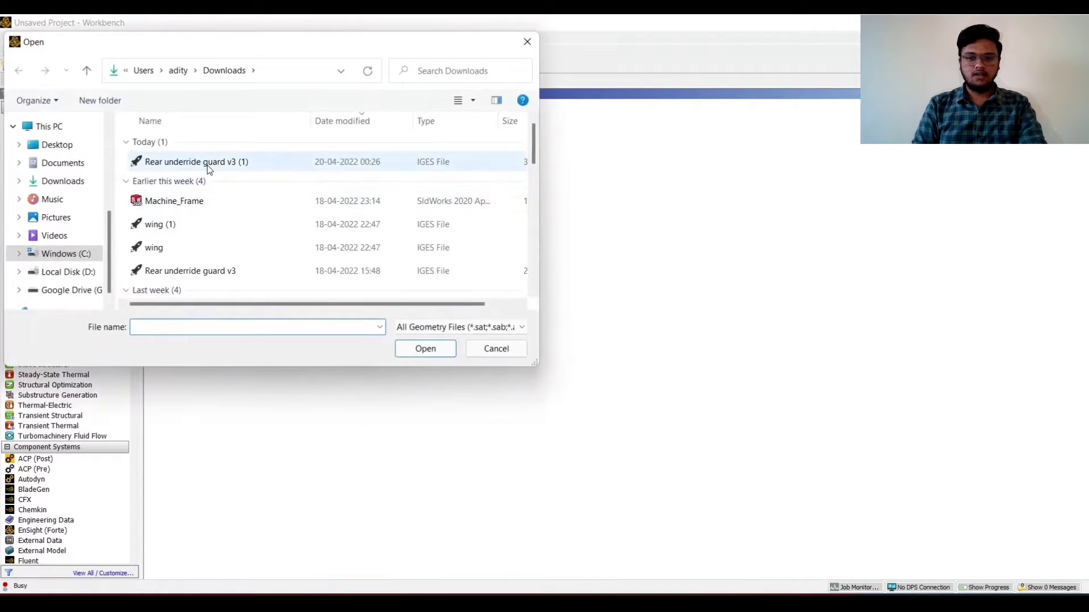
left_click(208, 165)
left_click(425, 348)
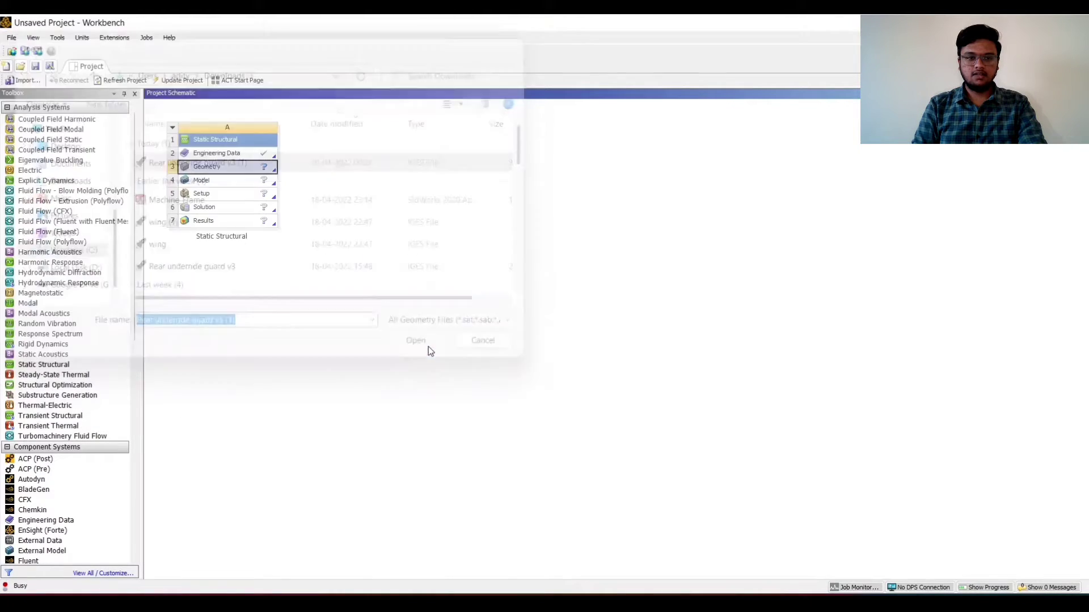
Open the Model cell in Mechanical
right_click(224, 186)
left_click(255, 189)
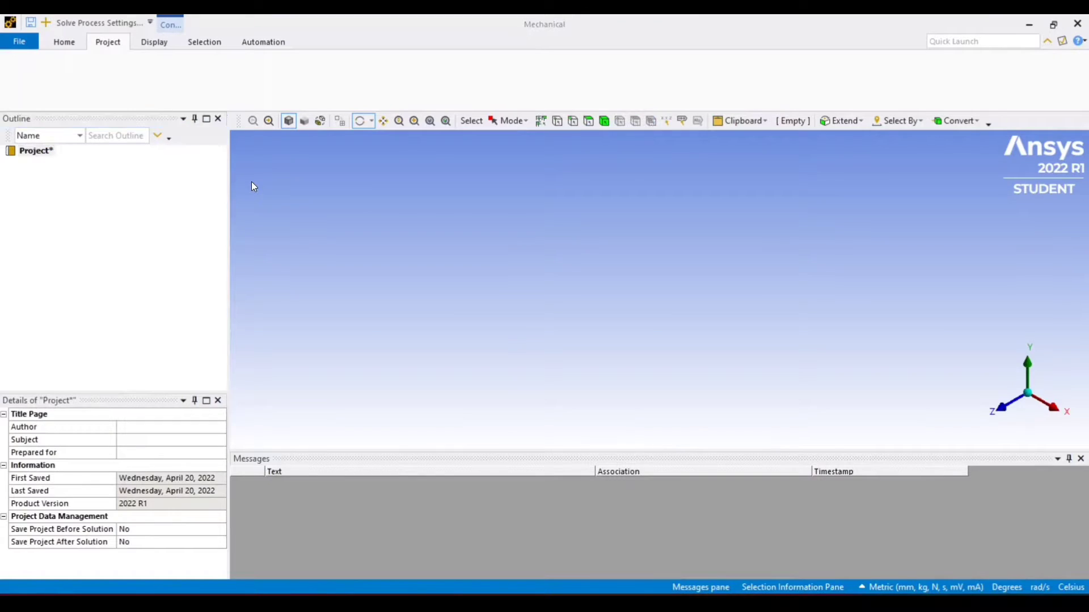
middle_click_drag(668, 342, 719, 352)
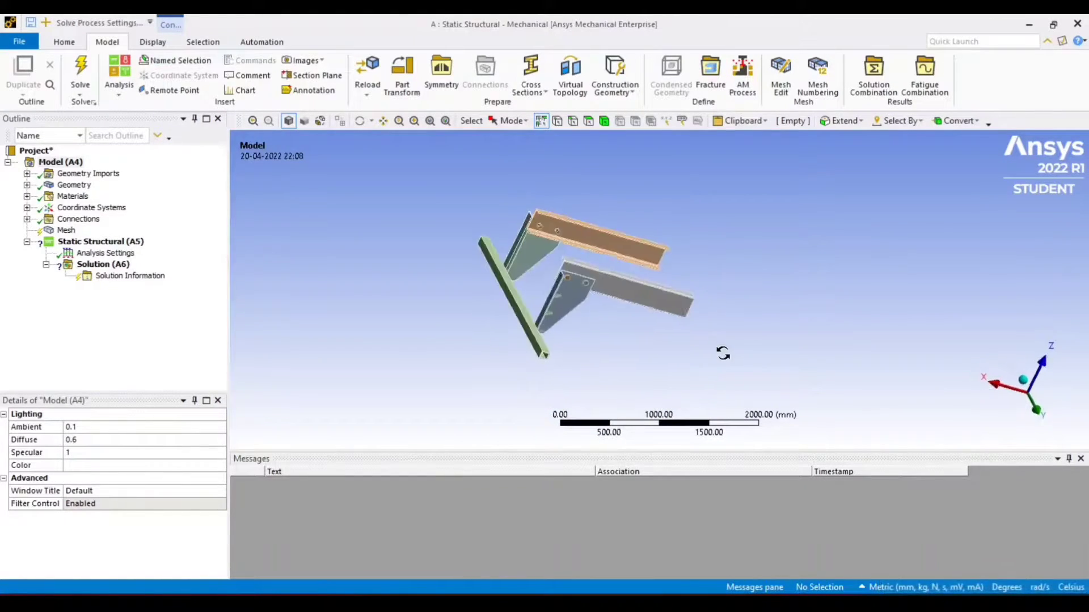
left_click(152, 42)
left_click(58, 60)
left_click(51, 64)
scroll(386, 279, "up", 5)
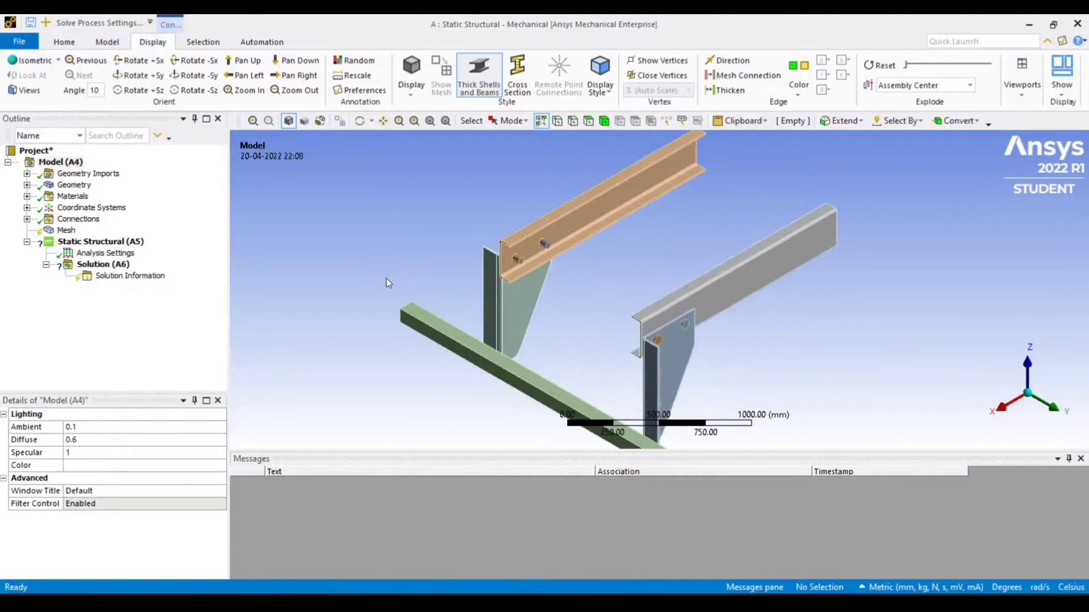
Assign Structural Steel as the material for the chassis, holders, underride guard and holder supports
left_click(27, 185)
left_click(87, 197)
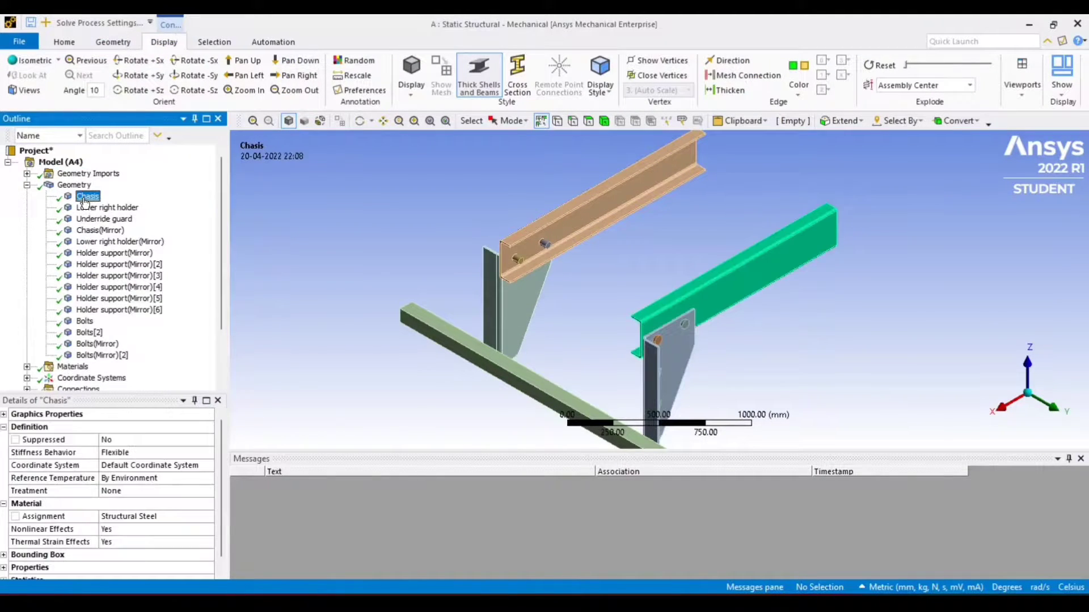
left_click(157, 517)
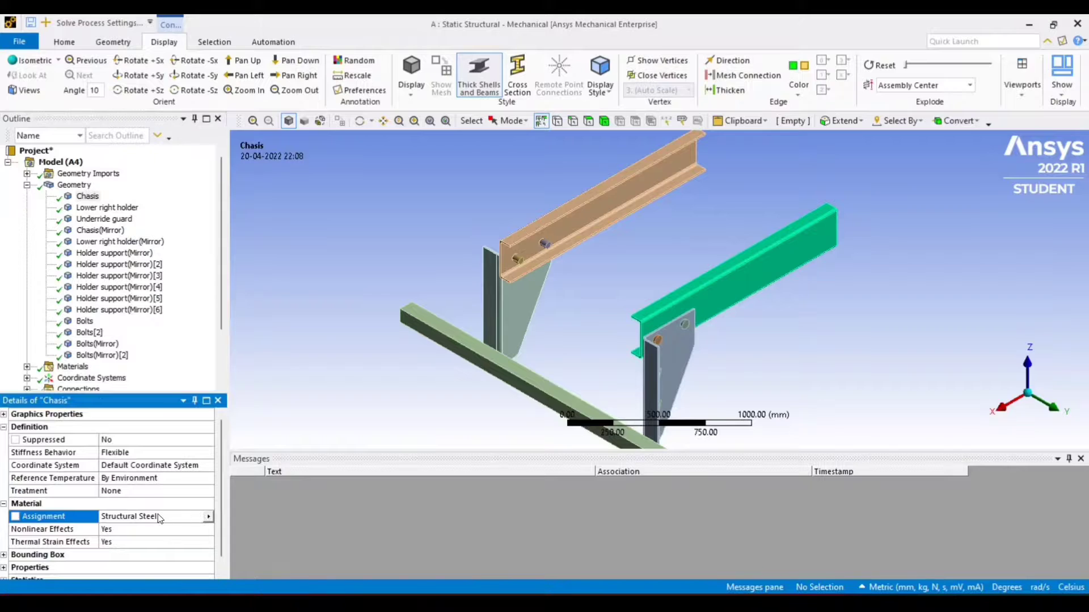
left_click(128, 209)
left_click(122, 230)
left_click(122, 241)
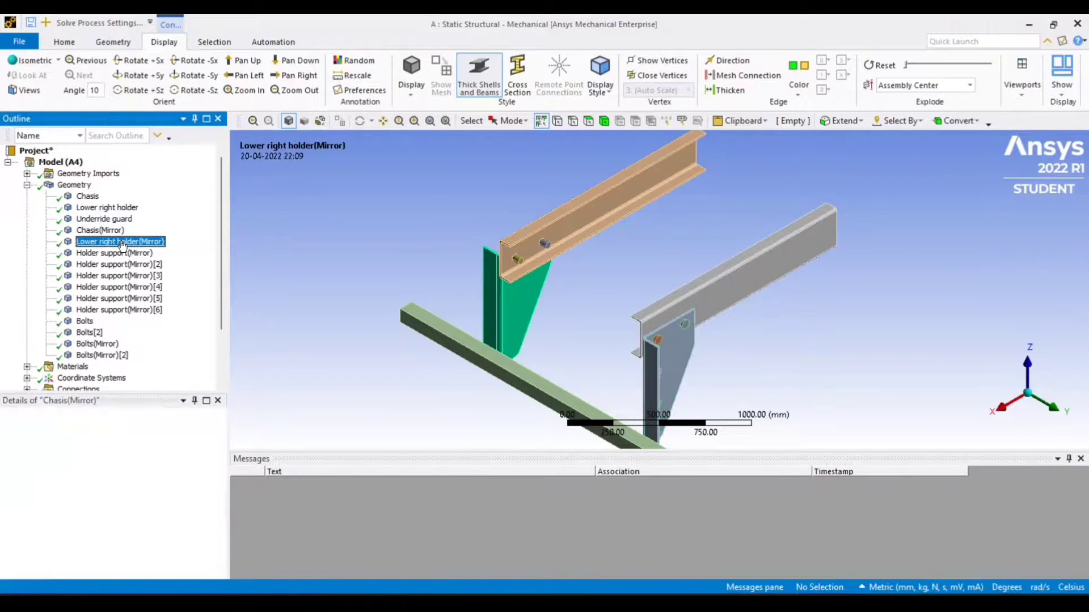
left_click(122, 254)
left_click(143, 518)
left_click(210, 517)
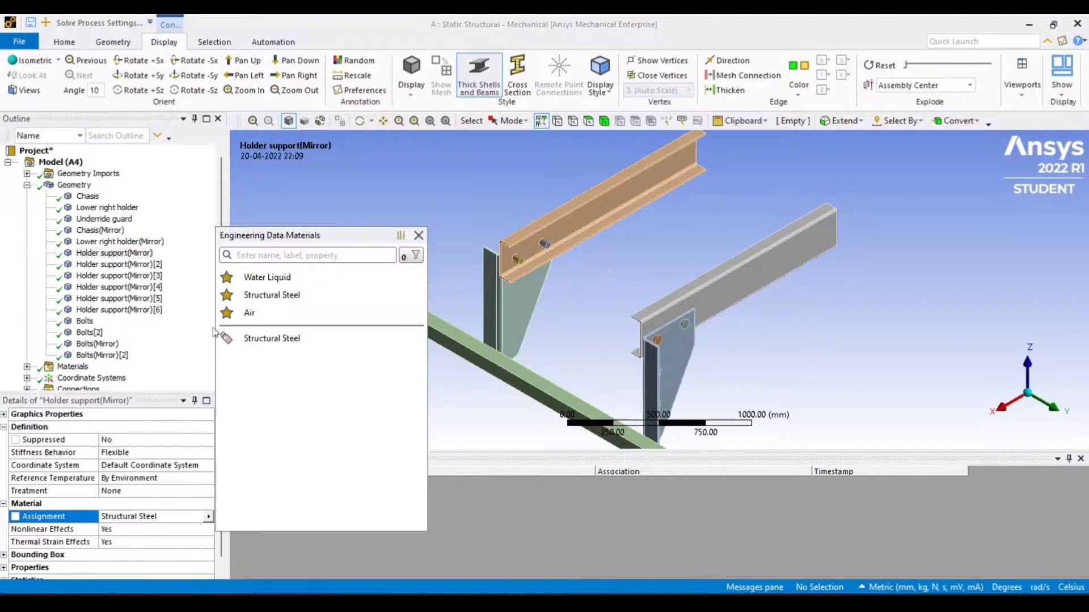
left_click(267, 339)
scroll(85, 253, "down", 1)
scroll(69, 229, "up", 1)
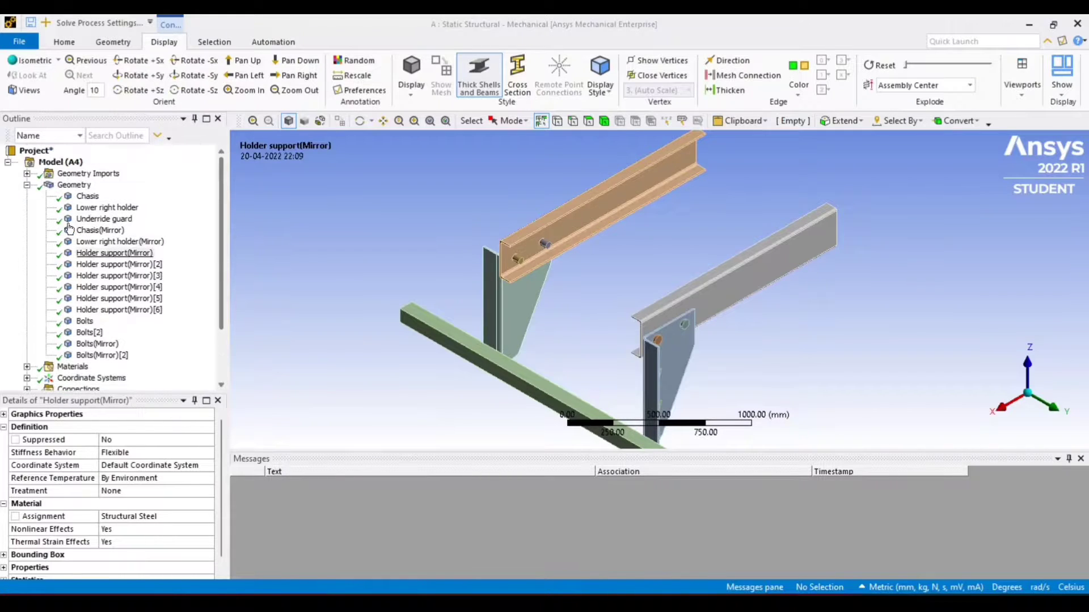
Review the material assignments of the holder support and bolt bodies in the geometry tree
left_click(106, 268)
left_click(107, 277)
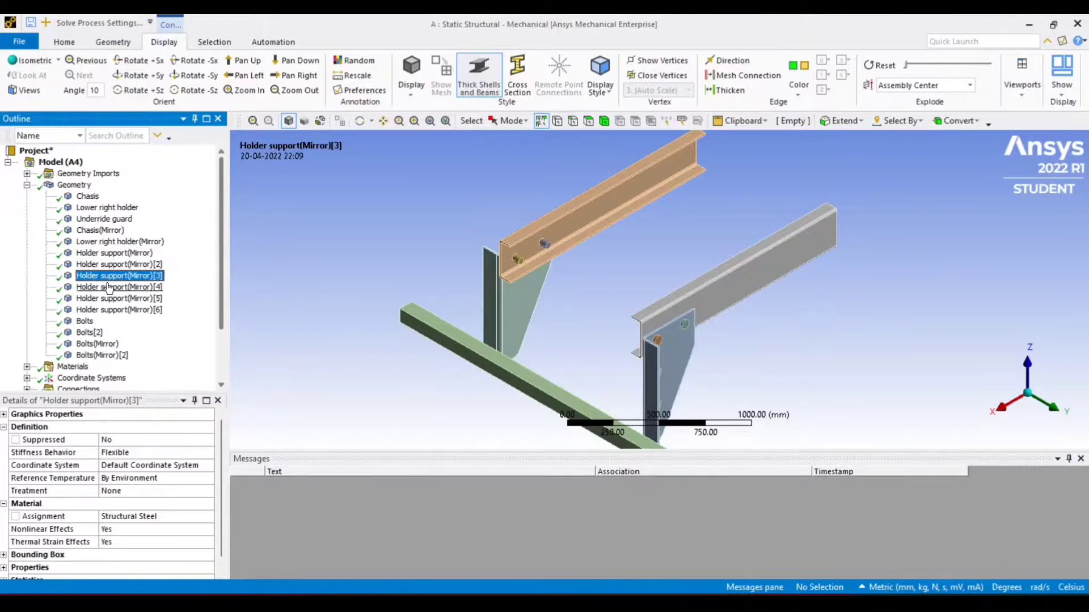
left_click(107, 290)
left_click(108, 311)
left_click(91, 333)
left_click(98, 345)
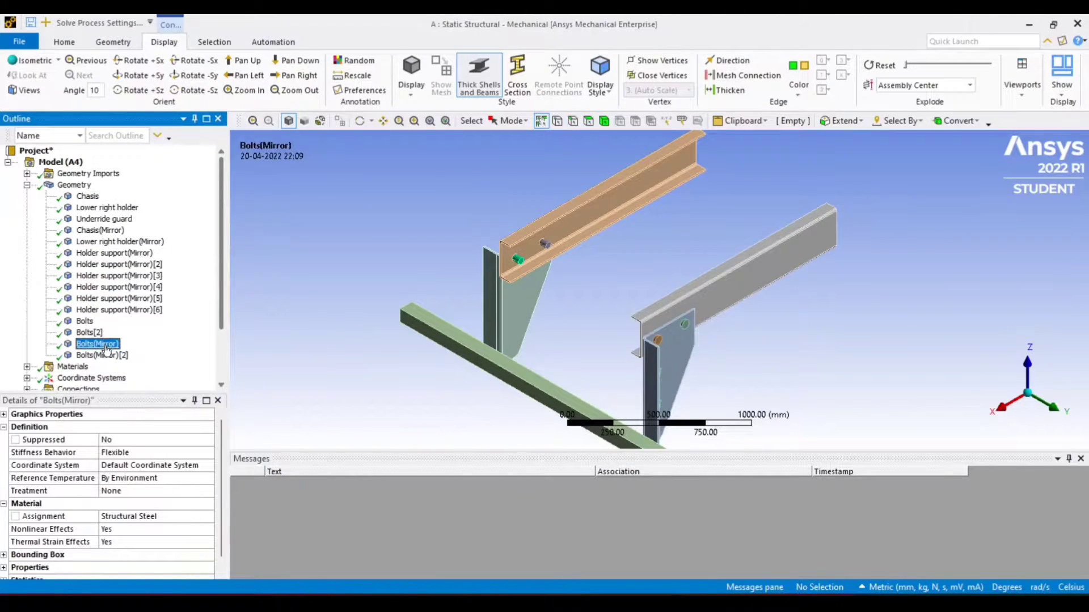
left_click(37, 185)
left_click(27, 185)
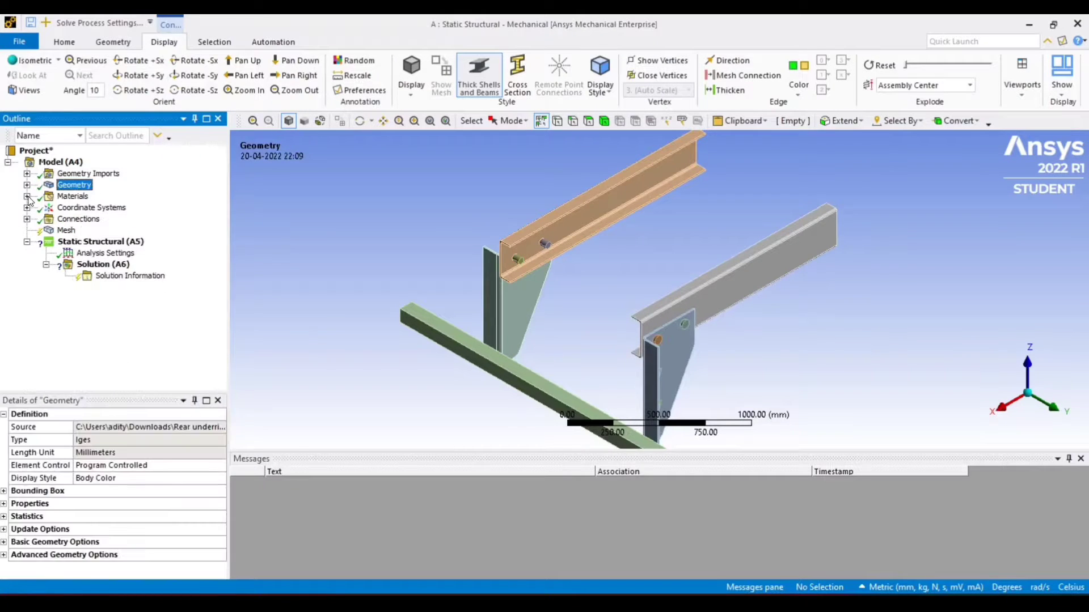
Inspect the Structural Steel material properties under Materials
left_click(26, 196)
left_click(103, 208)
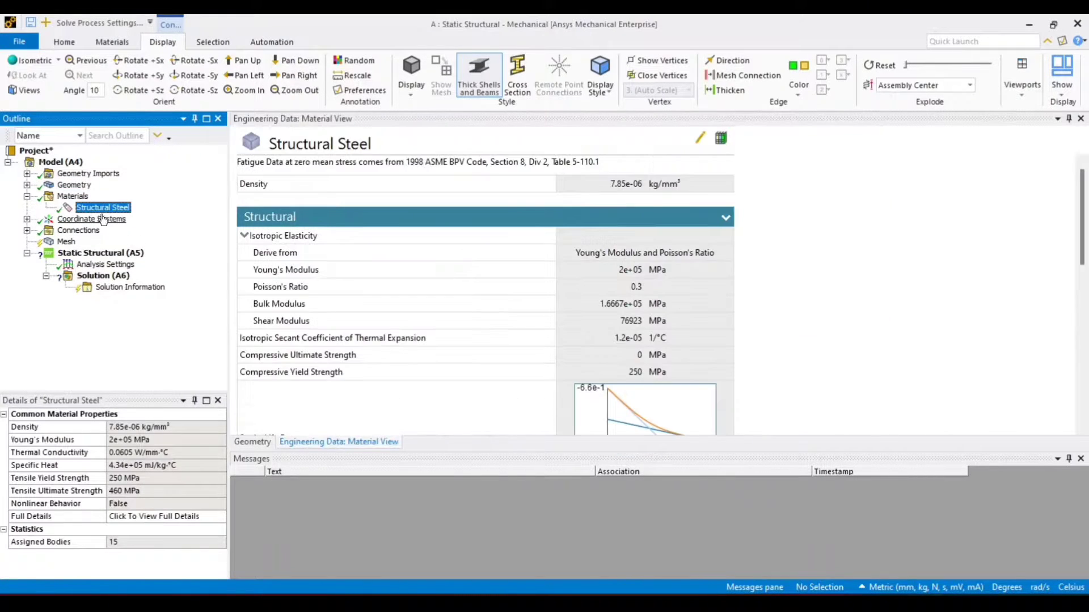
scroll(491, 308, "down", 10)
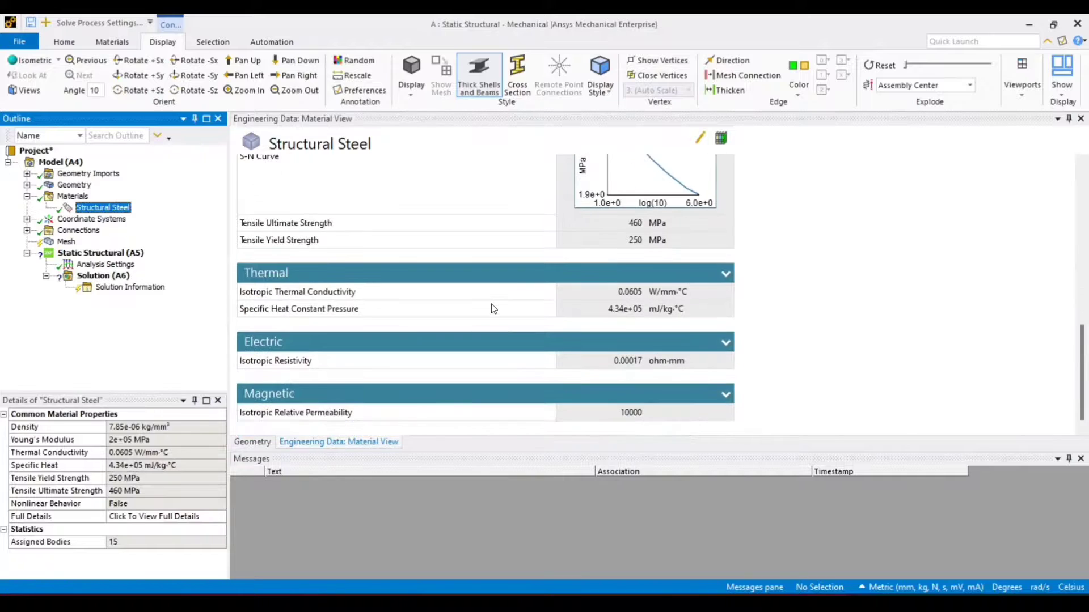
scroll(492, 309, "up", 10)
left_click(27, 197)
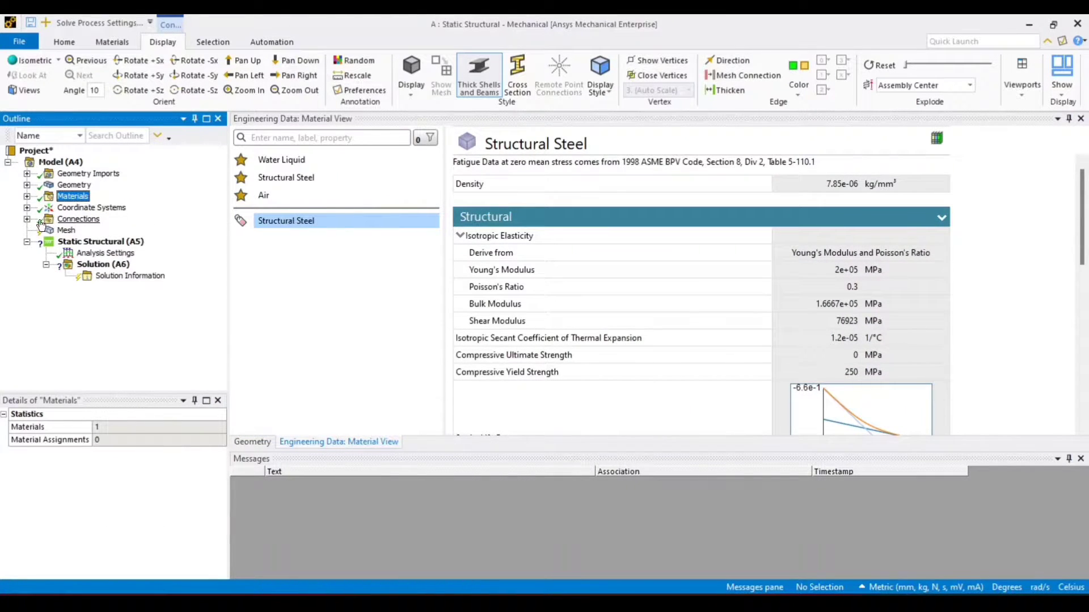
Set the chassis to lower right holder contact to Frictional with a friction coefficient of 0.2
left_click(27, 220)
left_click(45, 231)
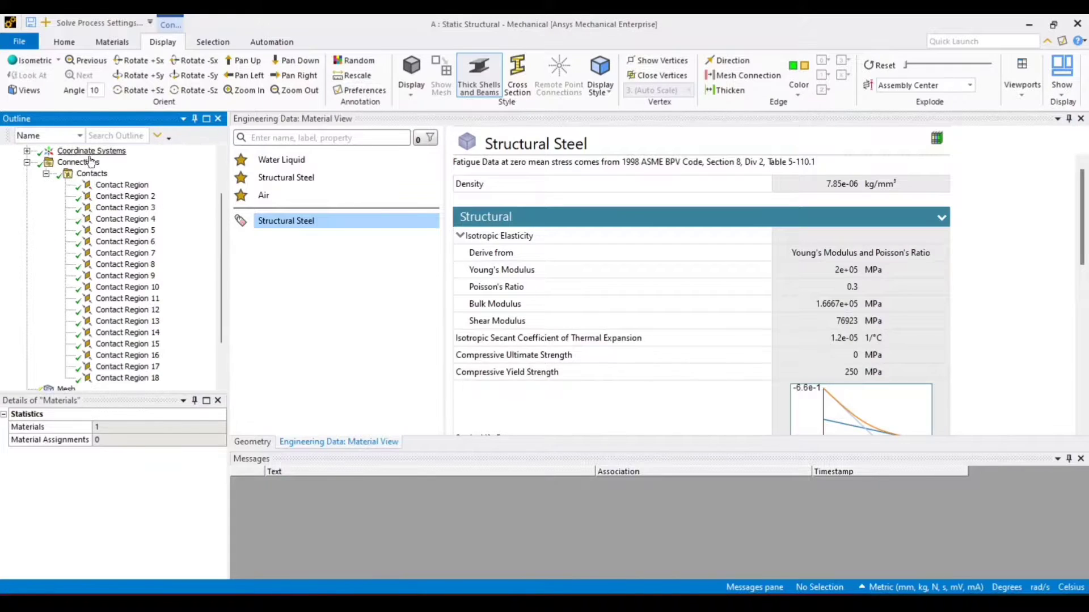
left_click(92, 173)
left_click(122, 185)
left_click_drag(1000, 370, 996, 316)
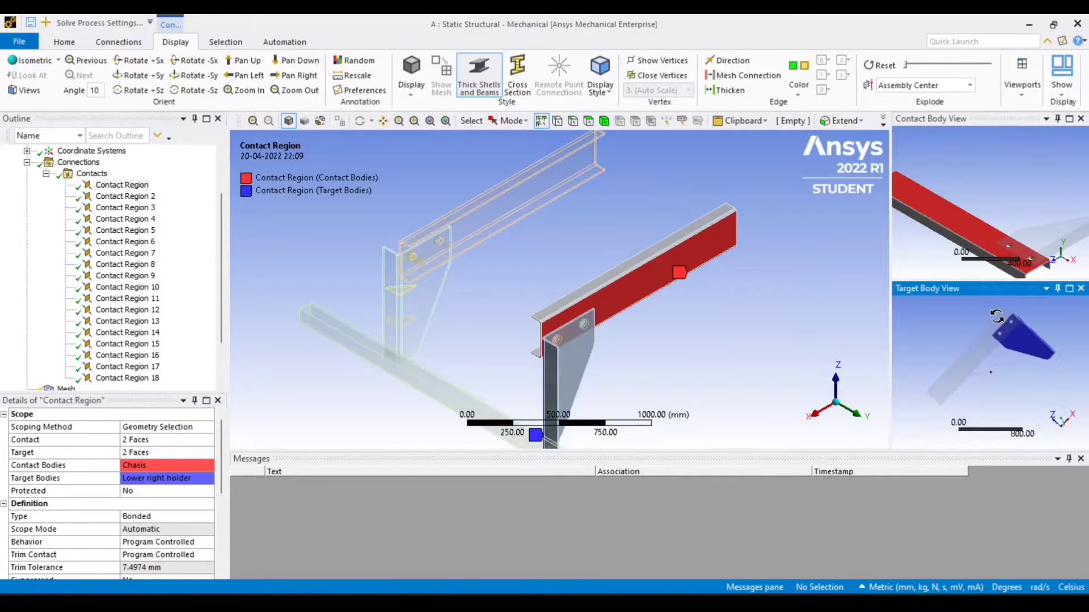
left_click(150, 518)
left_click(139, 564)
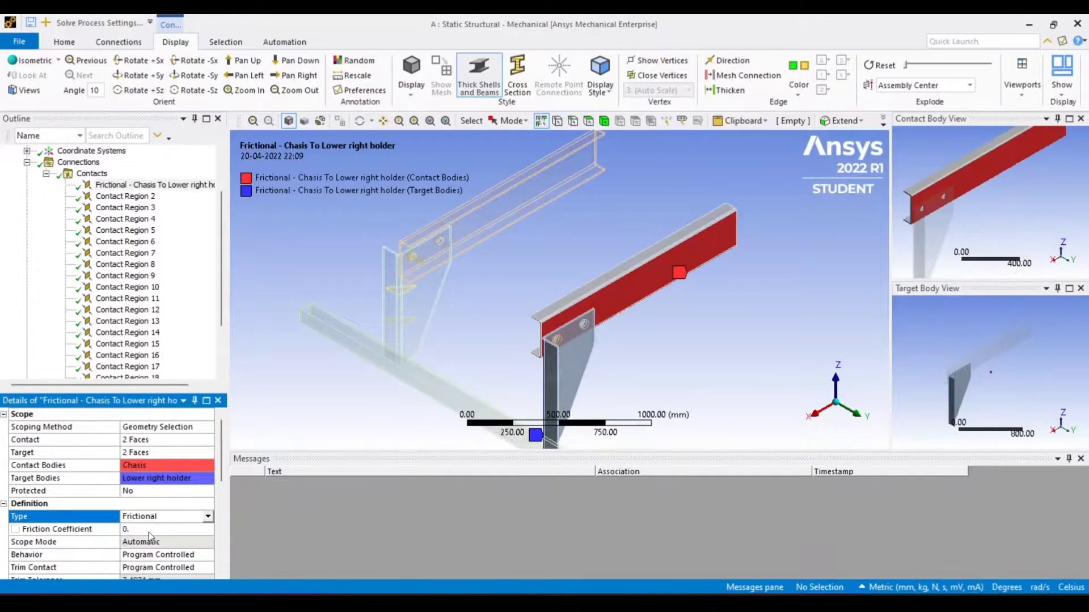
left_click(143, 530)
Set Contact Region 5, lower right holder to holder support, to No Separation
left_click(108, 197)
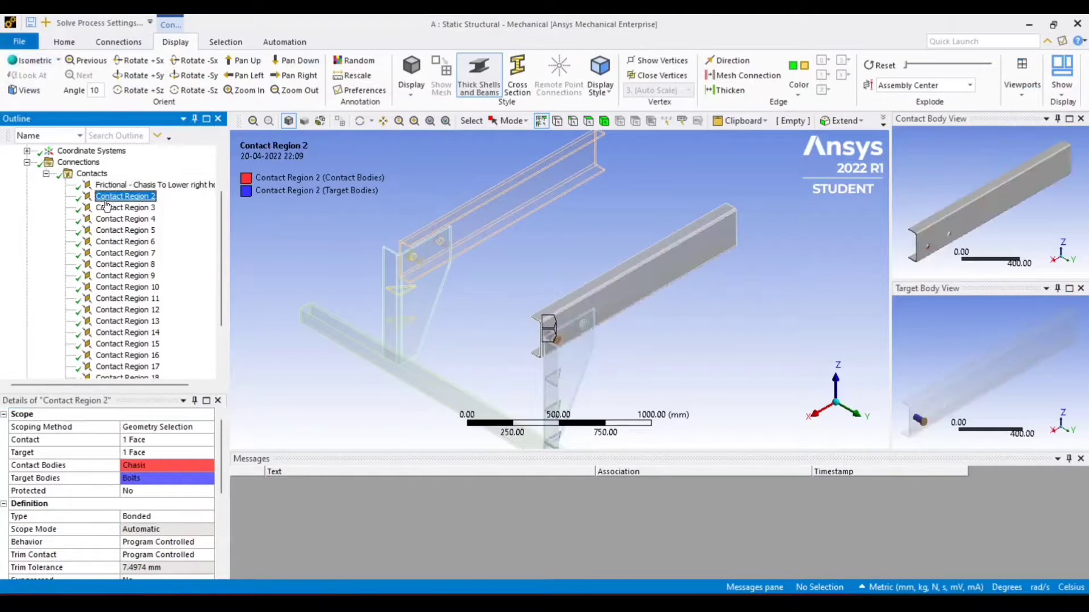
left_click(165, 518)
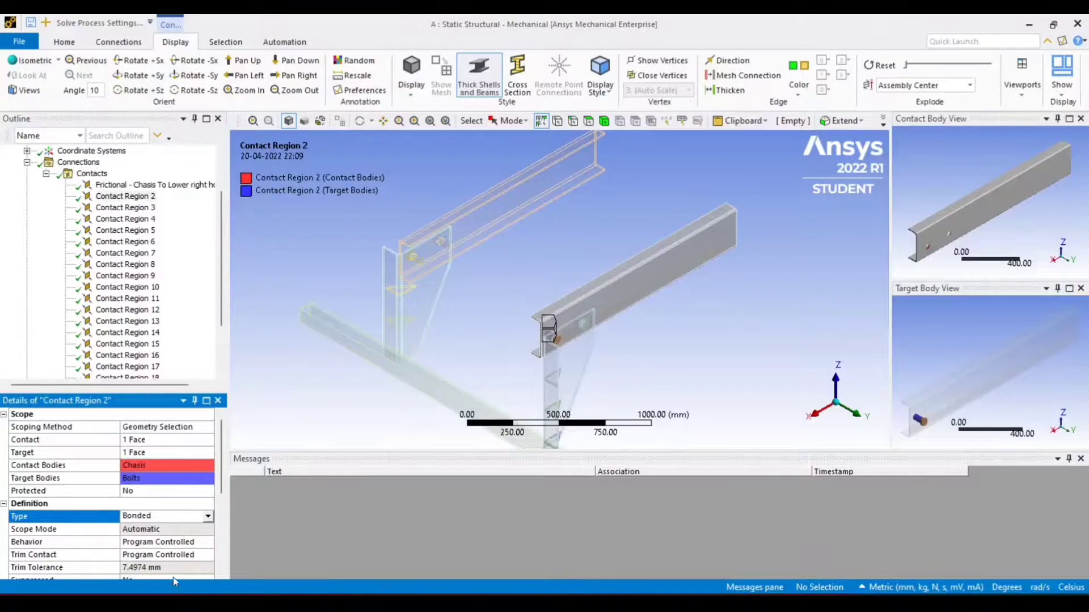
left_click(125, 207)
left_click(141, 220)
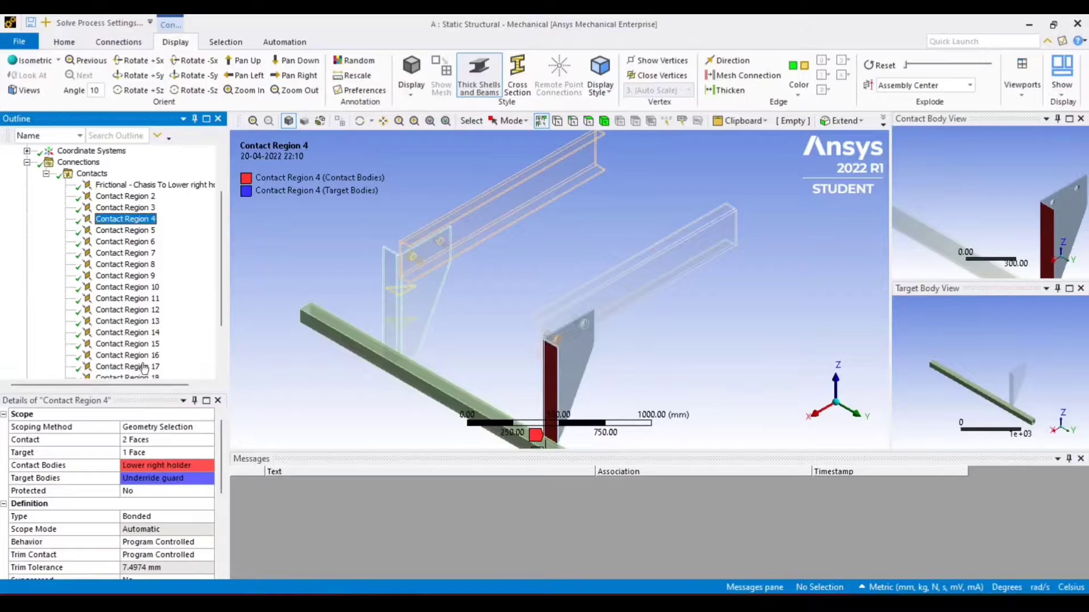
left_click(130, 232)
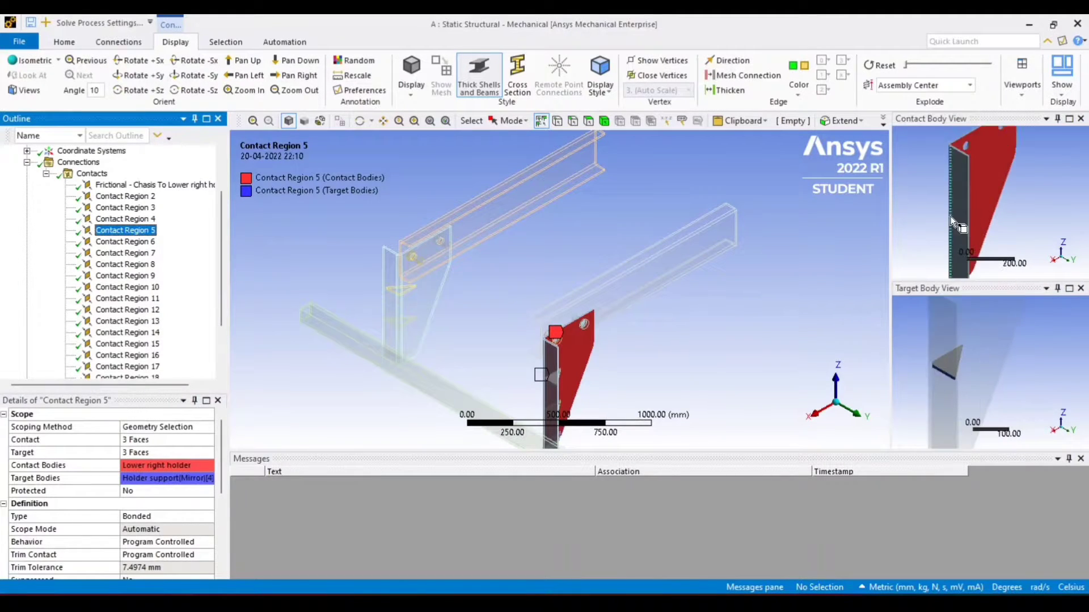
left_click(144, 517)
left_click(150, 541)
Change Contact Regions 6 and 7, the other lower right holder to holder support contacts, to No Separation
left_click(129, 243)
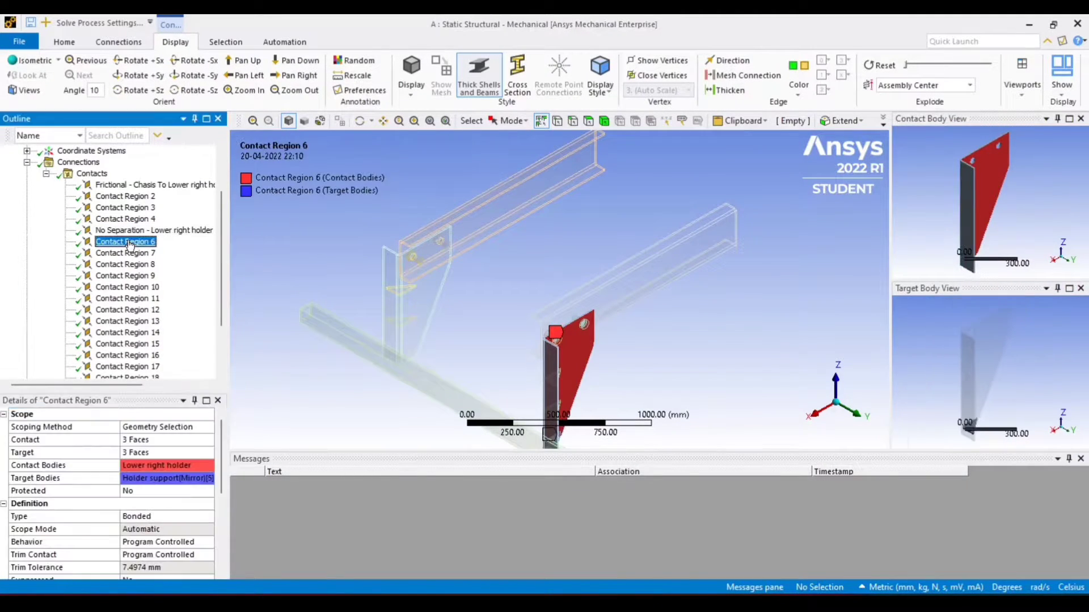
left_click(187, 517)
left_click(150, 541)
left_click(126, 253)
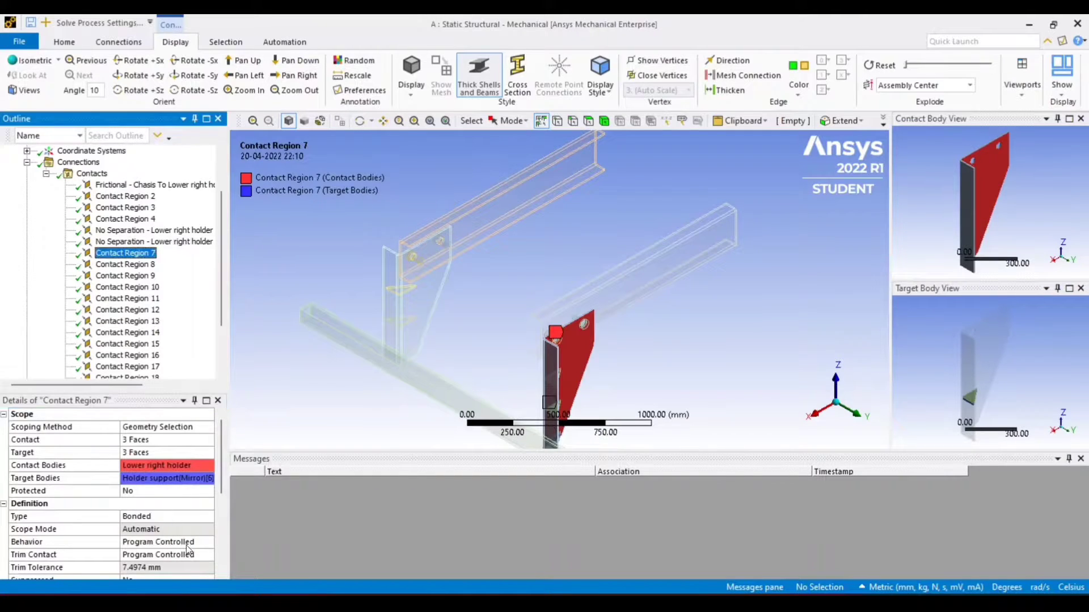
left_click(208, 516)
left_click(209, 517)
left_click(151, 540)
Set the lower right holder to bolts contacts, Contact Regions 8 and 9, to Frictionless
left_click(124, 265)
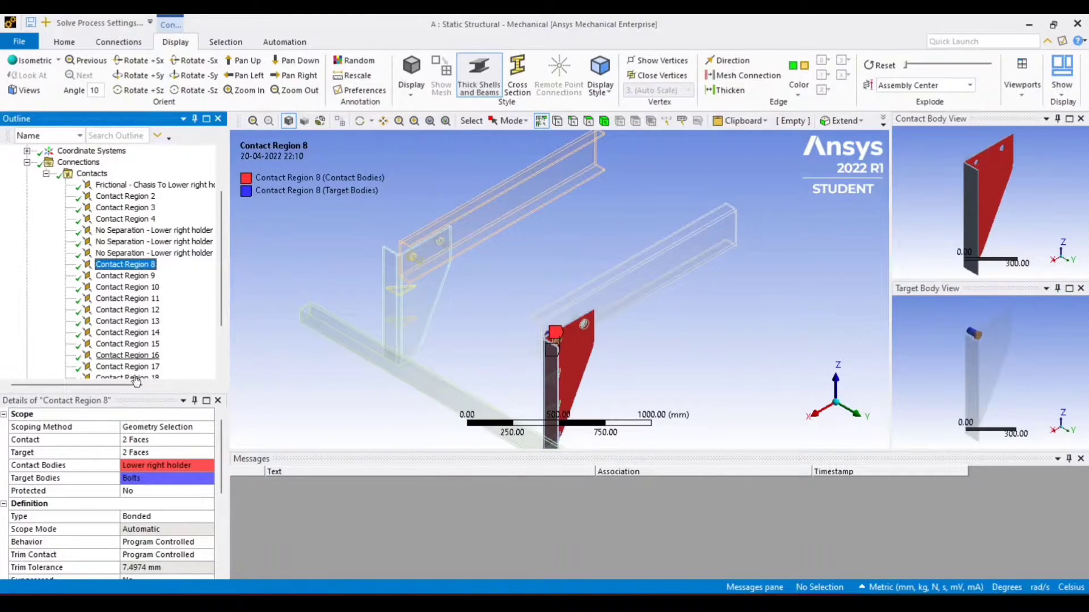
left_click(171, 516)
left_click(208, 517)
left_click(150, 553)
left_click(125, 275)
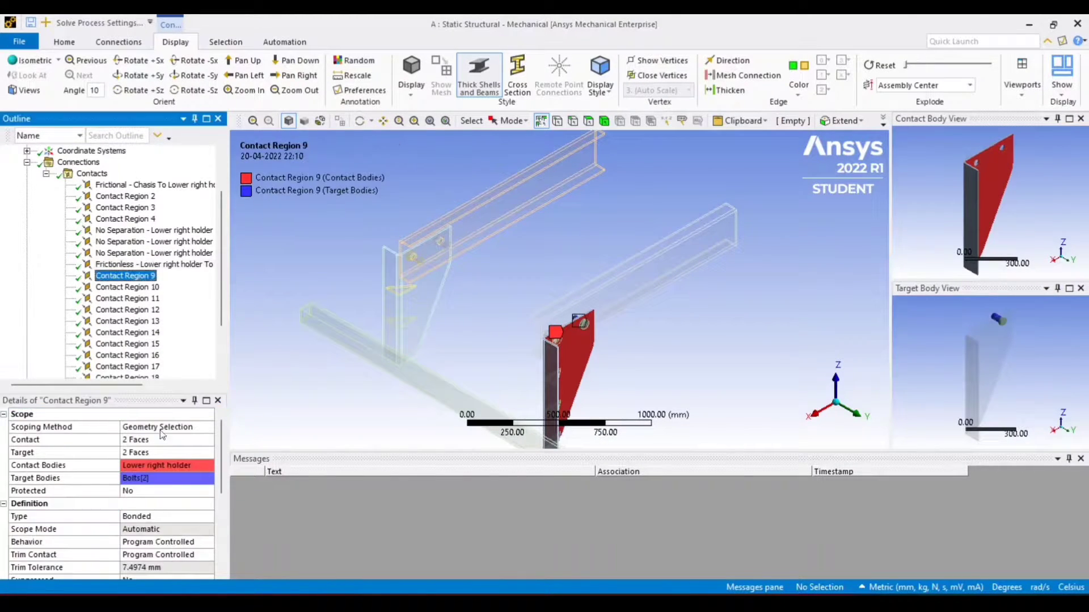
left_click(170, 517)
left_click(209, 517)
left_click(150, 553)
Set the Chasis(Mirror) to lower right holder(Mirror) contact to Frictional and edit its friction coefficient
left_click(139, 289)
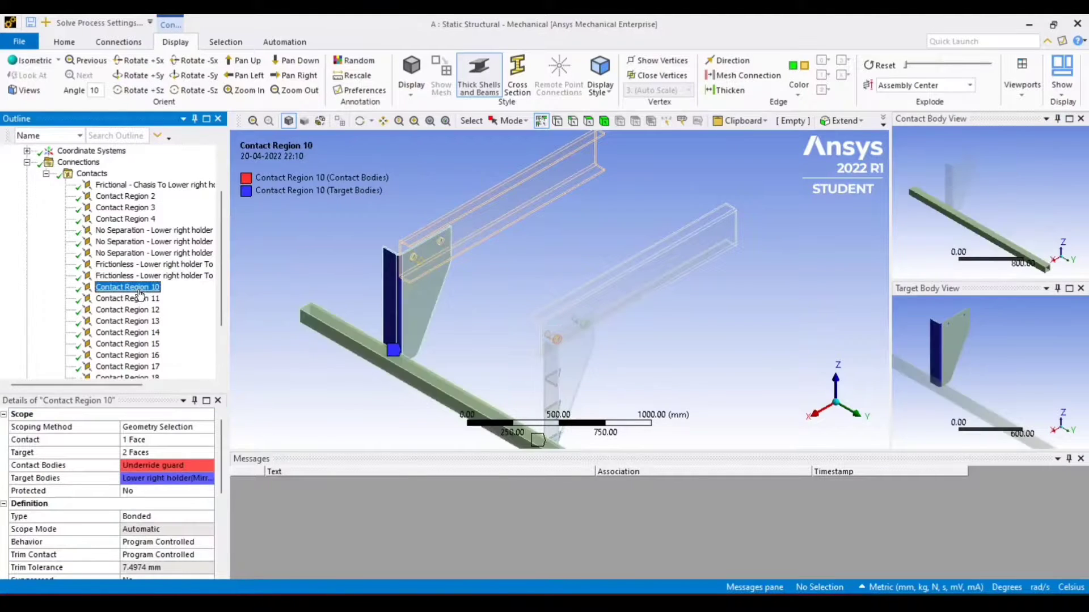
left_click(139, 296)
left_click(165, 516)
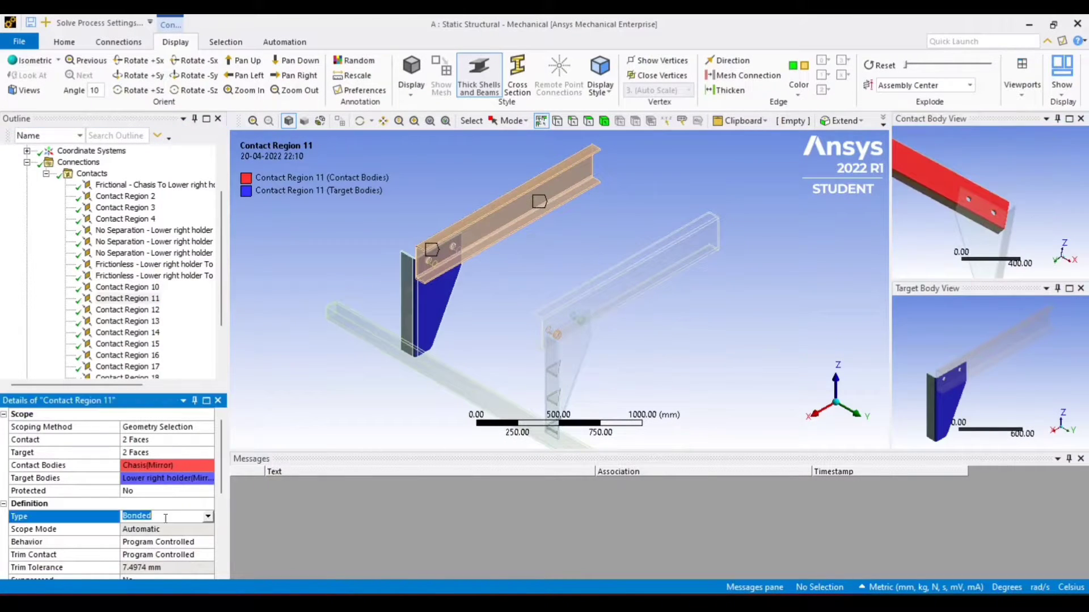
left_click(209, 517)
left_click(158, 567)
left_click(148, 529)
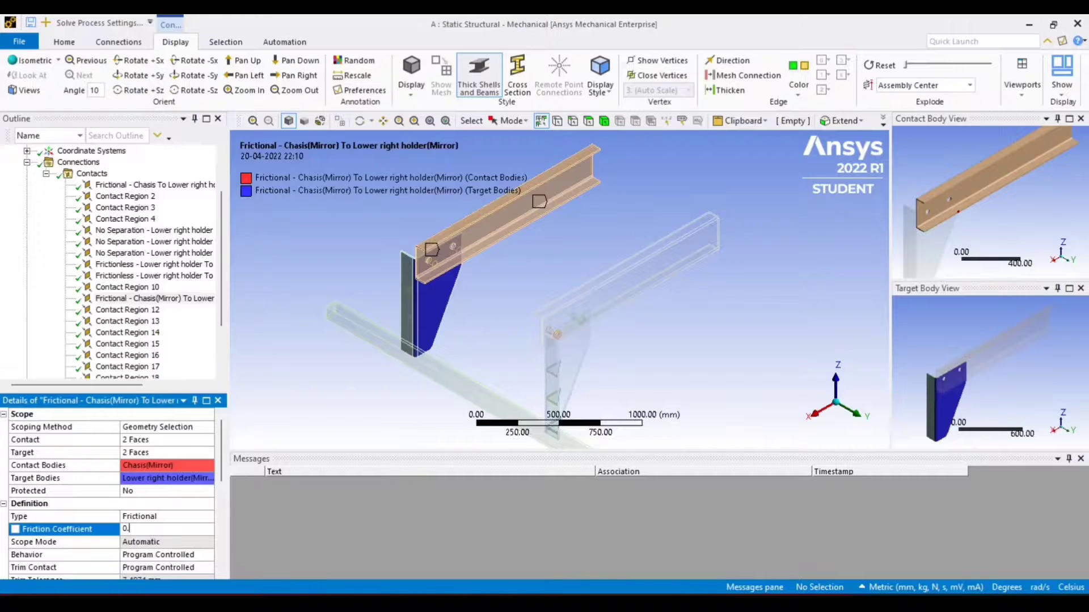
Set Contact Region 14, mirrored lower right holder to holder support, to No Separation
left_click(129, 310)
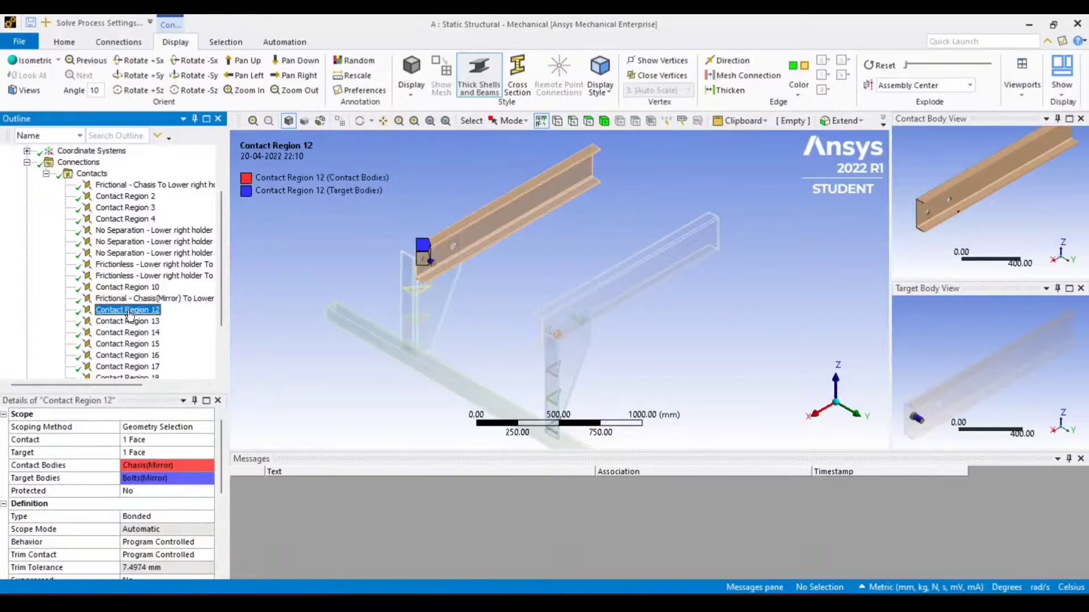
left_click(130, 321)
left_click(132, 334)
left_click(163, 516)
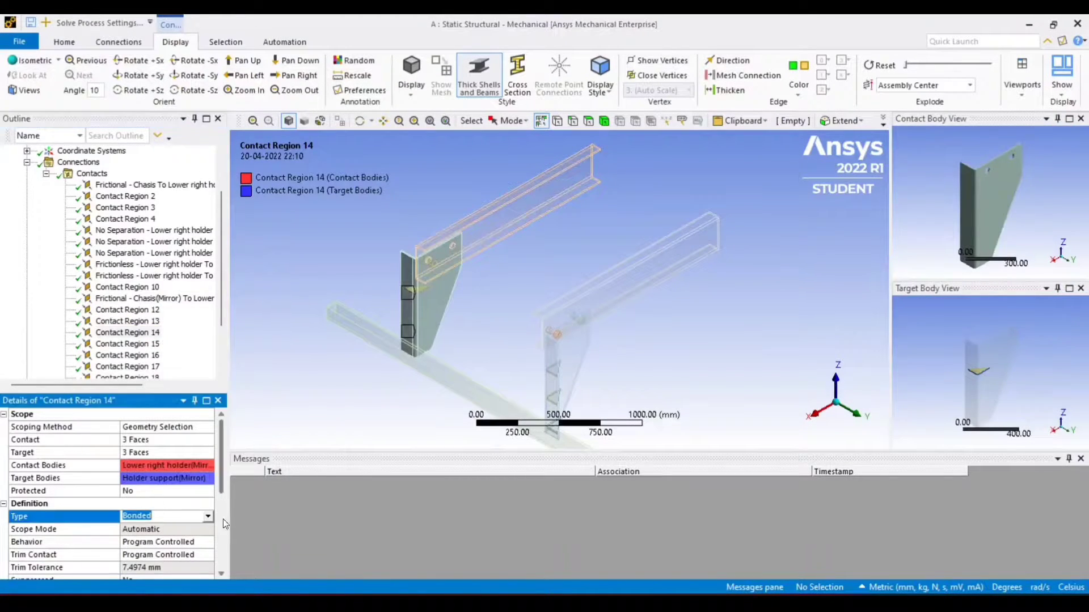
left_click(162, 517)
left_click(159, 540)
Set Contact Regions 15 and 16 of the mirrored holder supports to No Separation as well
left_click(128, 344)
left_click(163, 517)
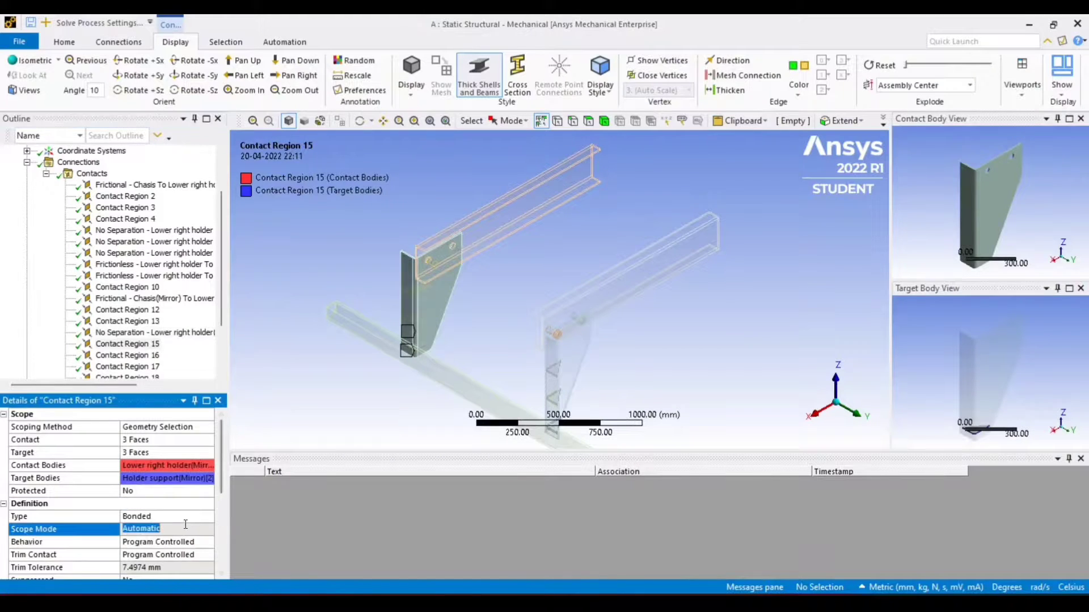
left_click(162, 516)
left_click(159, 541)
scroll(128, 341, "down", 2)
left_click(128, 287)
left_click(162, 517)
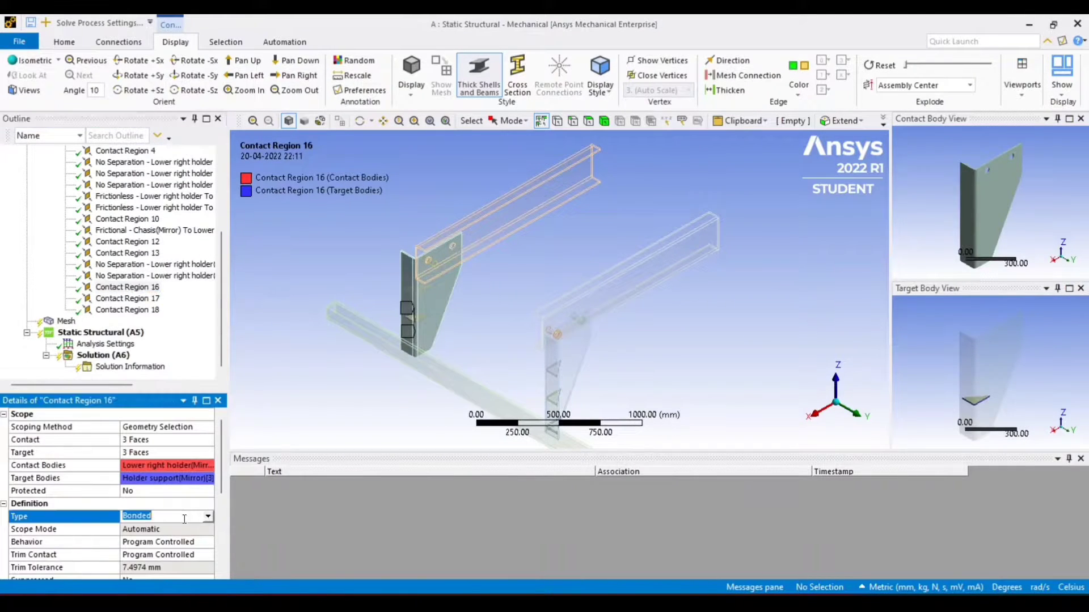
left_click(162, 516)
left_click(159, 540)
Set the mirrored holder to bolts contacts, Contact Regions 17 and 18, to Frictionless
left_click(127, 299)
middle_click_drag(943, 222, 993, 217)
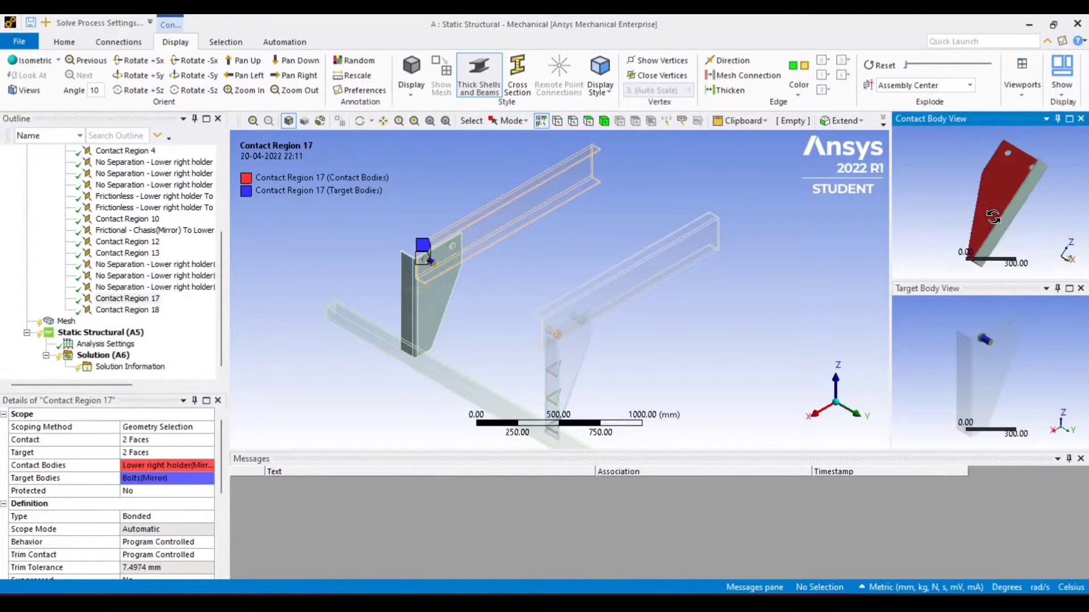
left_click(164, 517)
left_click(164, 517)
left_click(166, 546)
left_click(127, 311)
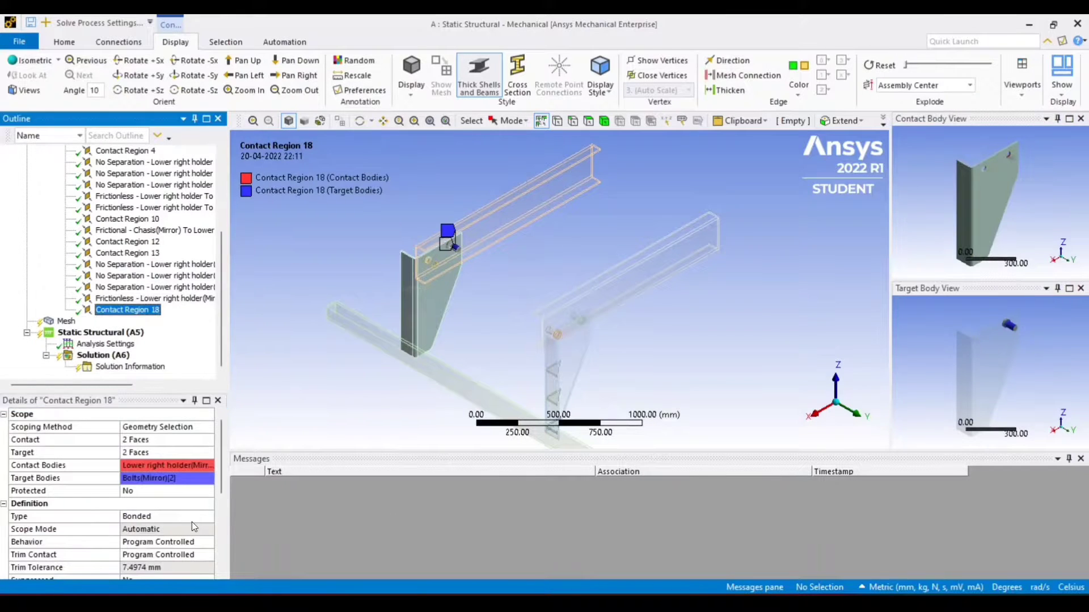
left_click(164, 517)
left_click(164, 517)
left_click(166, 546)
Group the two frictional chassis to holder contacts into a new folder
scroll(148, 255, "up", 2)
left_click(145, 185)
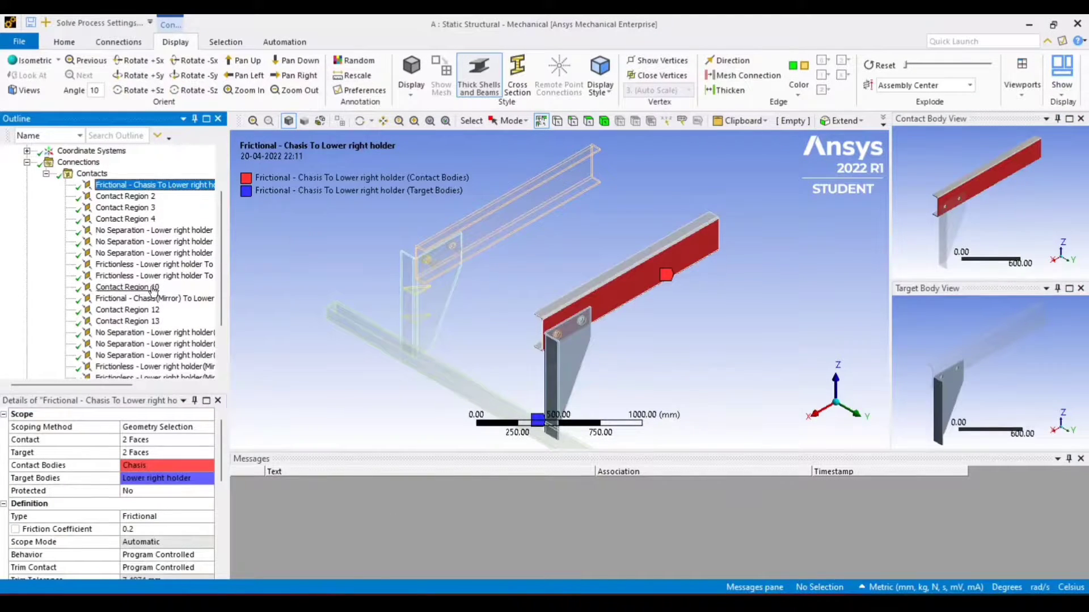
left_click(141, 299, "ctrl")
scroll(142, 284, "up", 1)
right_click(147, 218)
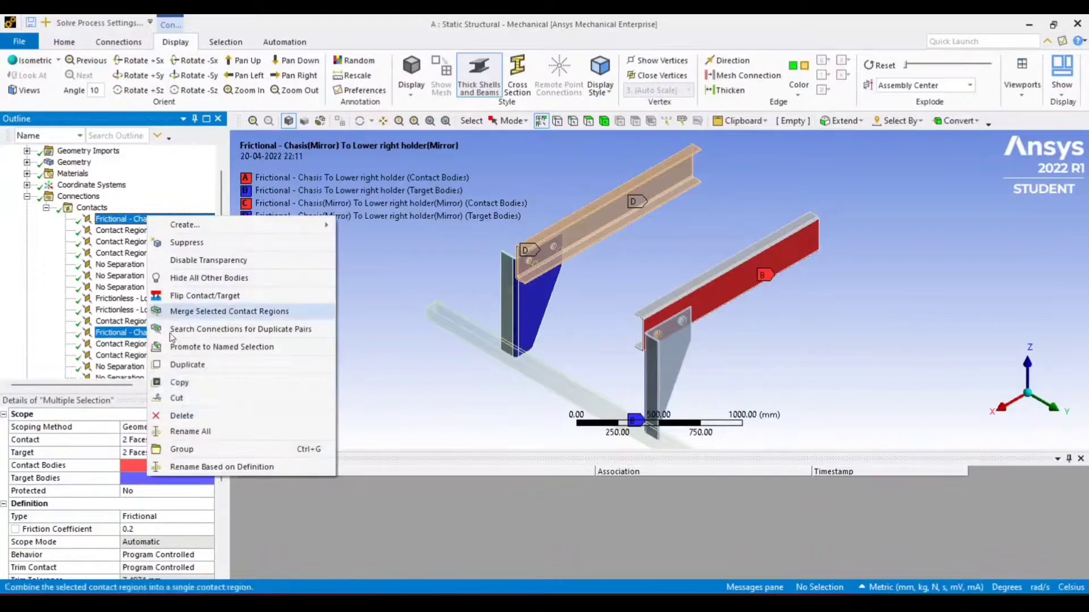
left_click(182, 448)
Group the six No Separation holder to holder support contacts into a new folder
scroll(136, 250, "up", 1)
left_click(136, 229)
left_click(138, 242, "ctrl")
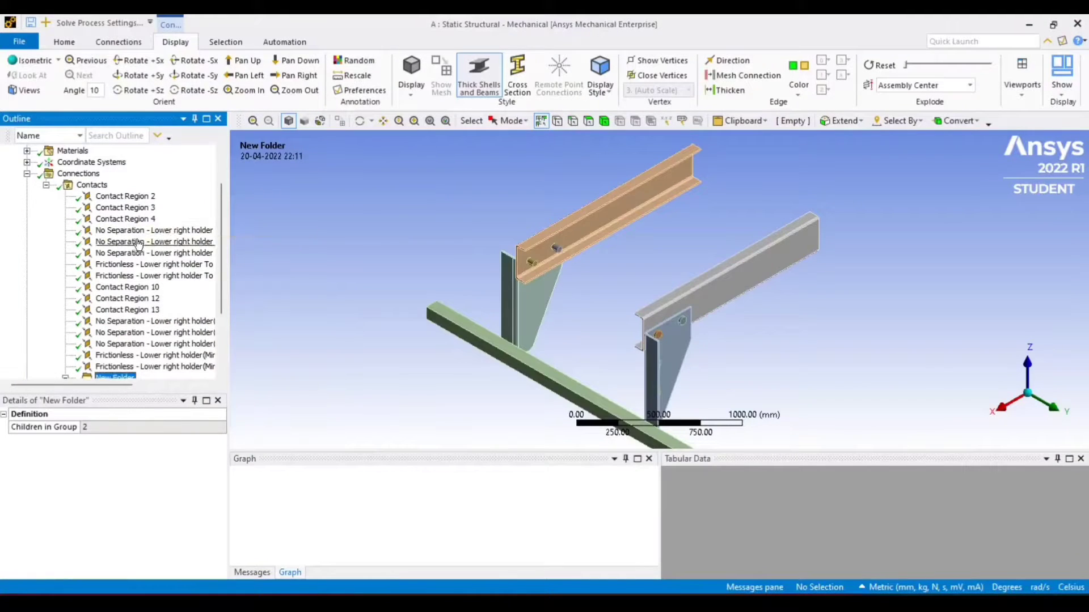
left_click(138, 253, "ctrl")
left_click(148, 321, "ctrl")
left_click(148, 333, "ctrl")
left_click(148, 344, "ctrl")
right_click(147, 344)
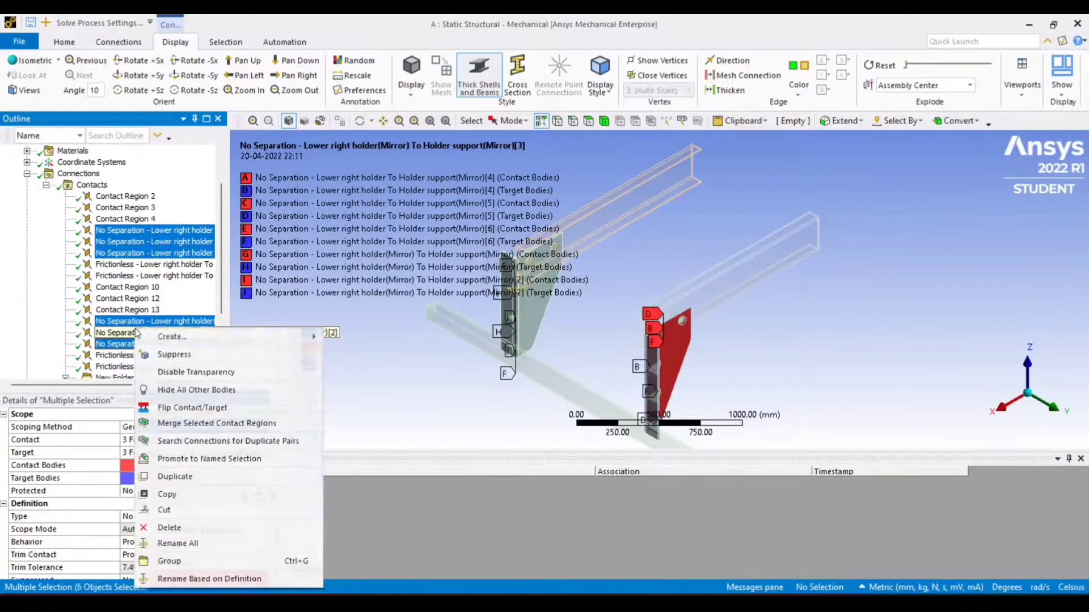
left_click(191, 567)
Group the four frictionless holder to bolts contacts into a new folder
left_click(129, 254)
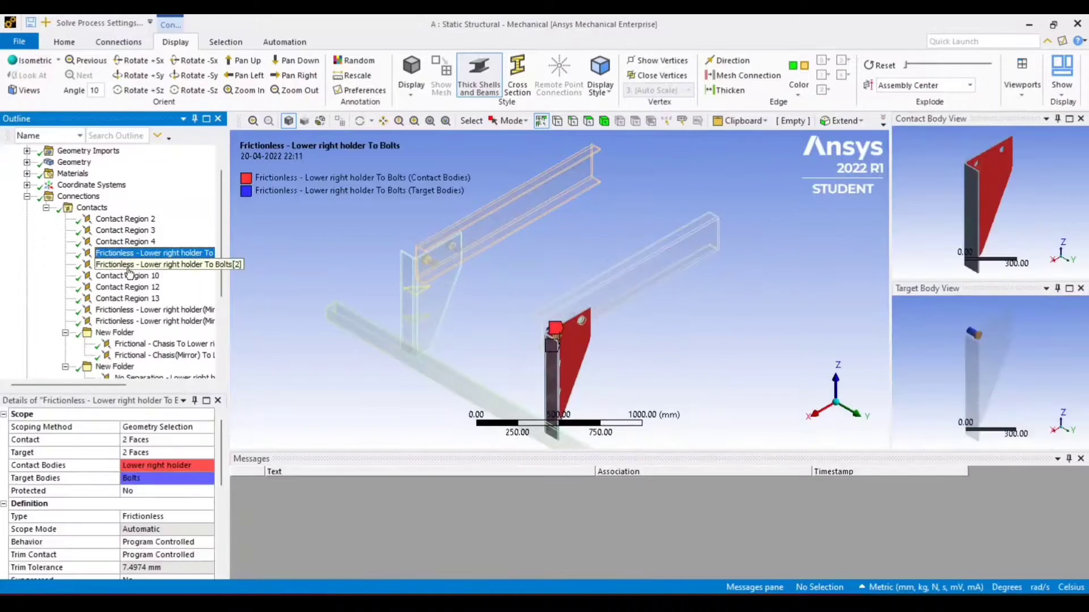
left_click(136, 264, "ctrl")
left_click(148, 310, "ctrl")
left_click(147, 321, "ctrl")
right_click(141, 261)
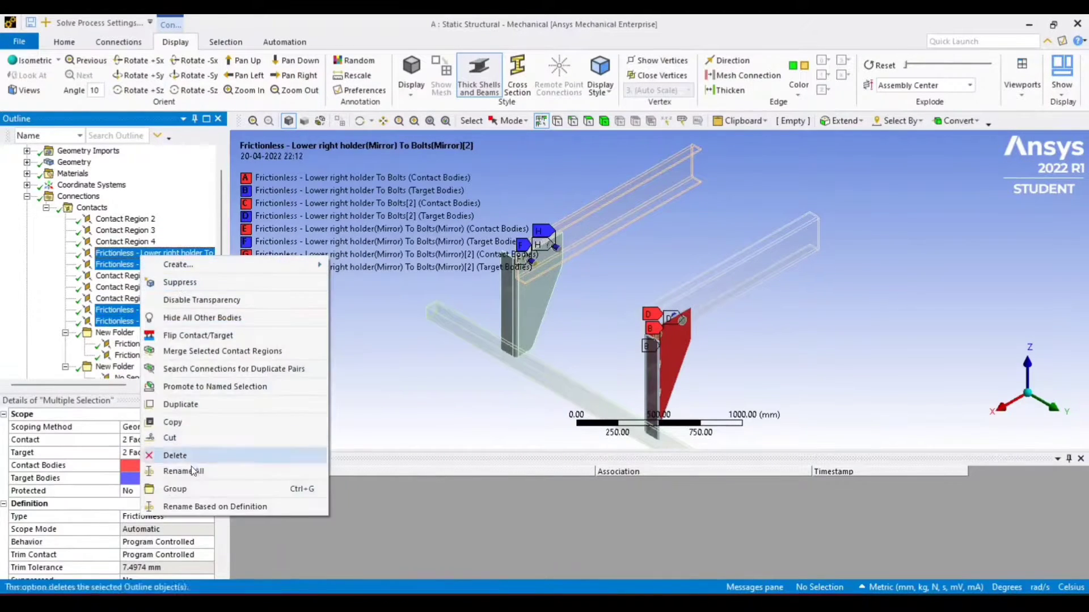
left_click(192, 466)
scroll(139, 298, "up", 3)
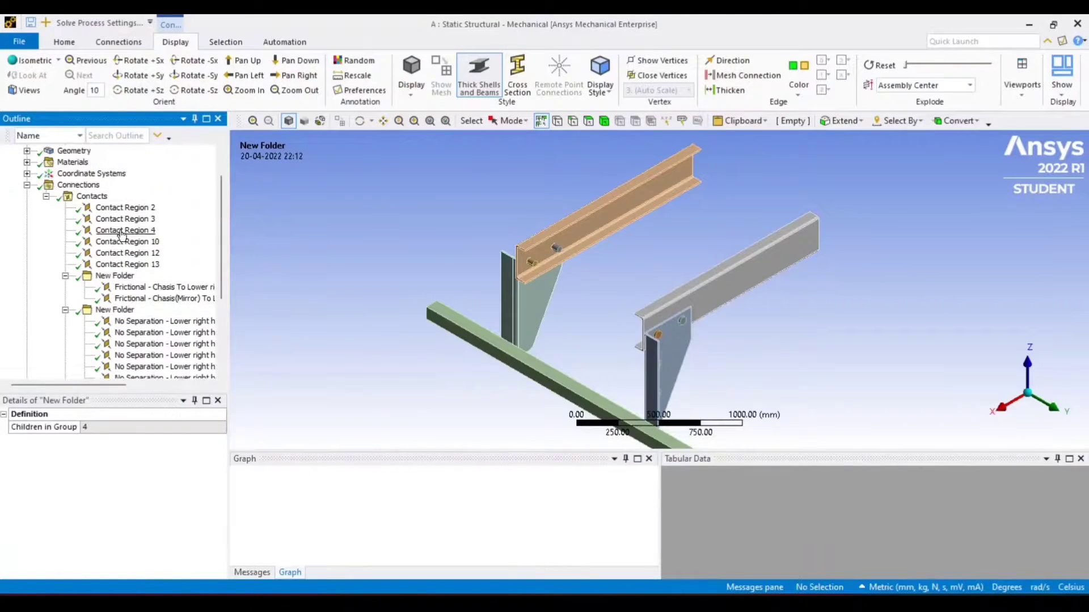
Group Contact Regions 2, 3, 12 and 13 into a new folder and name it boult to chasis
left_click(125, 232)
left_click(134, 208)
left_click(131, 233)
left_click(133, 242)
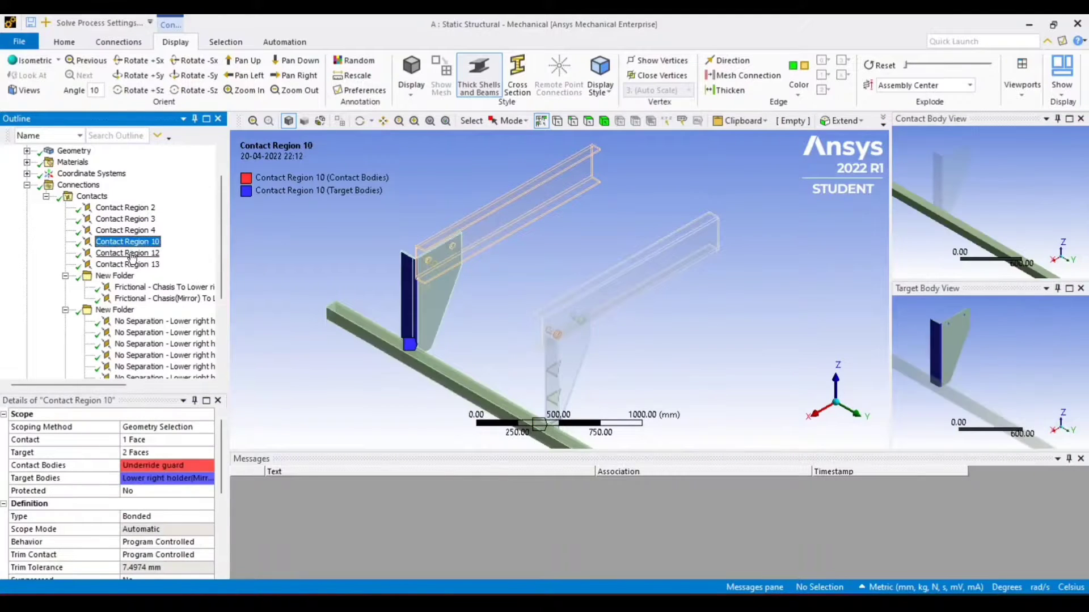
left_click(136, 254)
left_click(135, 265)
left_click(134, 208)
left_click(136, 221, "ctrl")
left_click(135, 253, "ctrl")
left_click(135, 265, "ctrl")
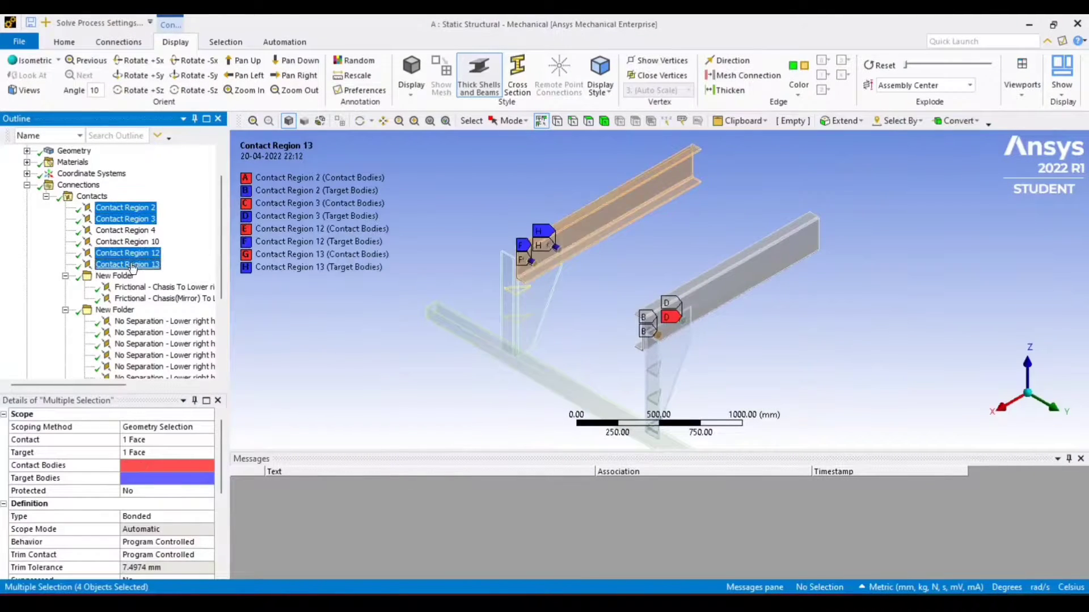
right_click(135, 264)
left_click(170, 482)
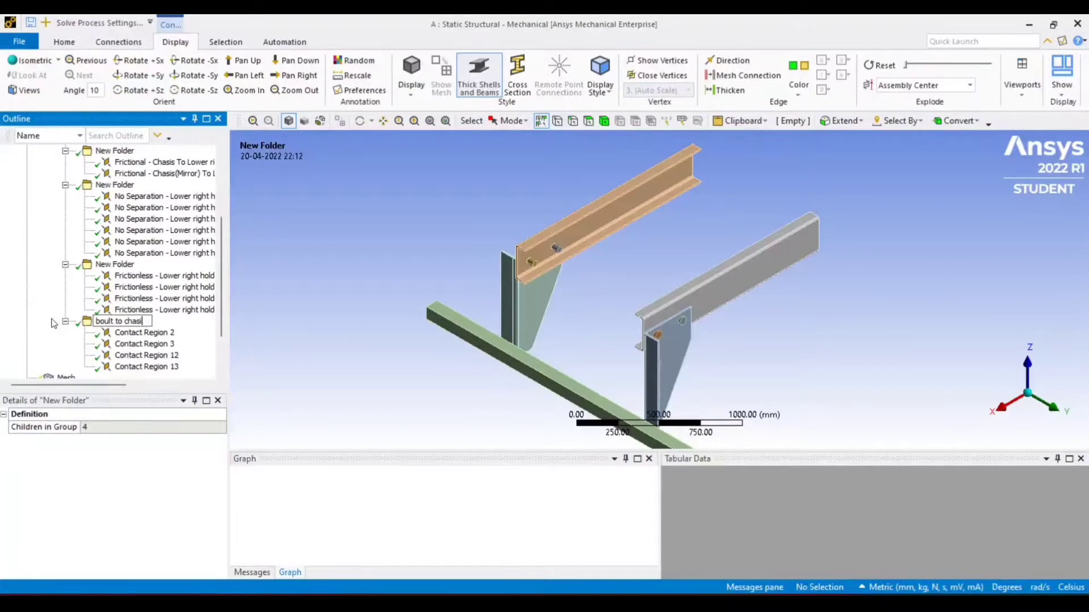
type("boult to chasis")
key("Return")
Generate the mesh for the whole model
scroll(85, 253, "up", 4)
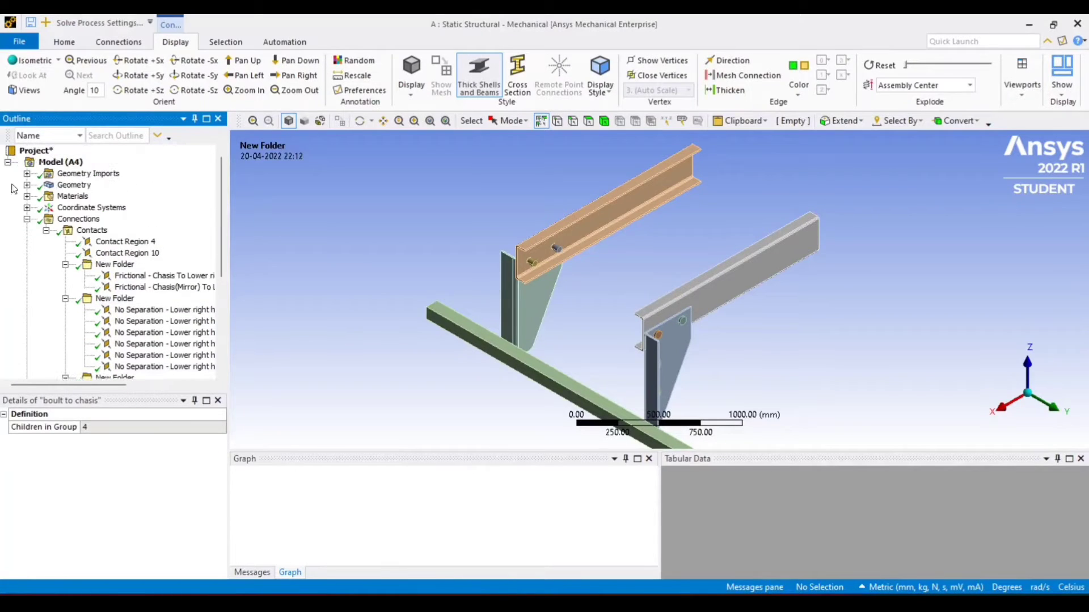
left_click(27, 184)
left_click(27, 184)
scroll(142, 247, "down", 2)
scroll(142, 246, "down", 3)
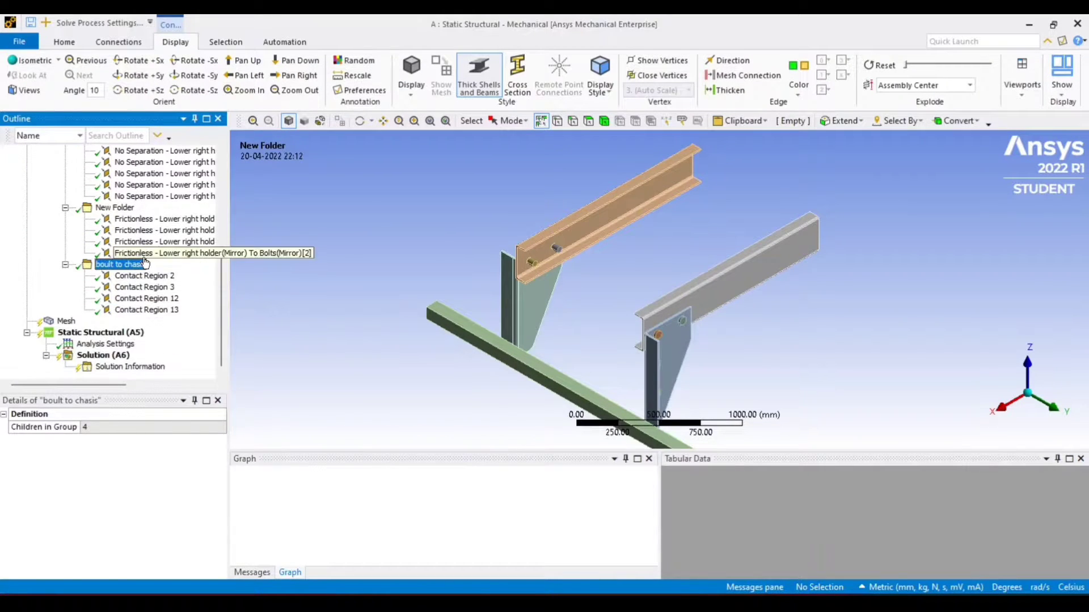
left_click(47, 322)
scroll(42, 236, "up", 3)
left_click(27, 150)
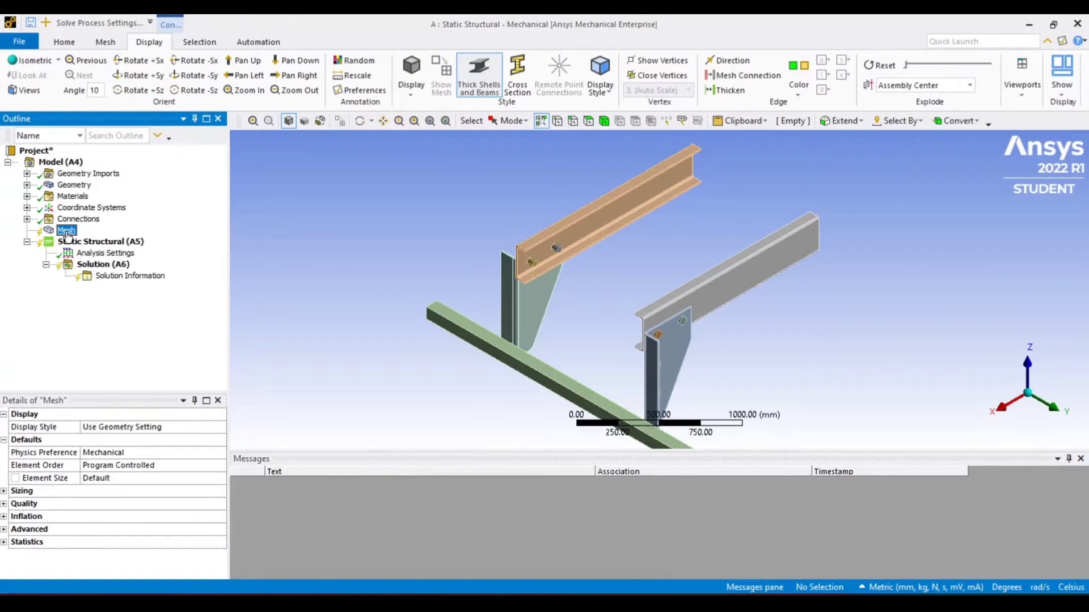
right_click(67, 233)
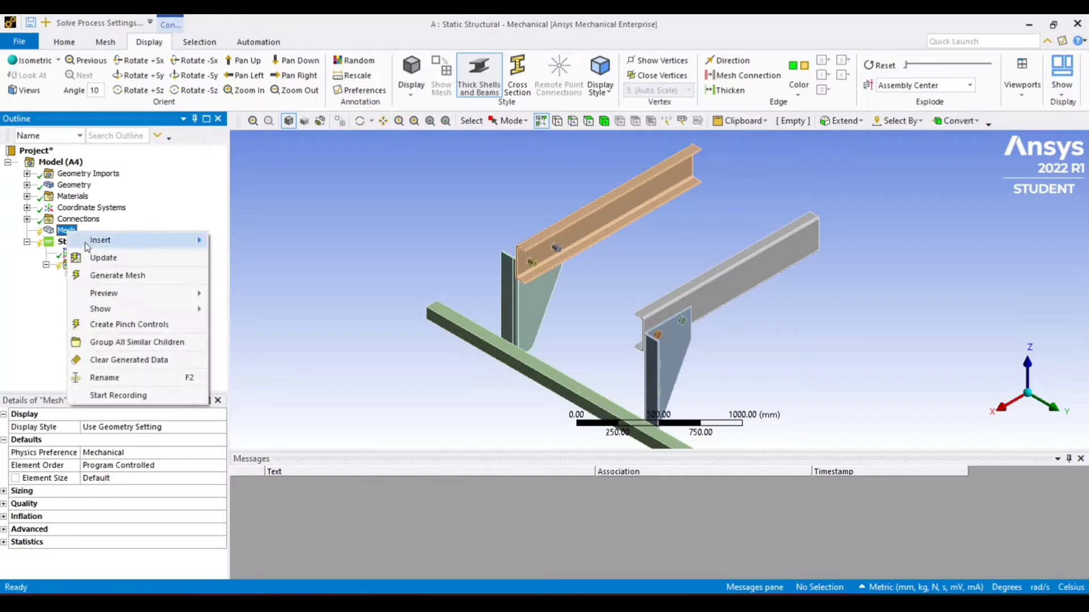
left_click(111, 276)
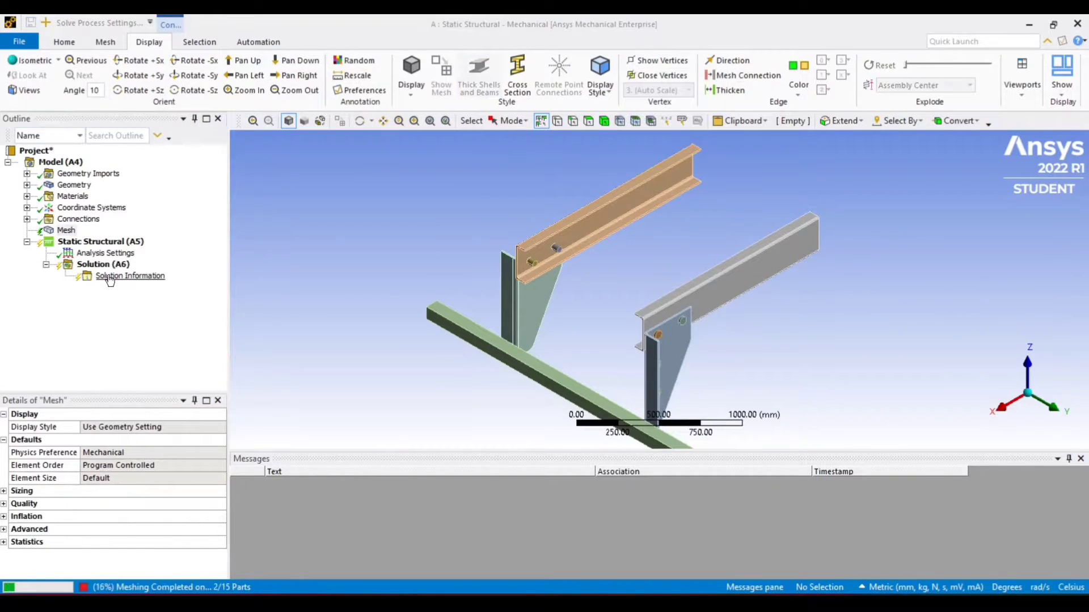
Inspect the generated mesh on the holders, bolts and guard from several angles
scroll(423, 250, "down", 5)
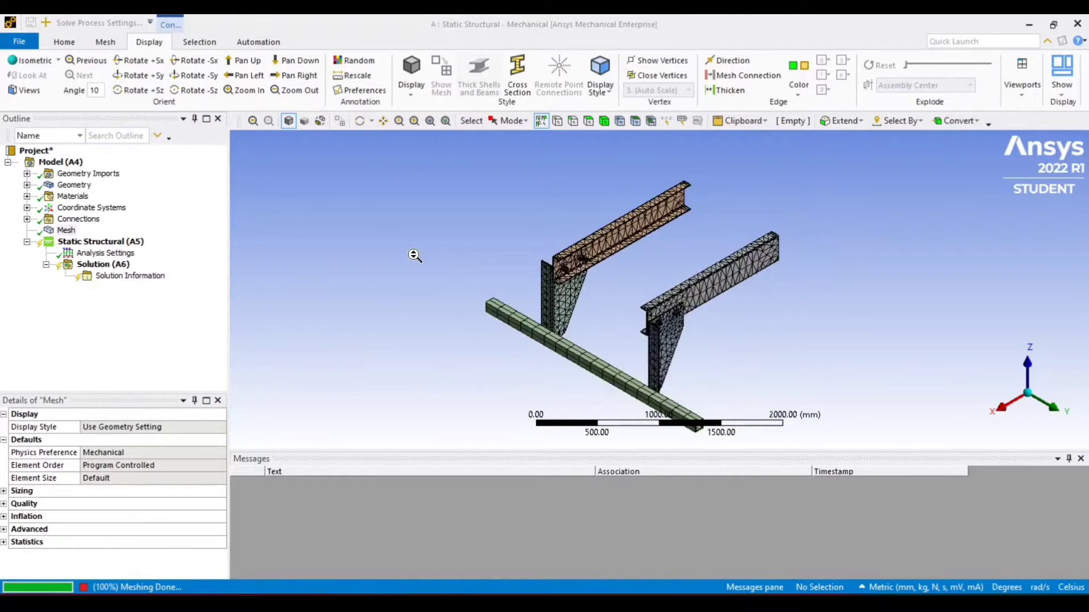
left_click(479, 74)
scroll(747, 298, "up", 5)
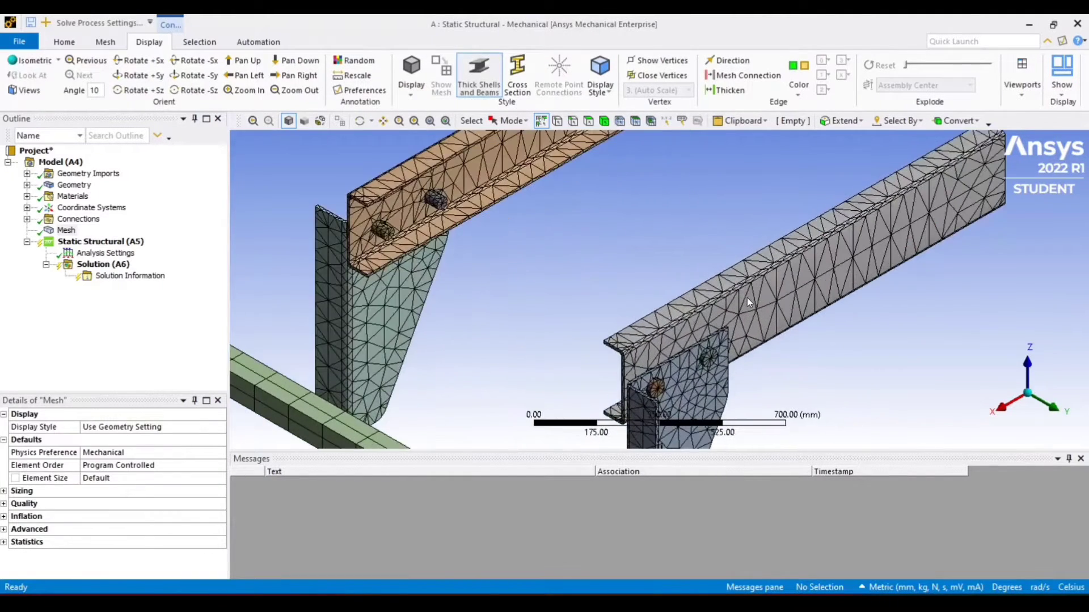
scroll(811, 343, "up", 2)
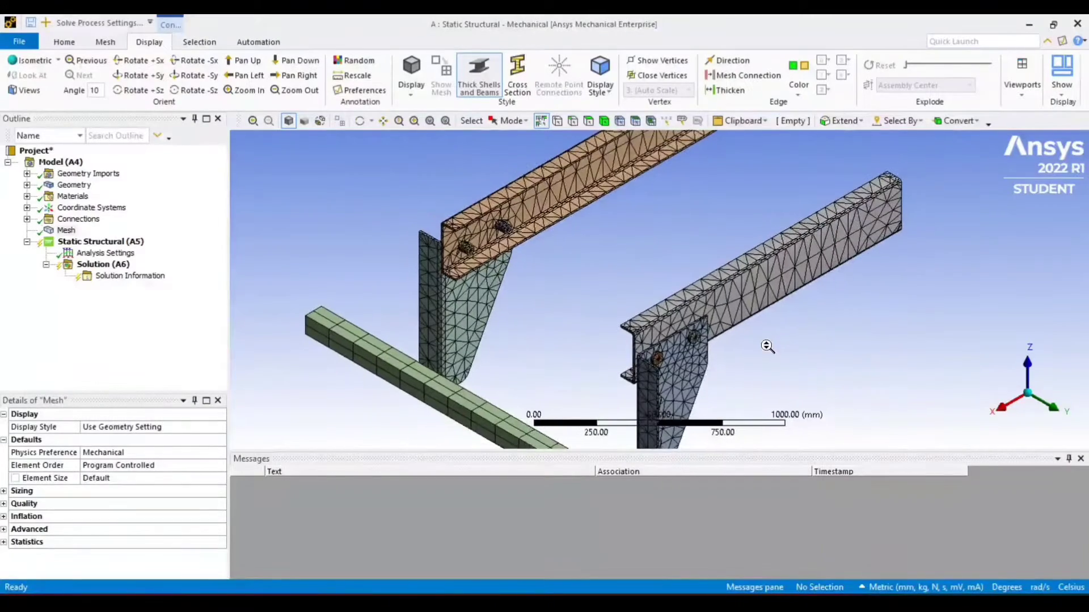
scroll(794, 322, "down", 1)
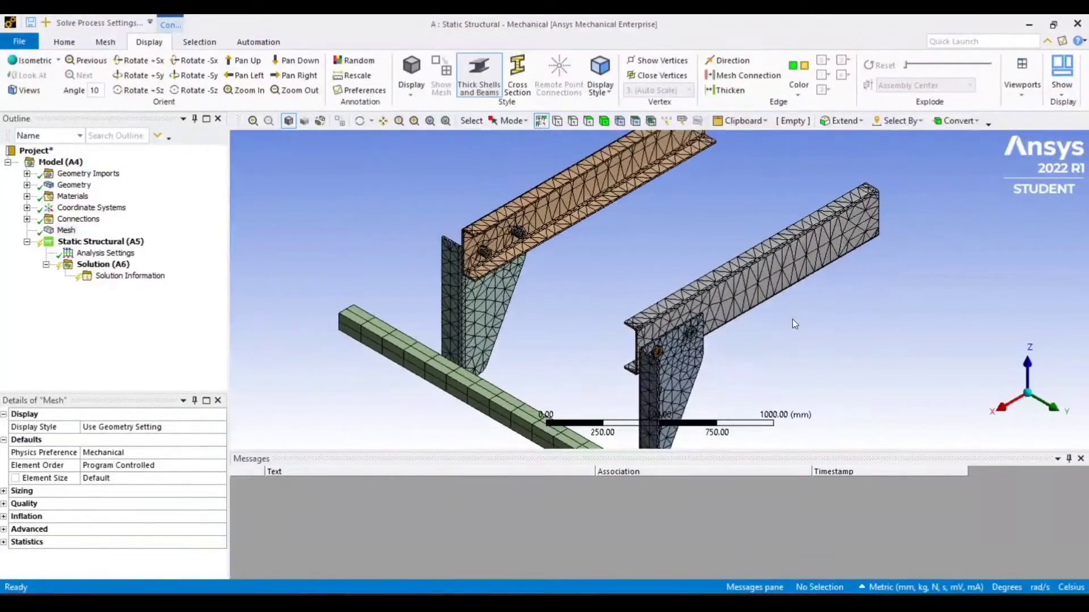
middle_click_drag(791, 319, 352, 414)
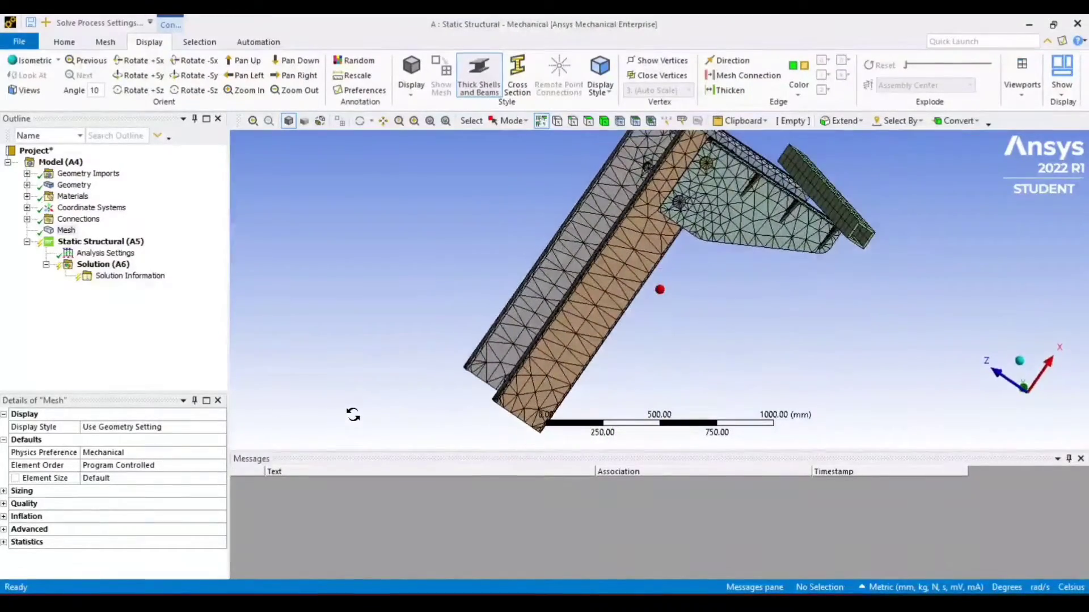
scroll(681, 210, "up", 5)
middle_click_drag(735, 166, 802, 213)
scroll(792, 271, "down", 5)
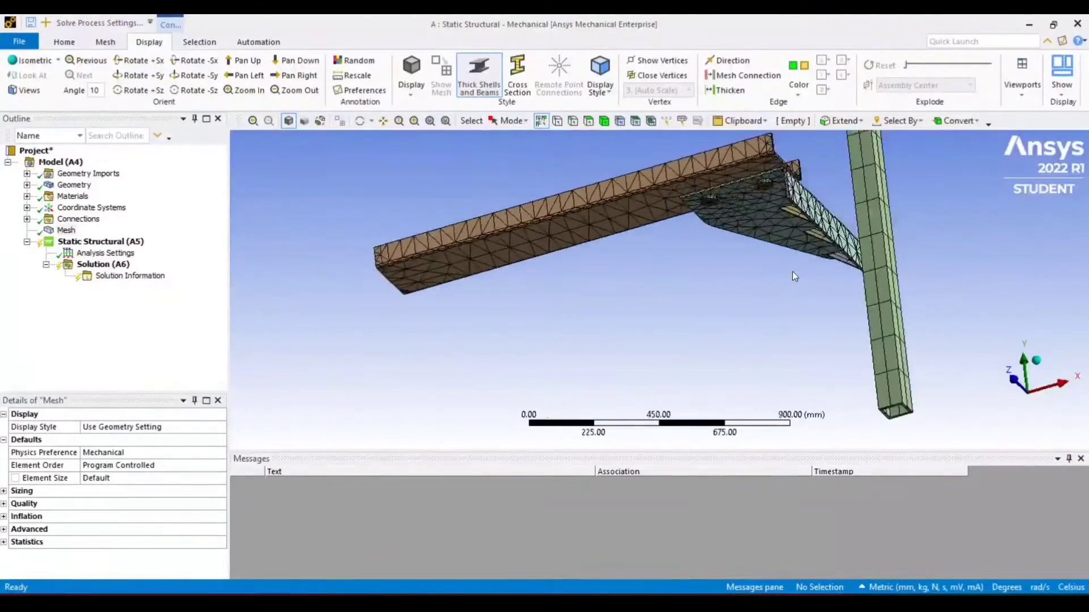
scroll(681, 282, "down", 2)
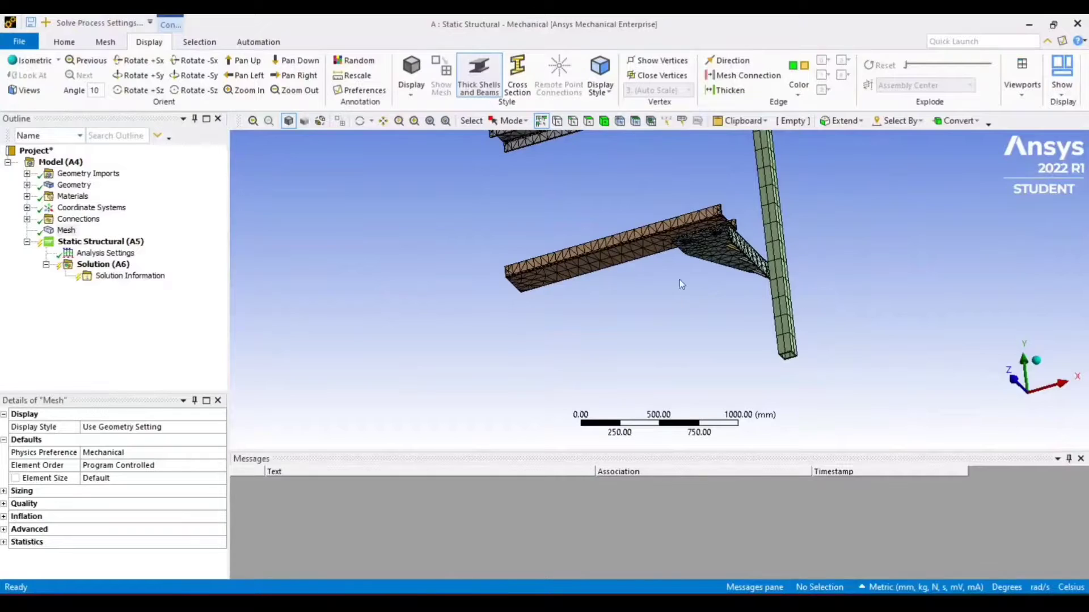
left_click(1037, 362)
scroll(543, 308, "up", 3)
scroll(542, 307, "down", 5)
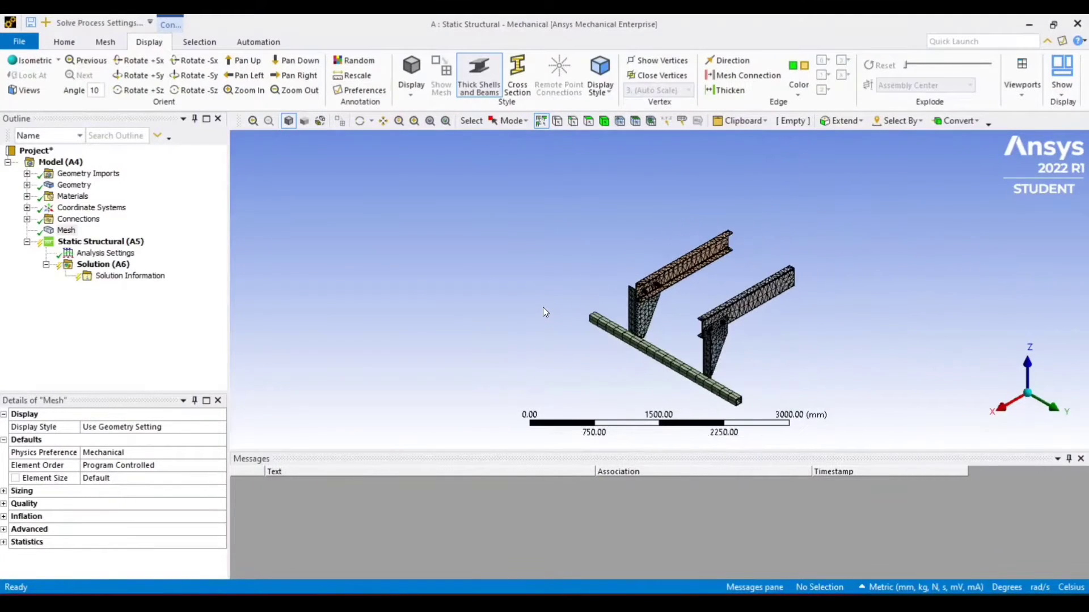
Insert a mesh method scoped to all bodies and set it to MultiZone
right_click(66, 232)
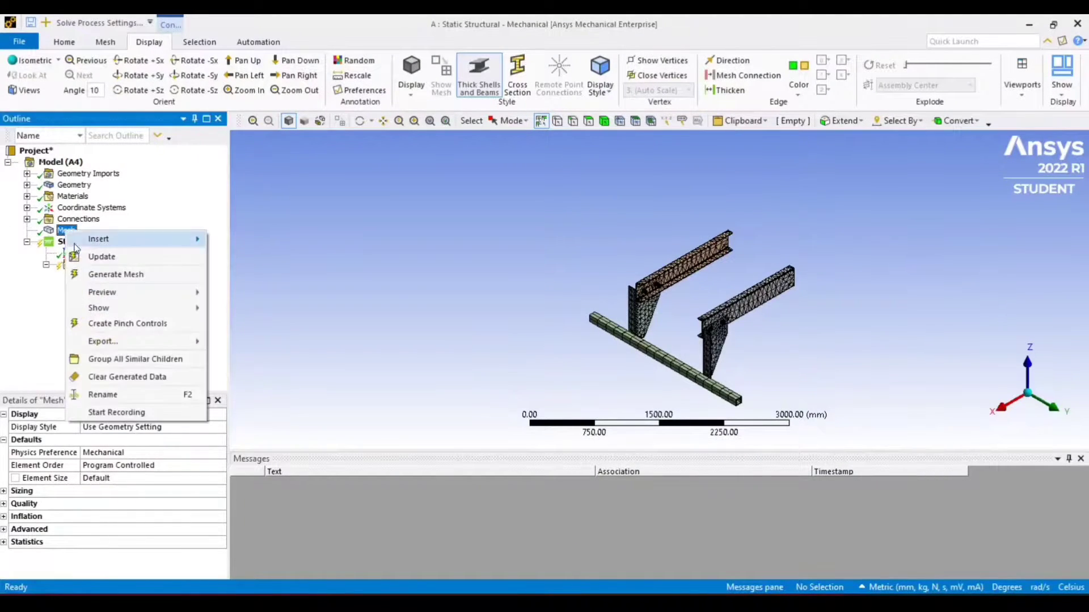
mouse_move(169, 241)
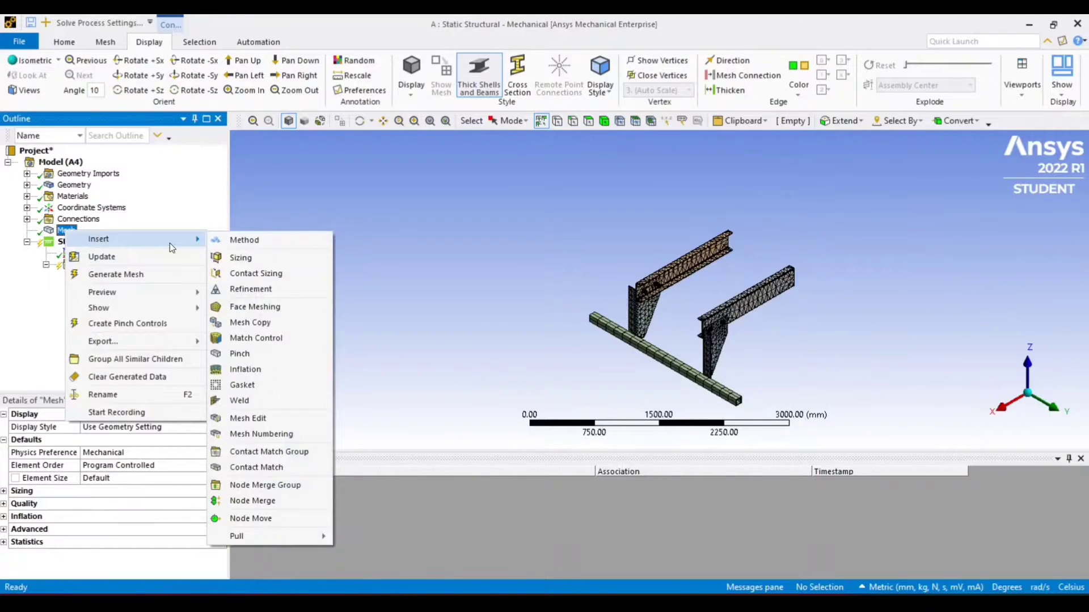
left_click(253, 239)
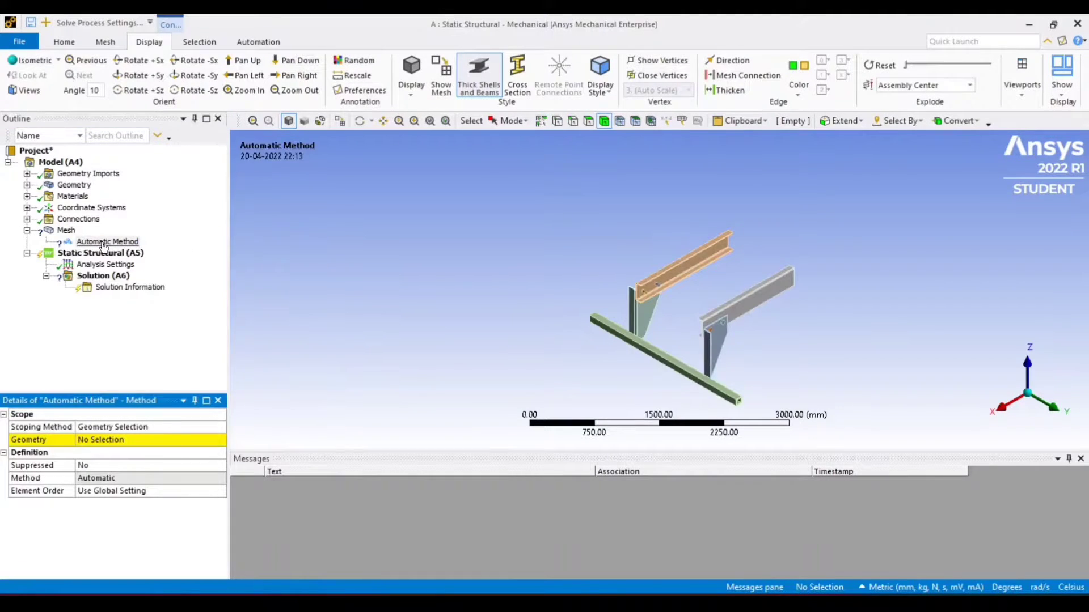
left_click(66, 230)
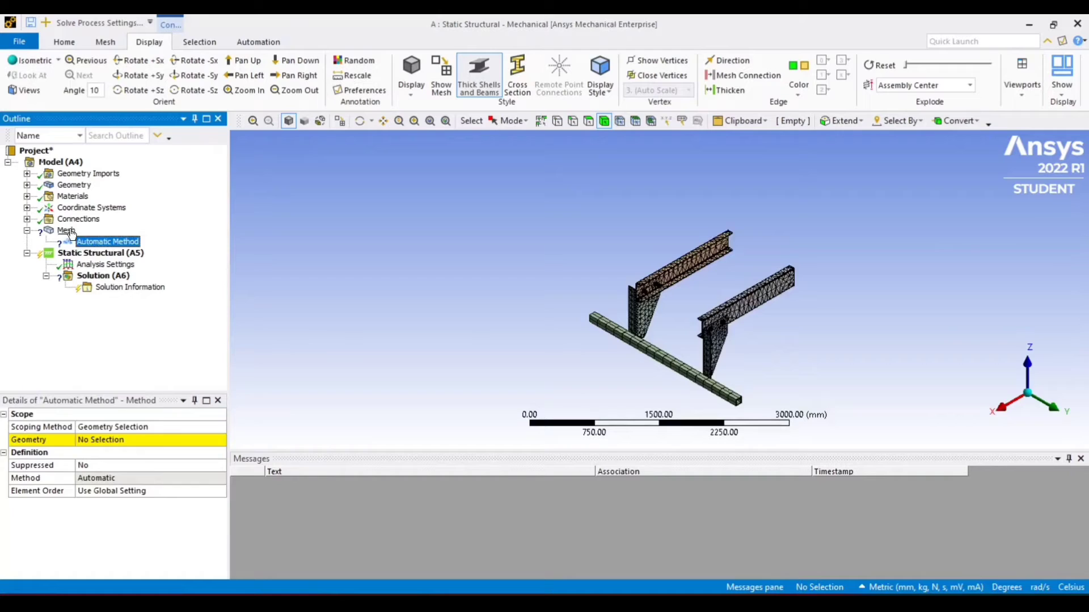
left_click(108, 241)
left_click(508, 120)
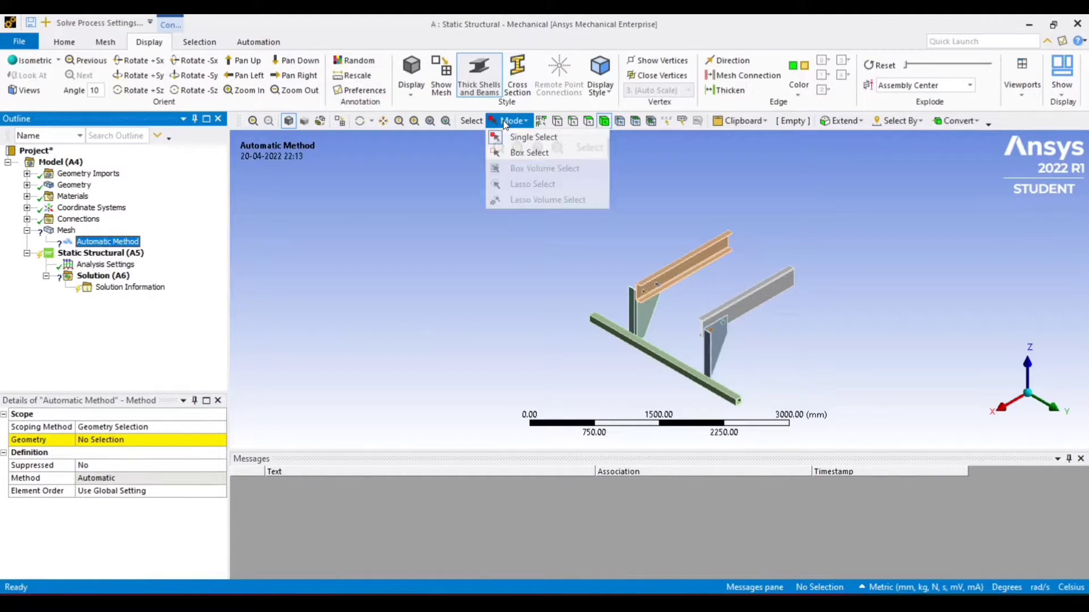
left_click(514, 153)
left_click_drag(547, 177, 844, 427)
left_click(105, 440)
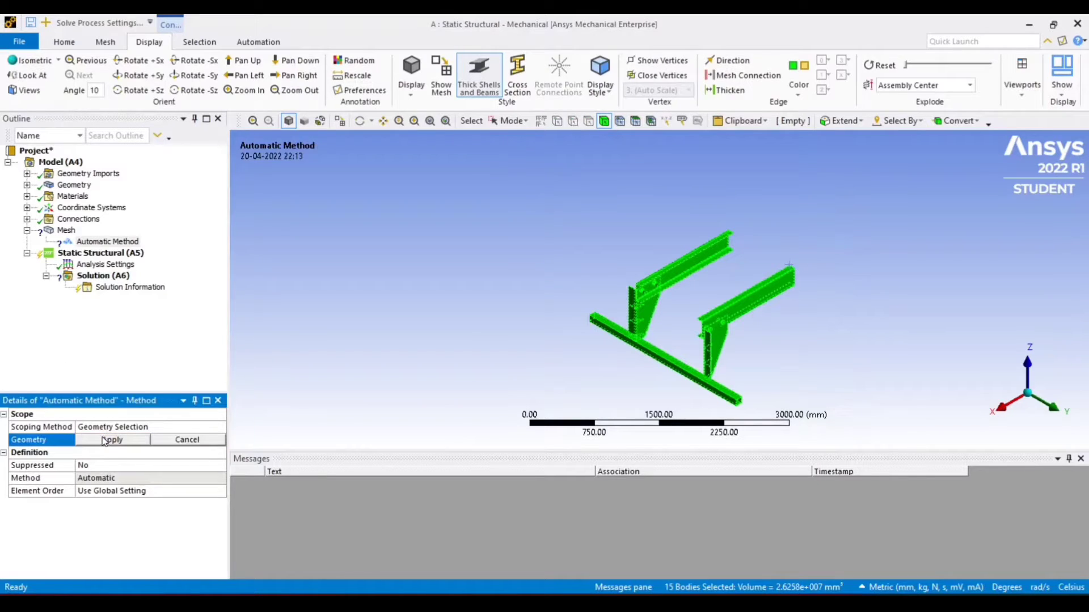
left_click(103, 440)
left_click(219, 479)
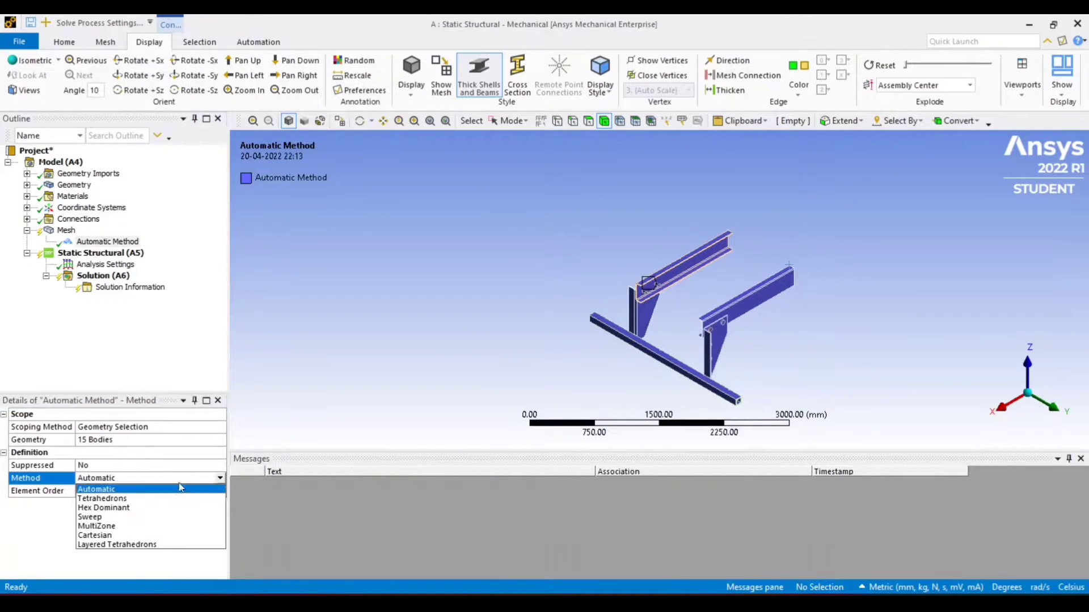
left_click(149, 527)
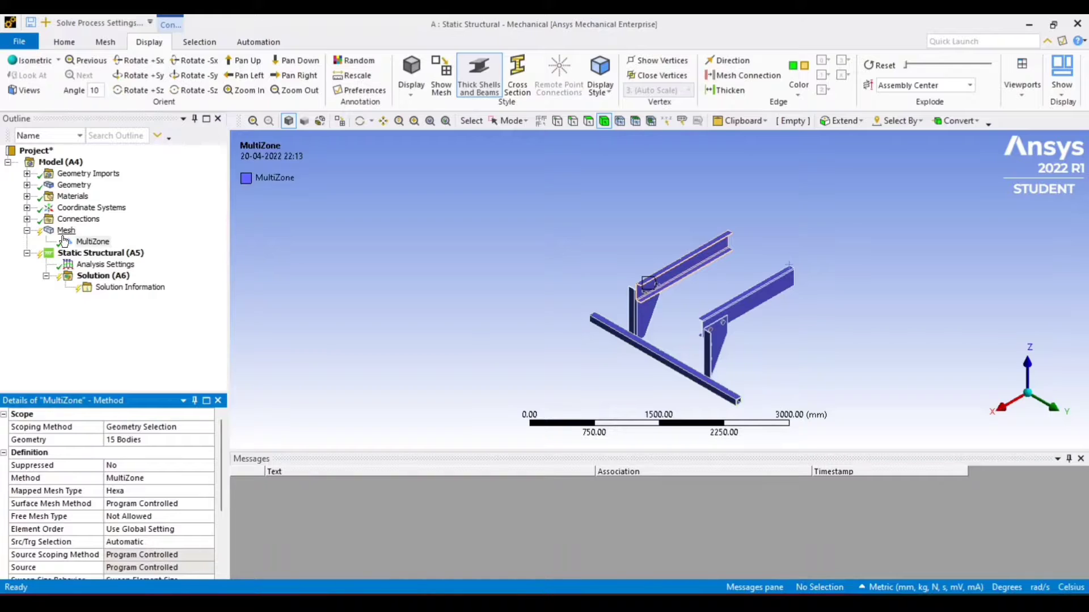
Update the mesh with the MultiZone method and inspect the result around the bolts
scroll(559, 272, "up", 5)
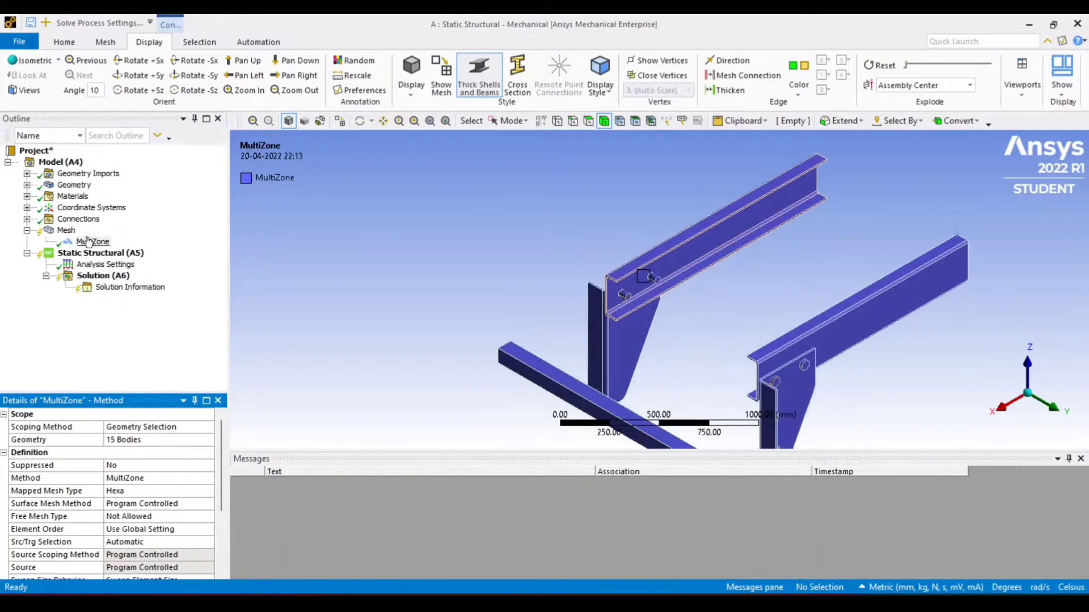
left_click(68, 230)
right_click(69, 231)
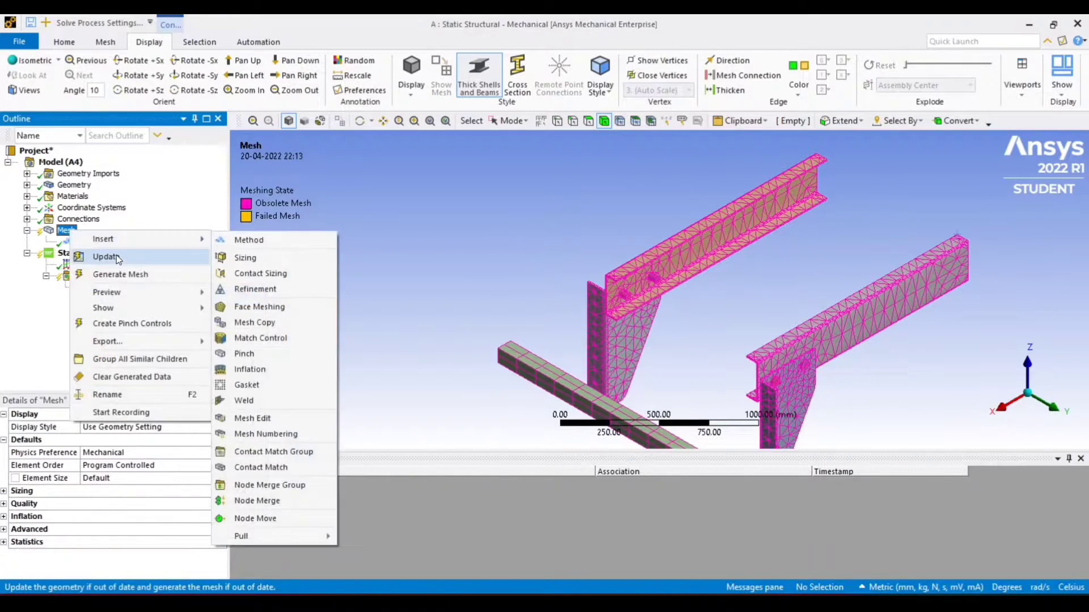
left_click(118, 256)
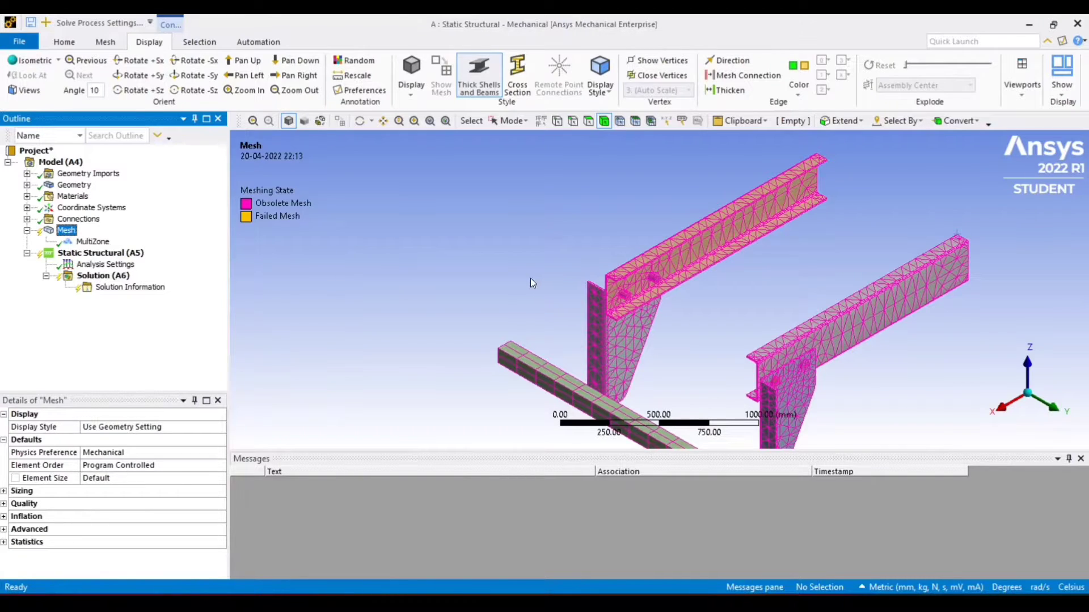
scroll(530, 282, "up", 2)
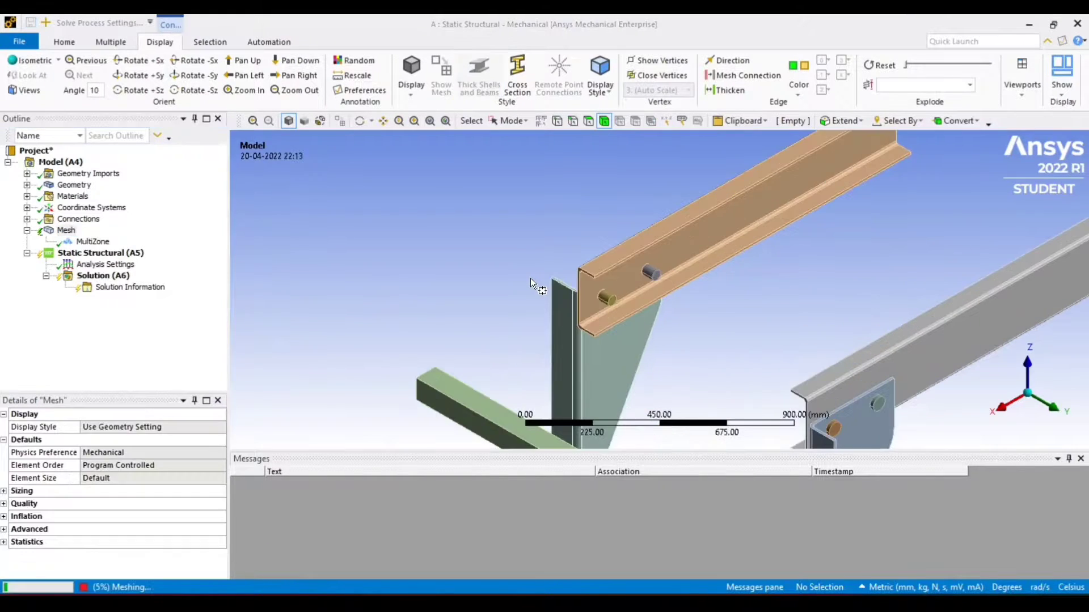
scroll(482, 280, "down", 4)
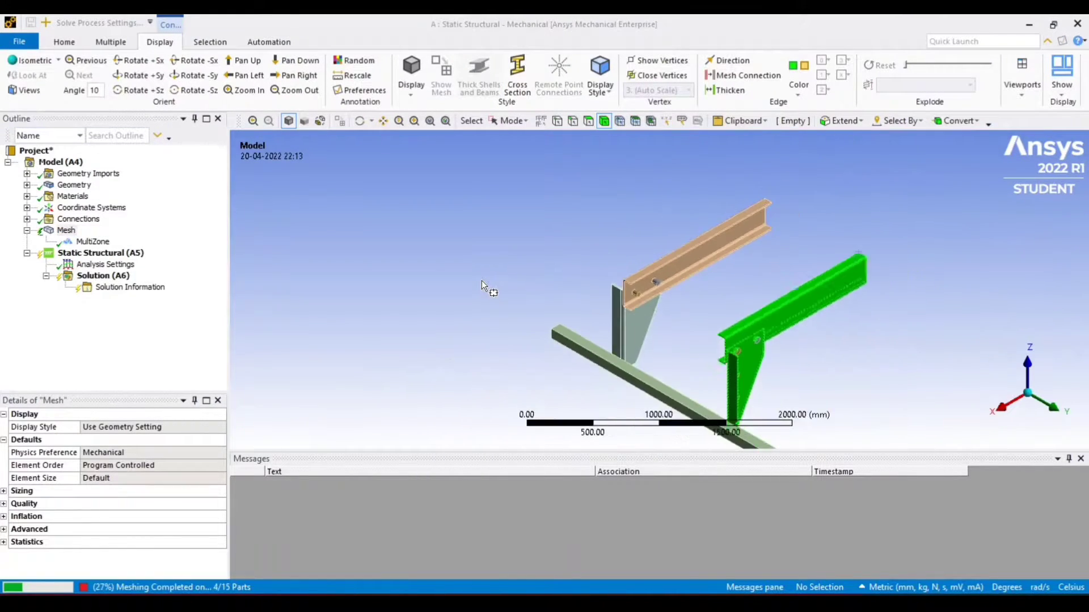
middle_click_drag(896, 361, 749, 326, "ctrl")
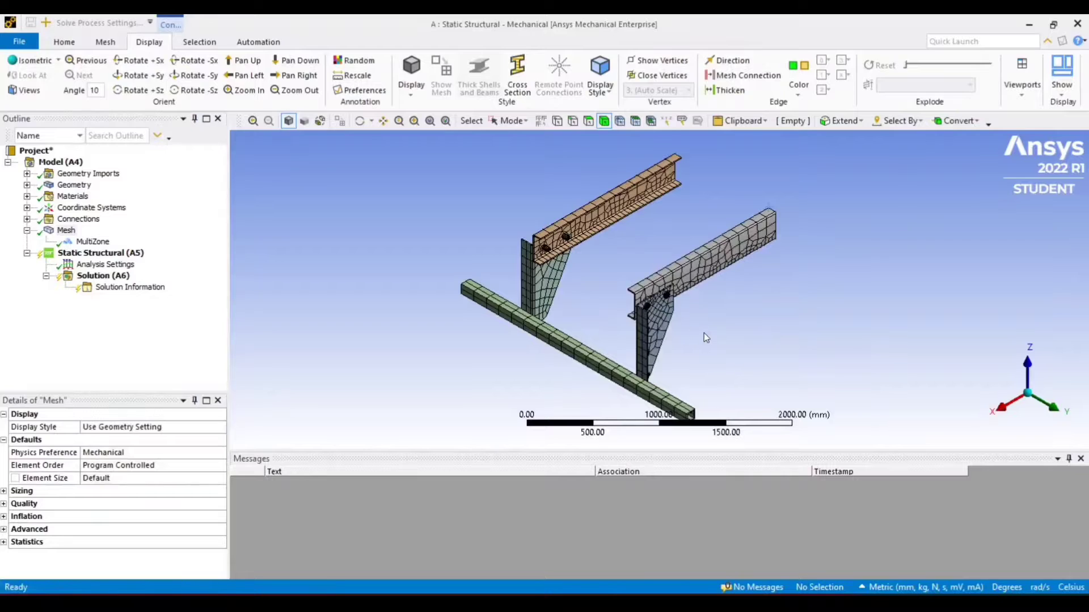
scroll(703, 332, "up", 10)
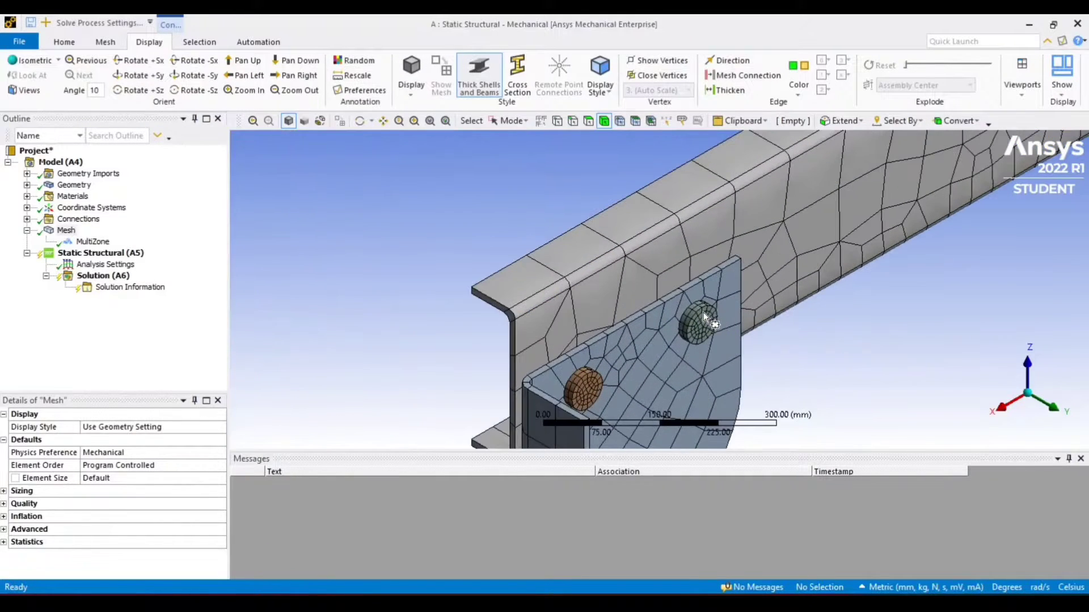
scroll(703, 313, "down", 10)
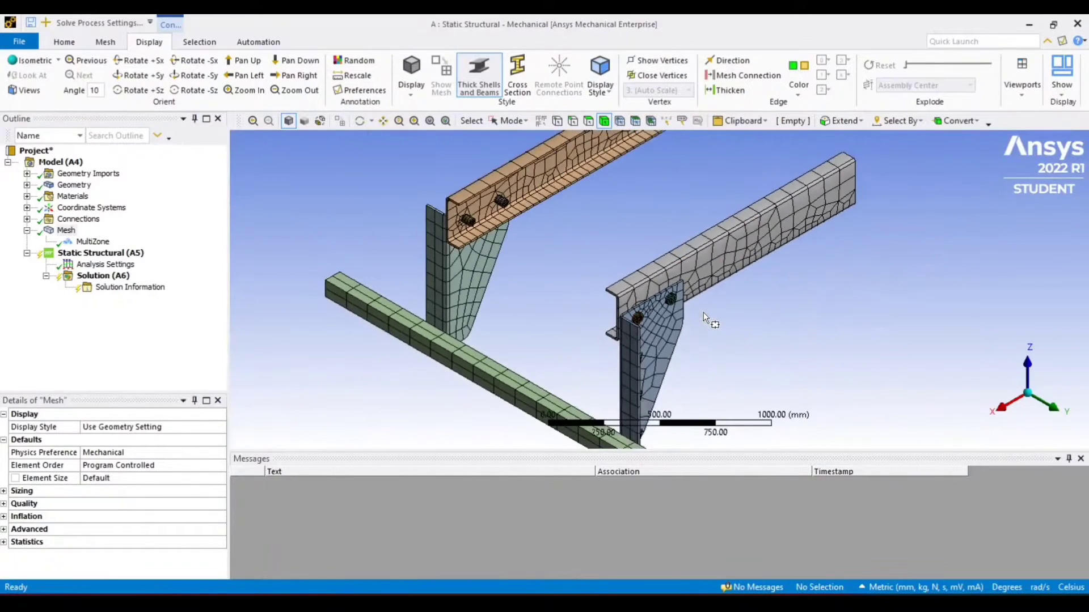
scroll(703, 317, "down", 2)
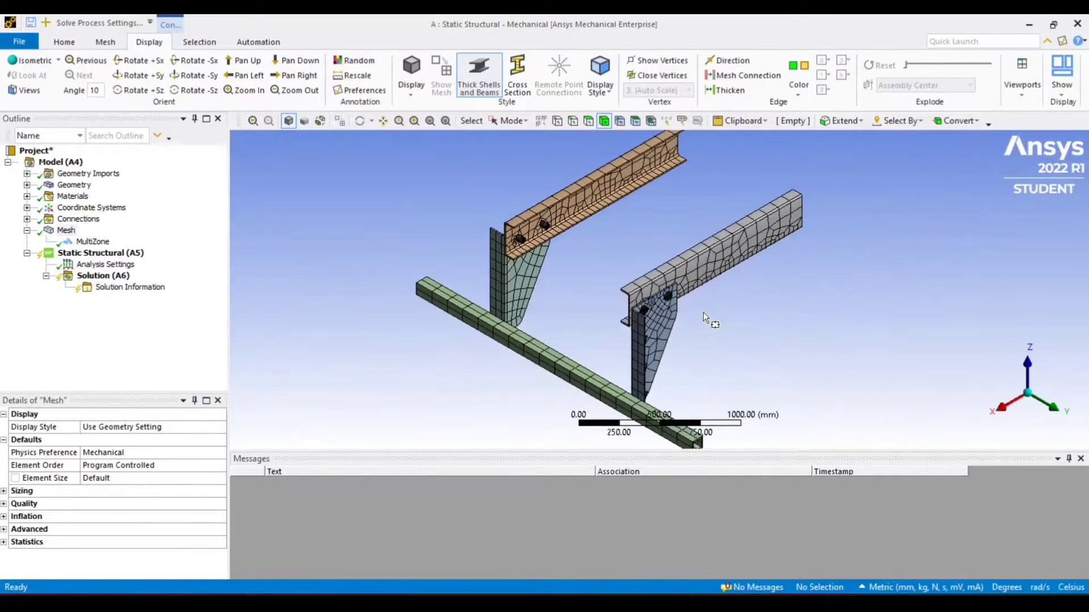
Insert a Sizing control under the mesh
right_click(67, 231)
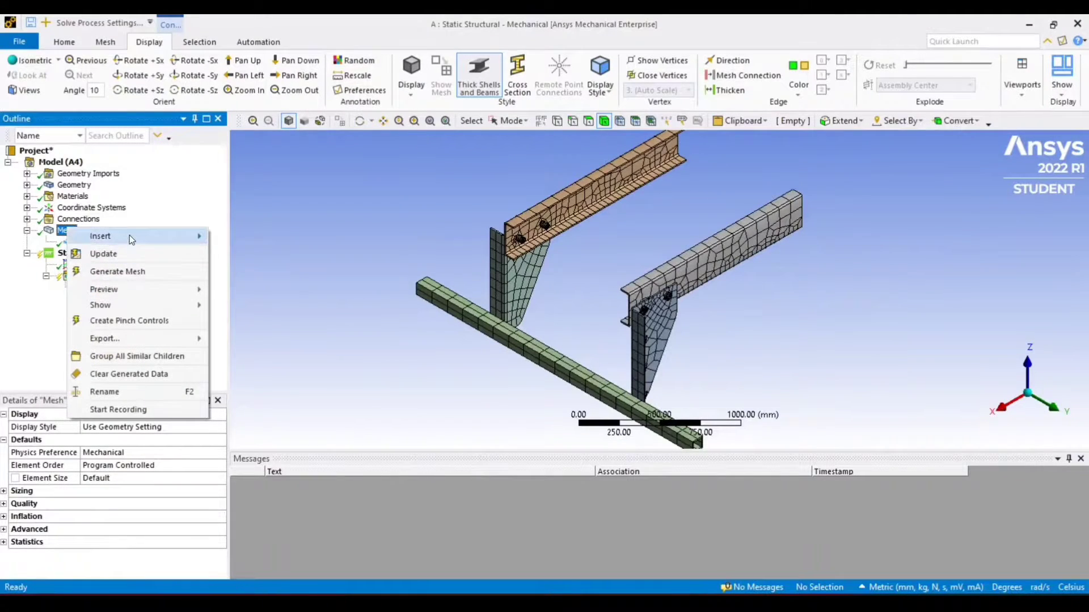
mouse_move(130, 236)
left_click(254, 253)
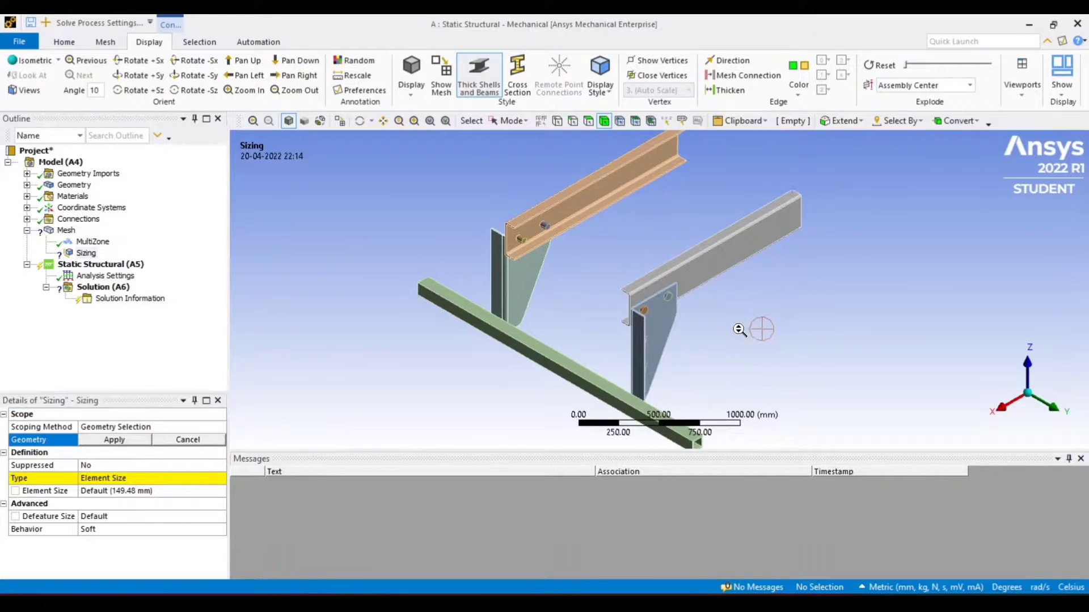
Scope the Sizing control to the six bolt bodies and set its element size to 5 mm
middle_click_drag(736, 329, 665, 306)
scroll(644, 306, "up", 2)
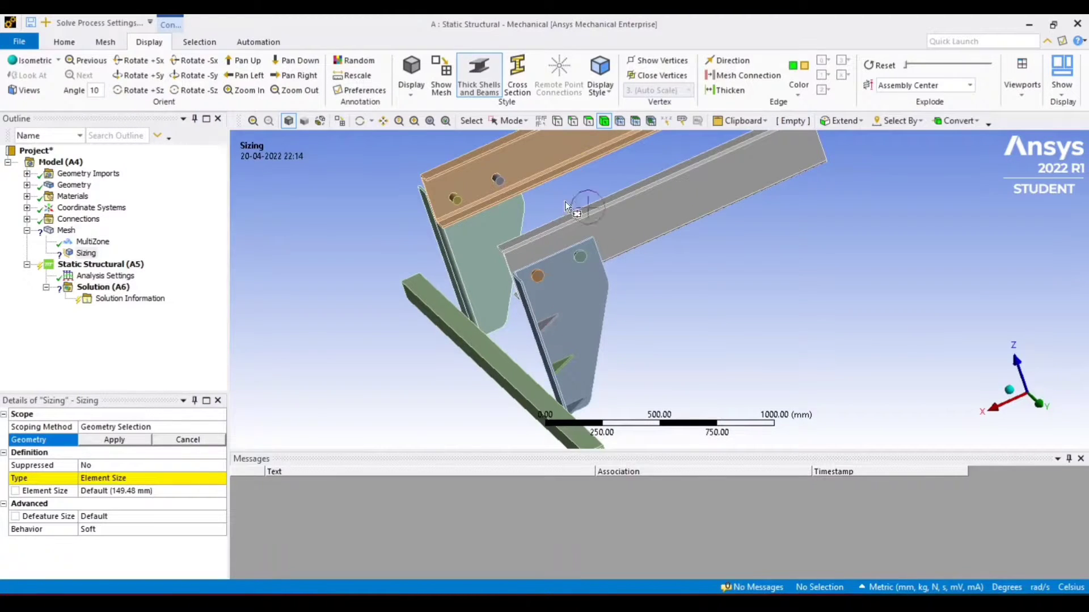
left_click(492, 122)
left_click(532, 137)
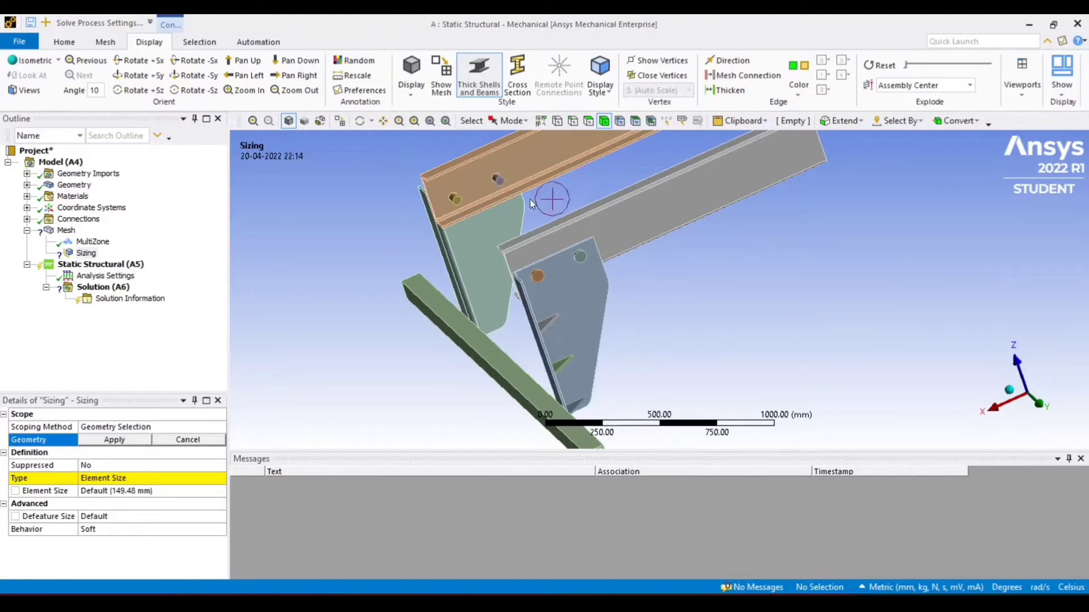
left_click(549, 321)
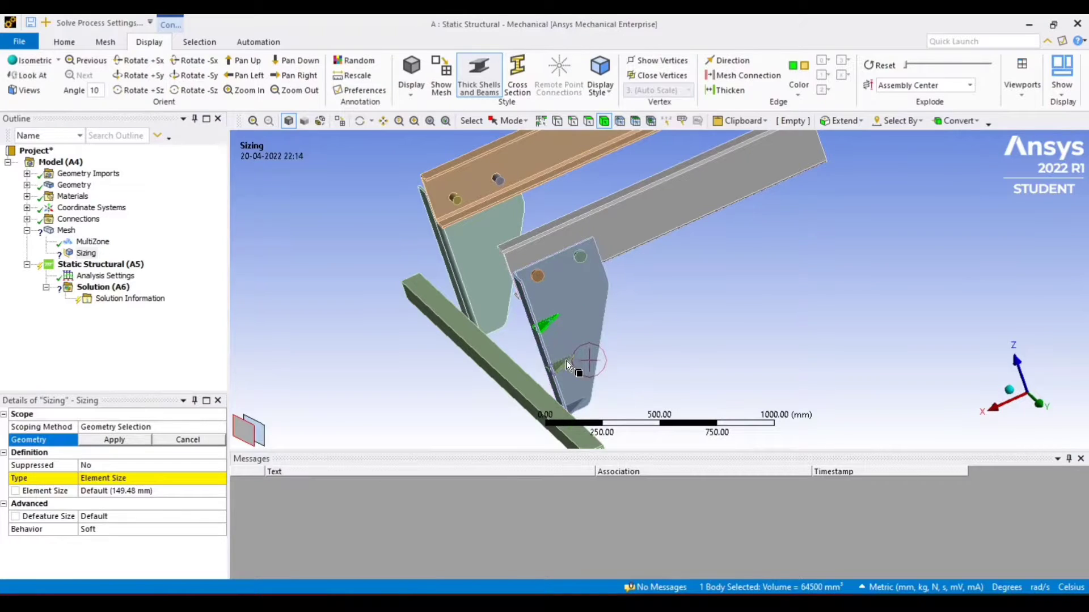
left_click(566, 360, "ctrl")
left_click(577, 402, "ctrl")
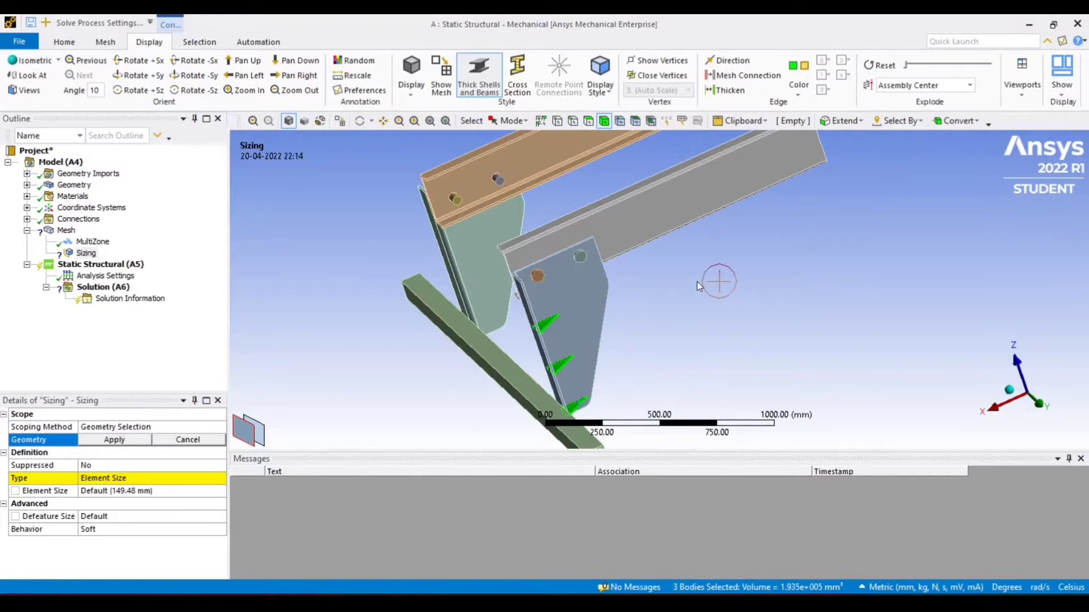
middle_click_drag(689, 284, 771, 269)
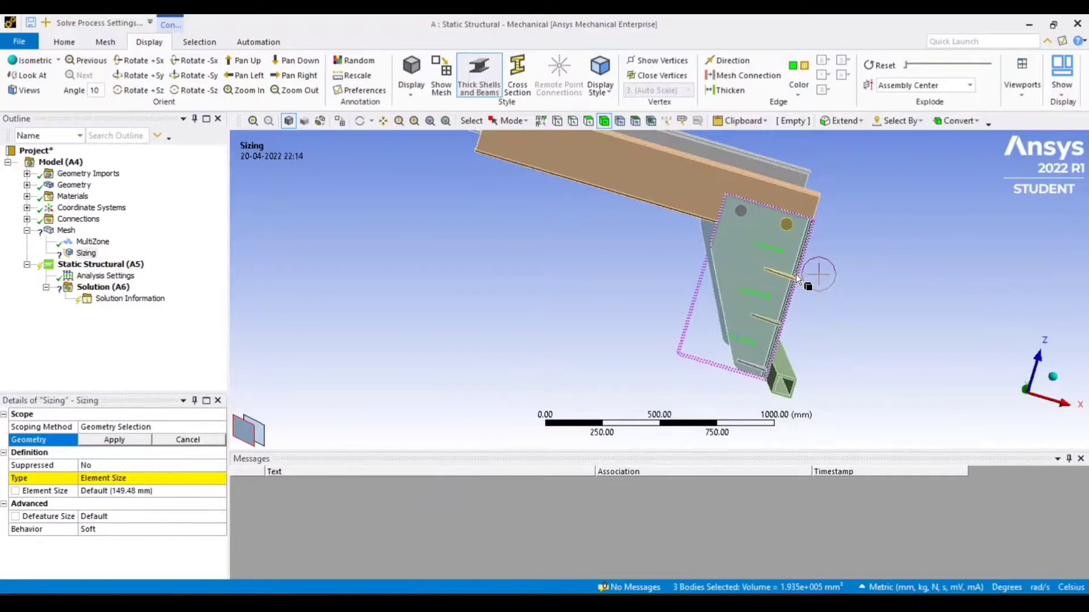
left_click(788, 276, "ctrl")
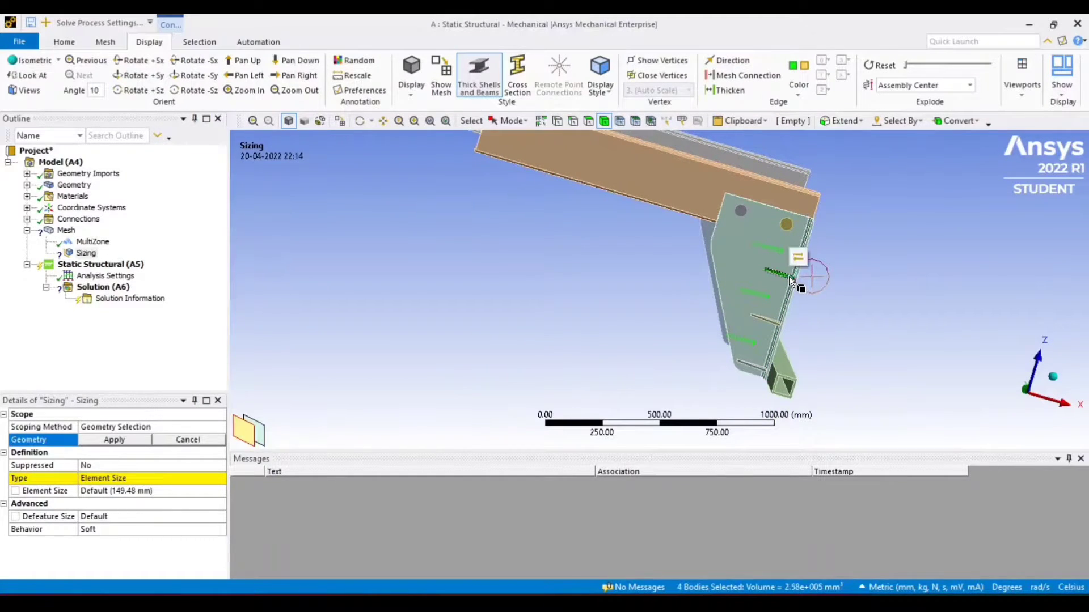
left_click(771, 318, "ctrl")
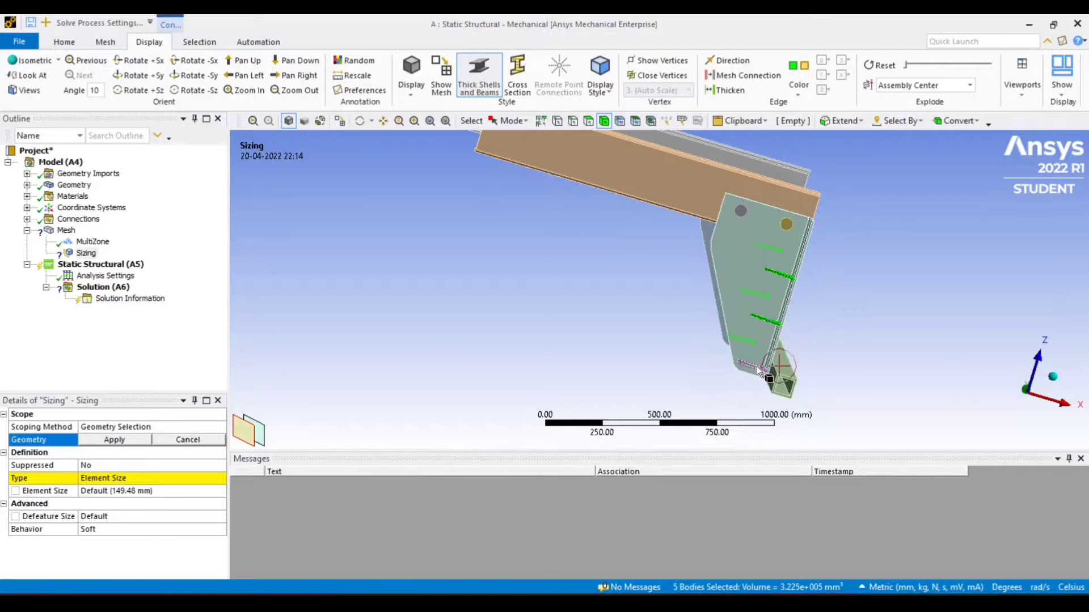
left_click(757, 366, "ctrl")
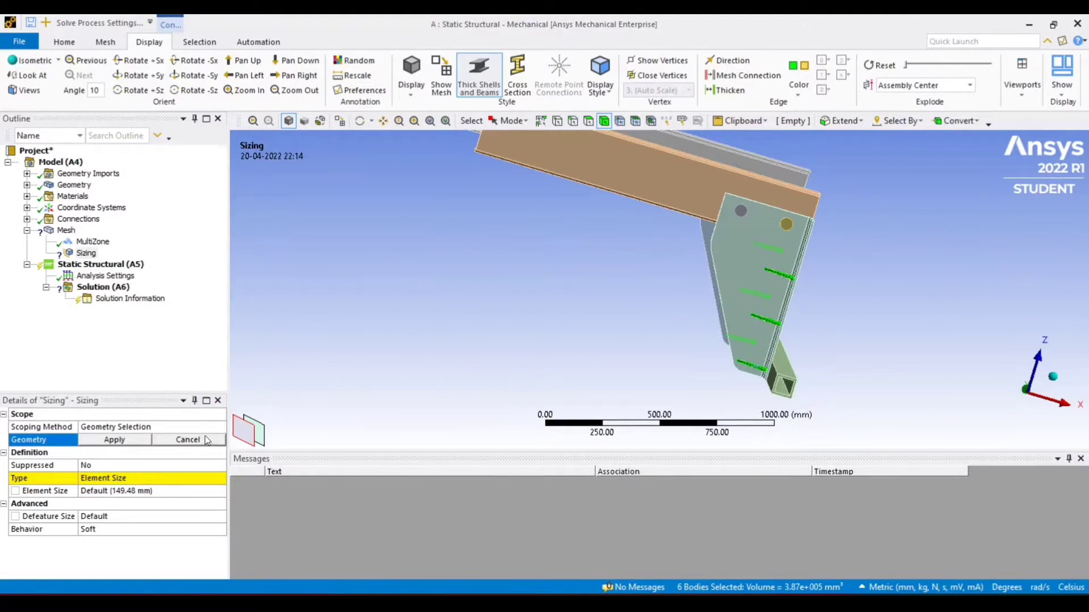
left_click(115, 440)
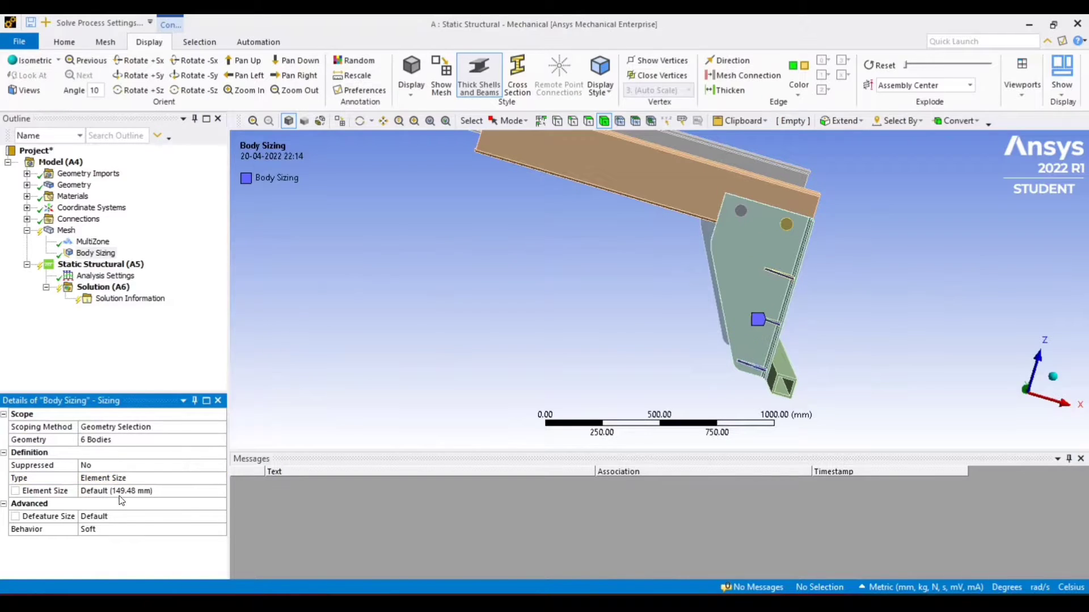
left_click(152, 492)
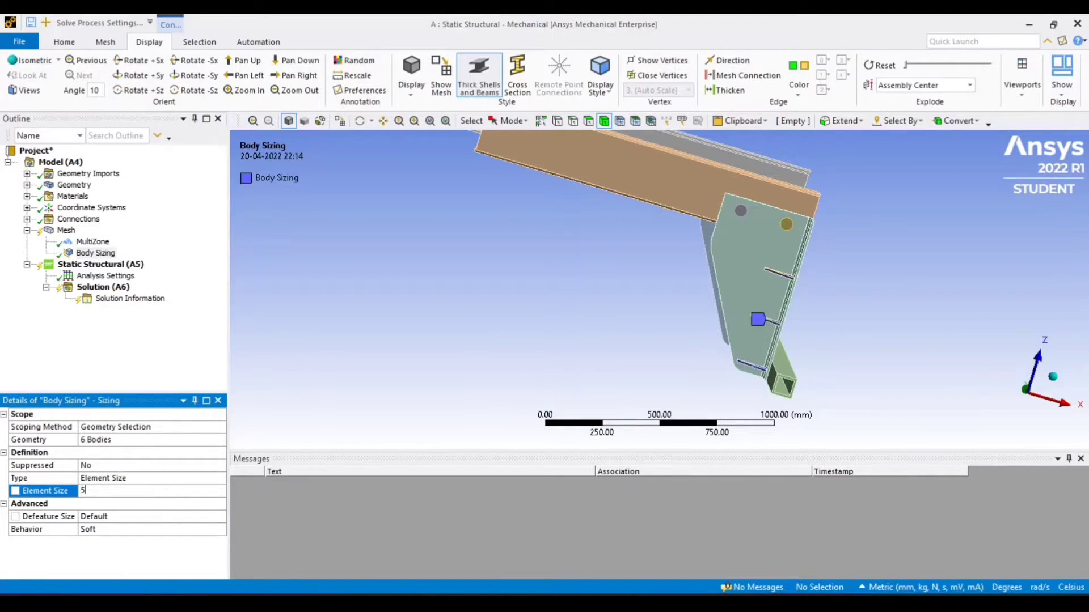
key("Return")
Set the global mesh element size to 20 mm
left_click(68, 231)
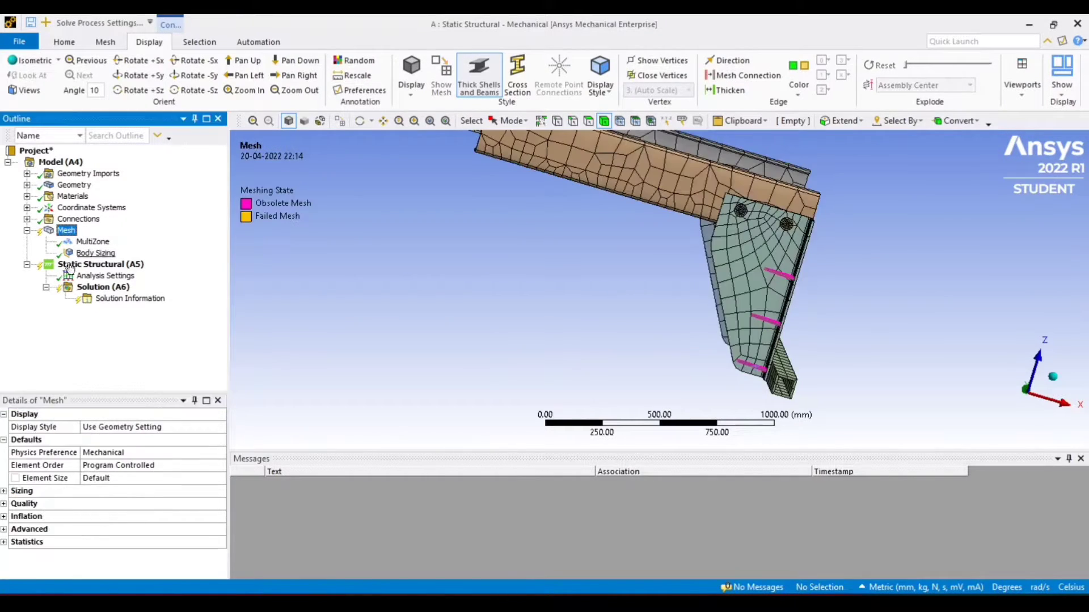
left_click(100, 479)
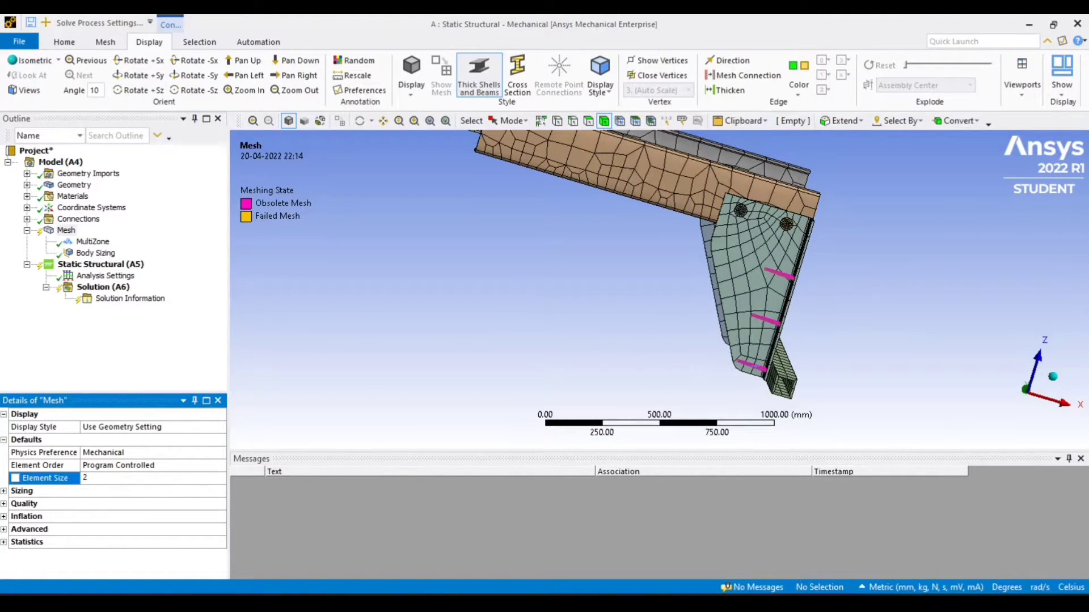
key("Return")
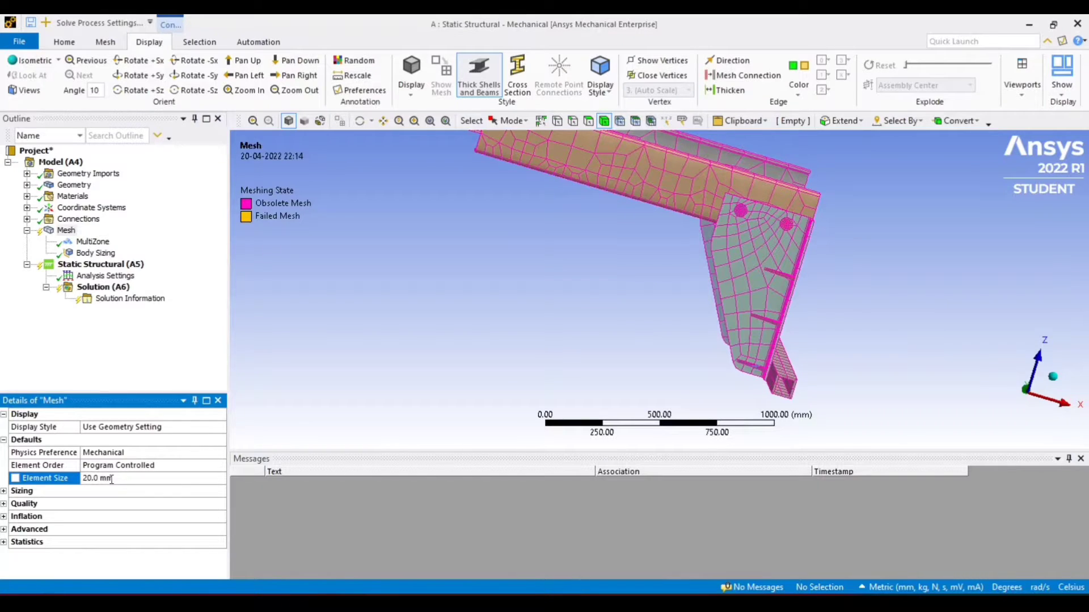
Update the mesh with the new sizing settings
left_click(1058, 379)
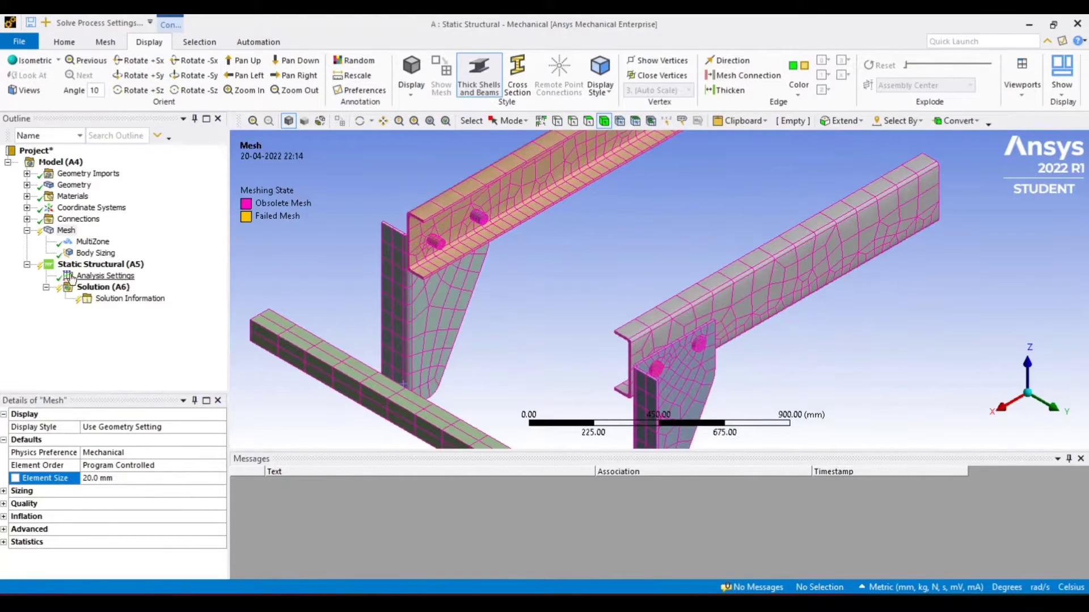
scroll(414, 333, "down", 5)
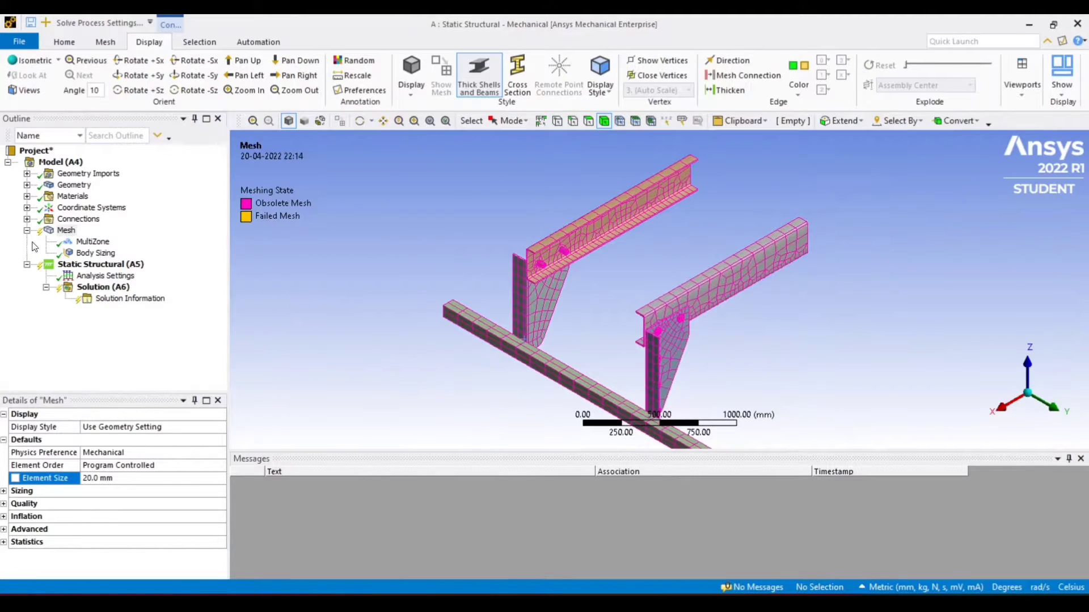
left_click(63, 230)
right_click(64, 230)
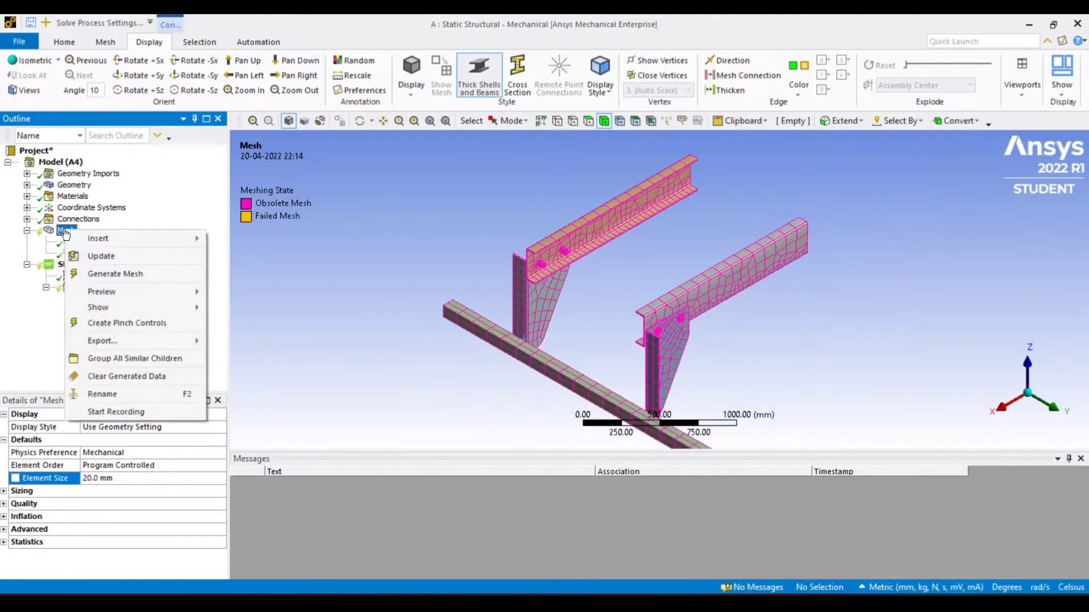
left_click(99, 257)
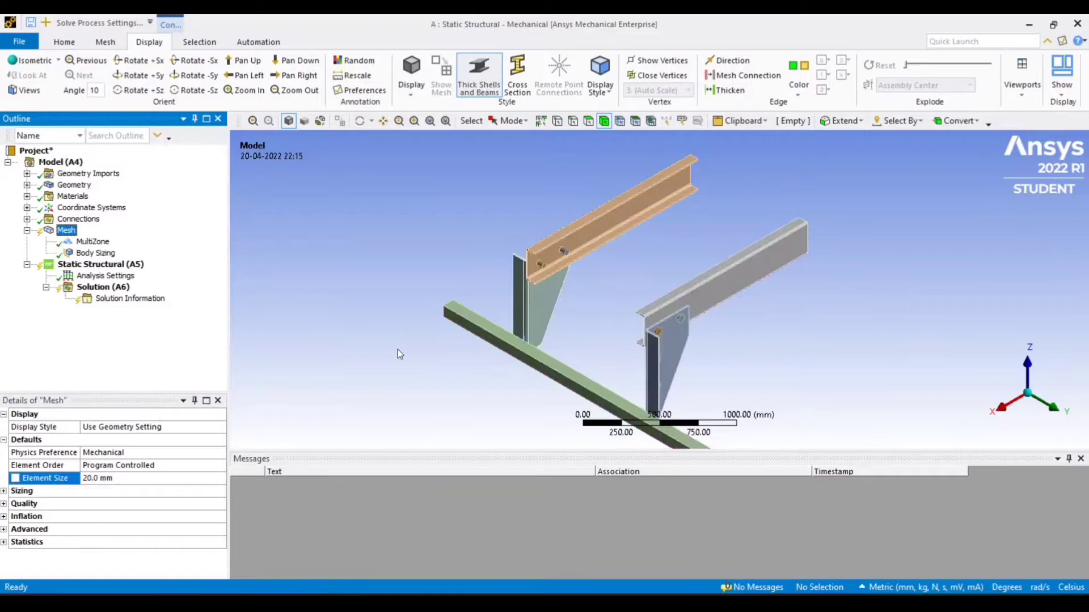
scroll(407, 355, "up", 5)
scroll(408, 356, "down", 5)
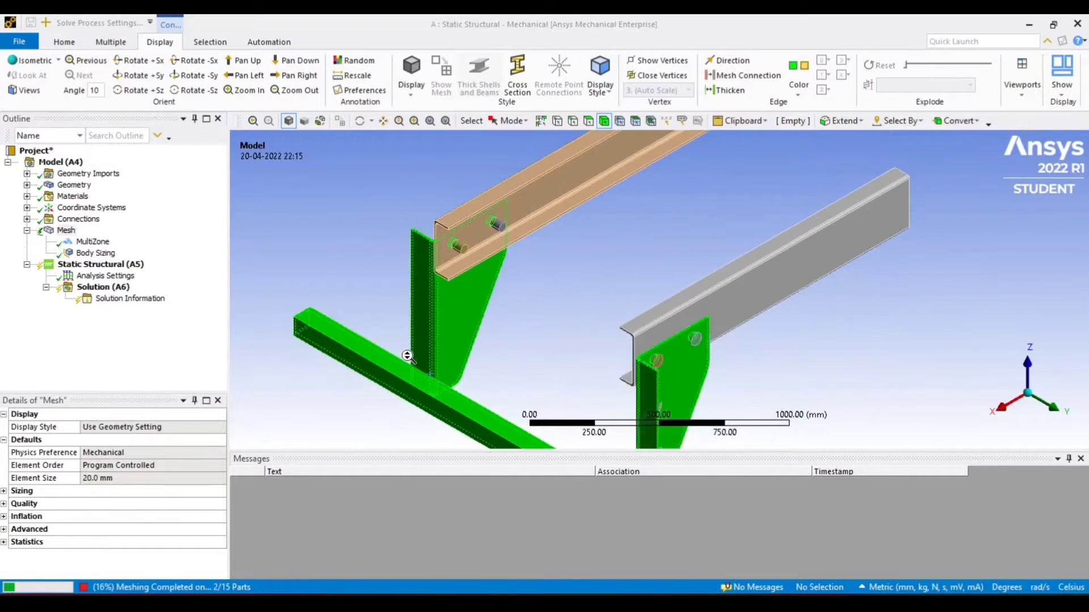
Inspect the refined mesh on the guard, holders and beams from several angles
middle_click_drag(408, 356, 344, 316, "ctrl")
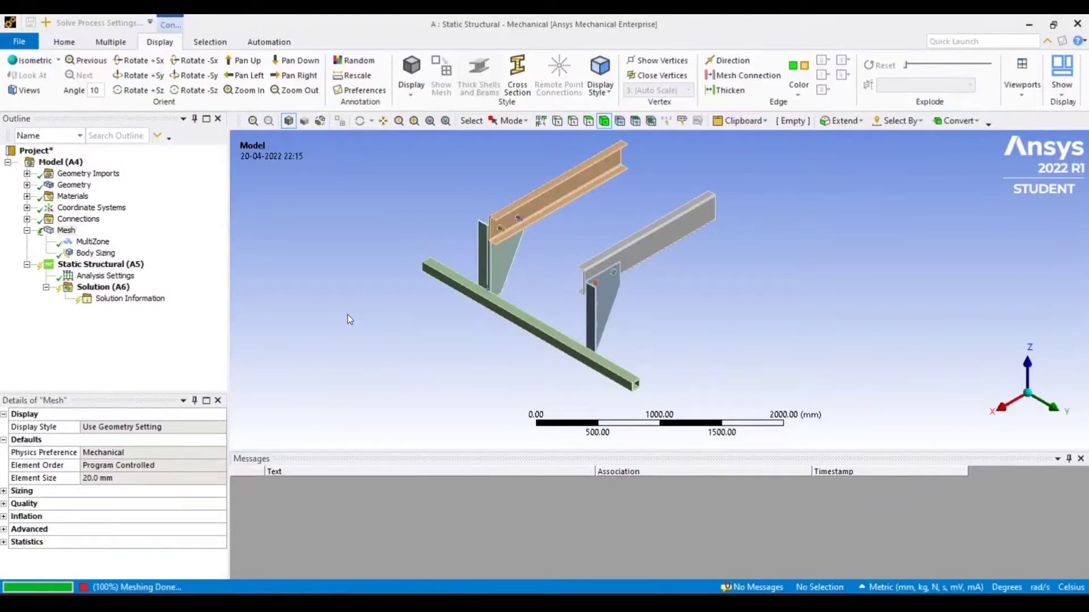
scroll(348, 315, "up", 7)
scroll(856, 318, "up", 3)
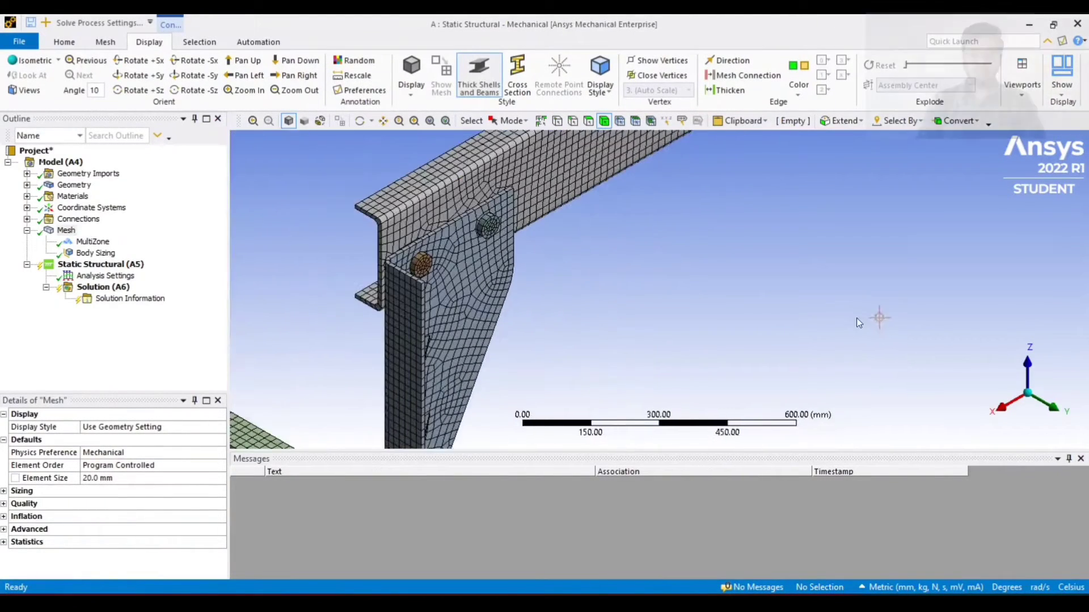
scroll(717, 255, "up", 1)
middle_click_drag(718, 294, 992, 438)
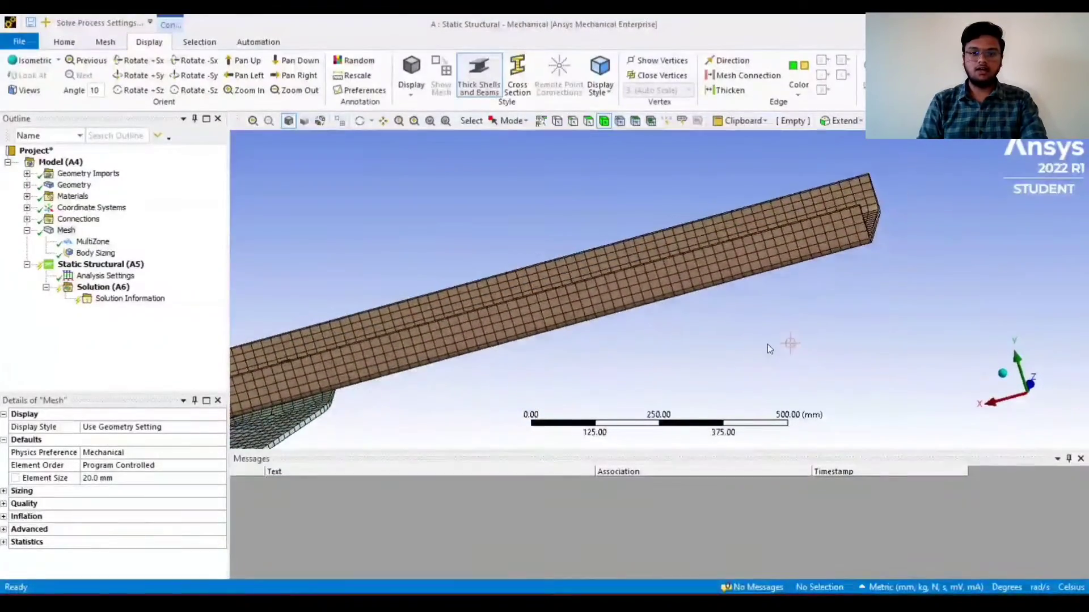
scroll(767, 345, "down", 10)
scroll(543, 332, "up", 3)
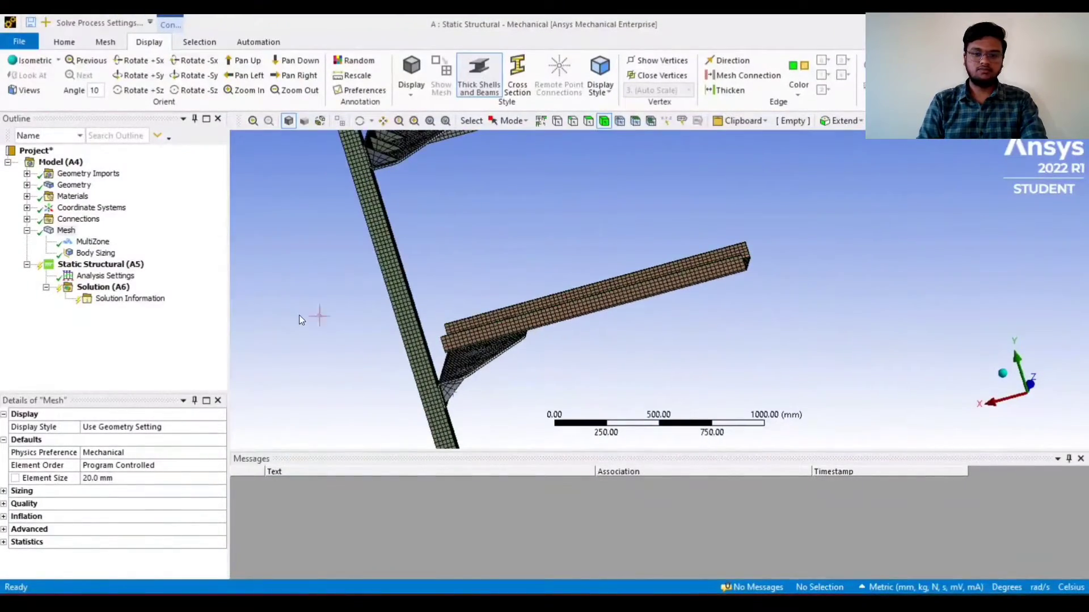
scroll(340, 309, "up", 3)
middle_click_drag(365, 301, 688, 372, "ctrl")
scroll(525, 301, "down", 2)
left_click(1036, 374)
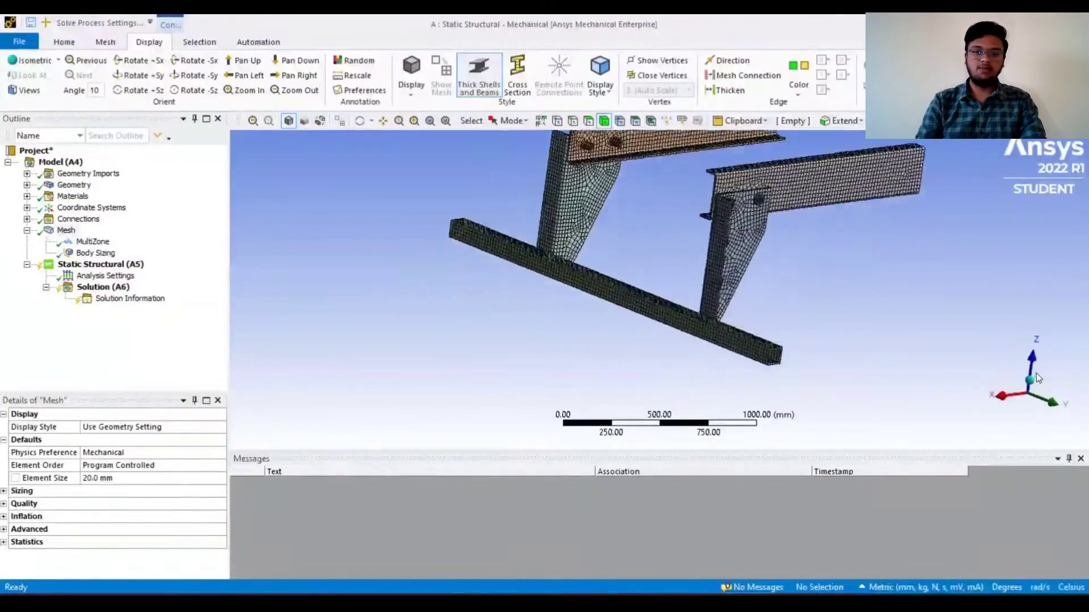
middle_click_drag(833, 330, 854, 319)
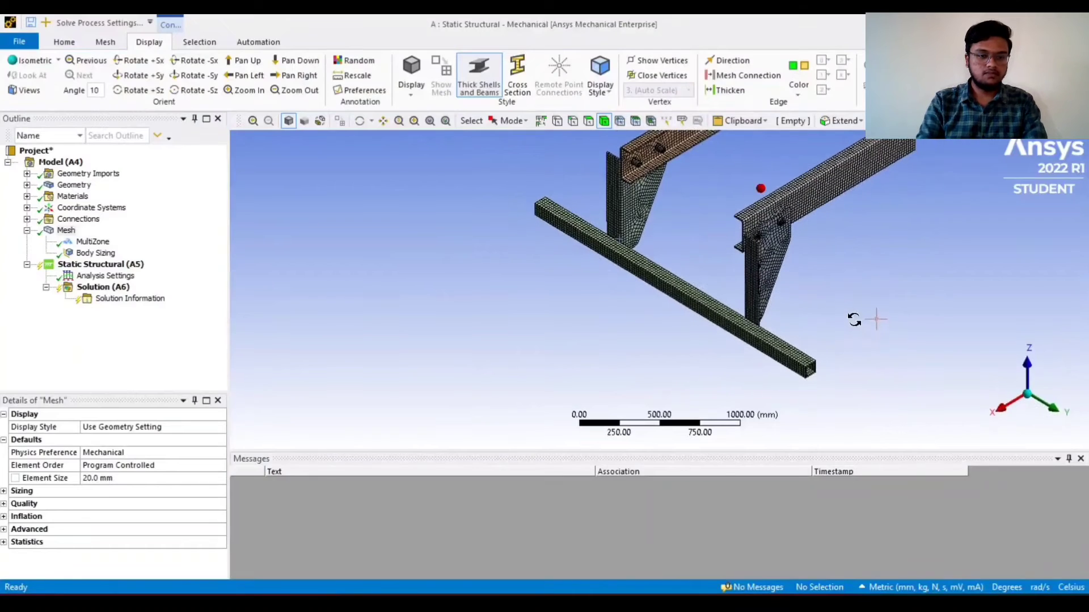
Insert a Fixed Support under the Static Structural analysis
left_click(101, 264)
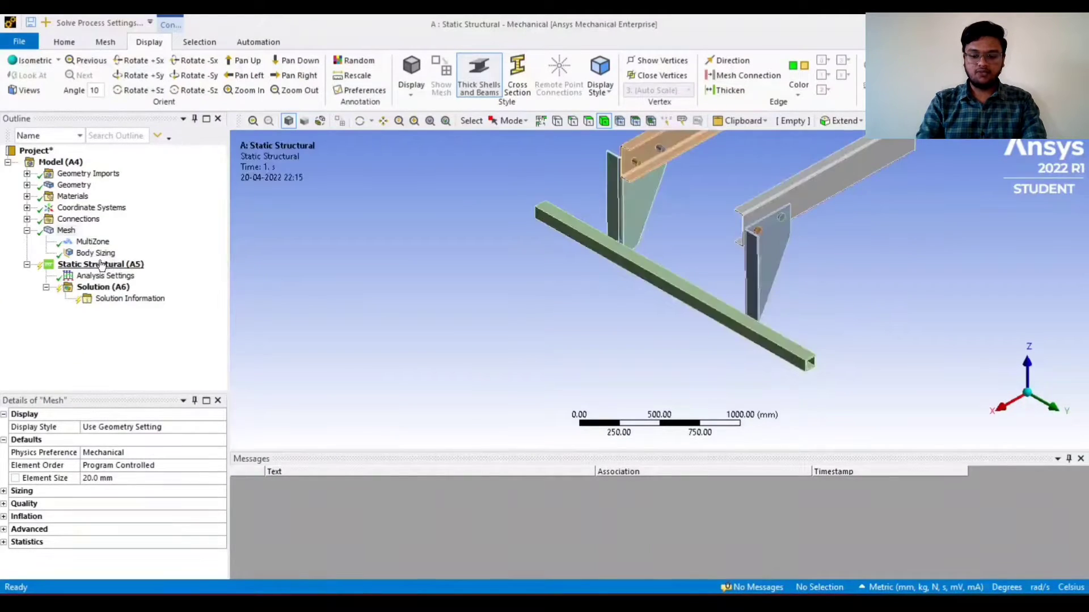
right_click(101, 264)
mouse_move(161, 270)
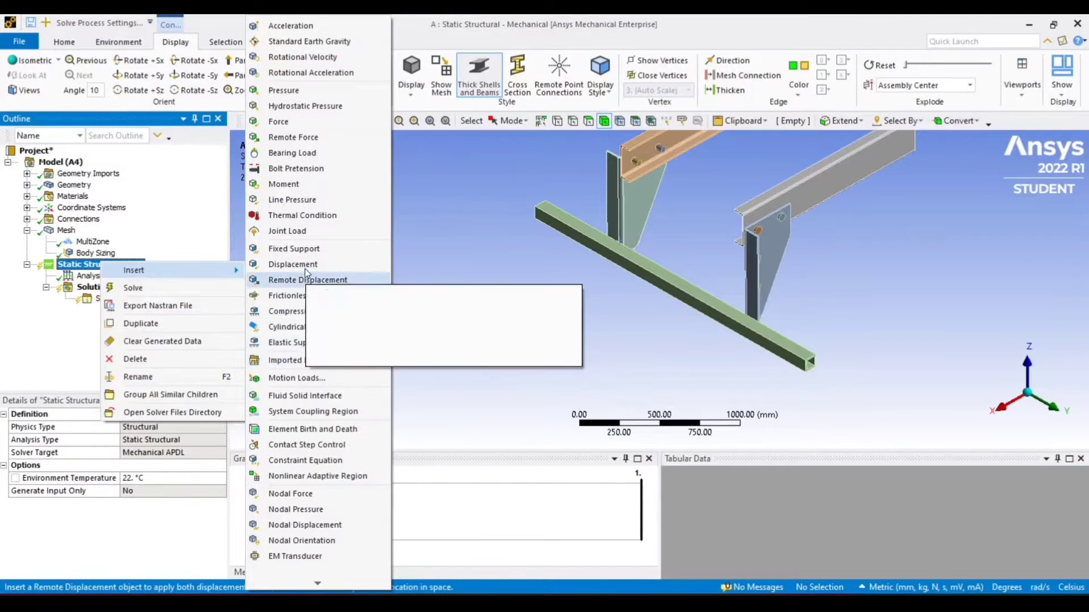
left_click(307, 250)
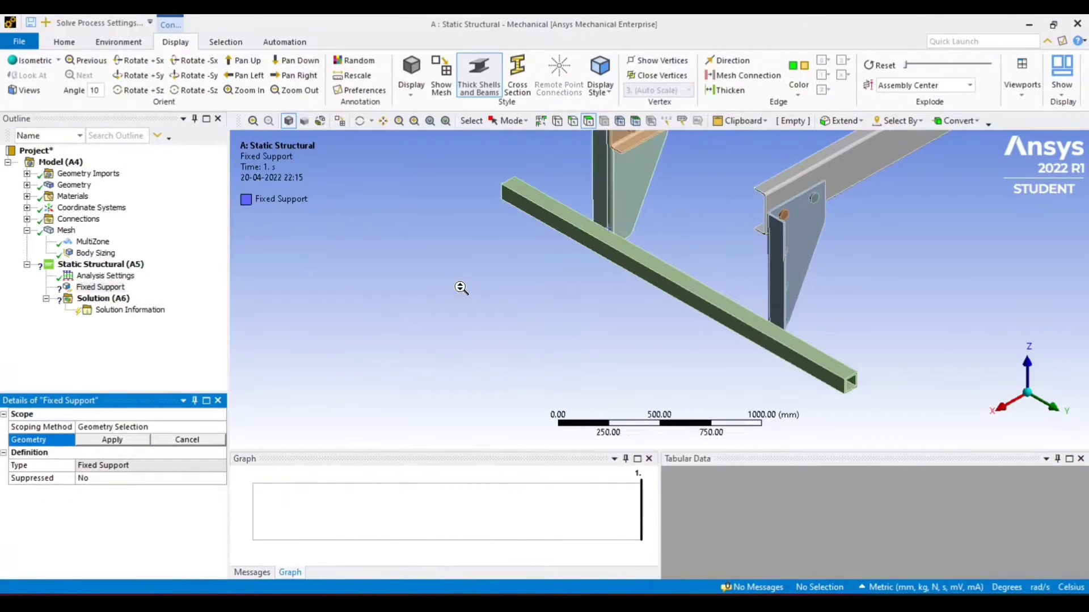
Scope the Fixed Support to the top faces and end faces of both upper channel beams
scroll(461, 289, "down", 2)
middle_click_drag(459, 288, 313, 338, "ctrl")
scroll(583, 288, "up", 4)
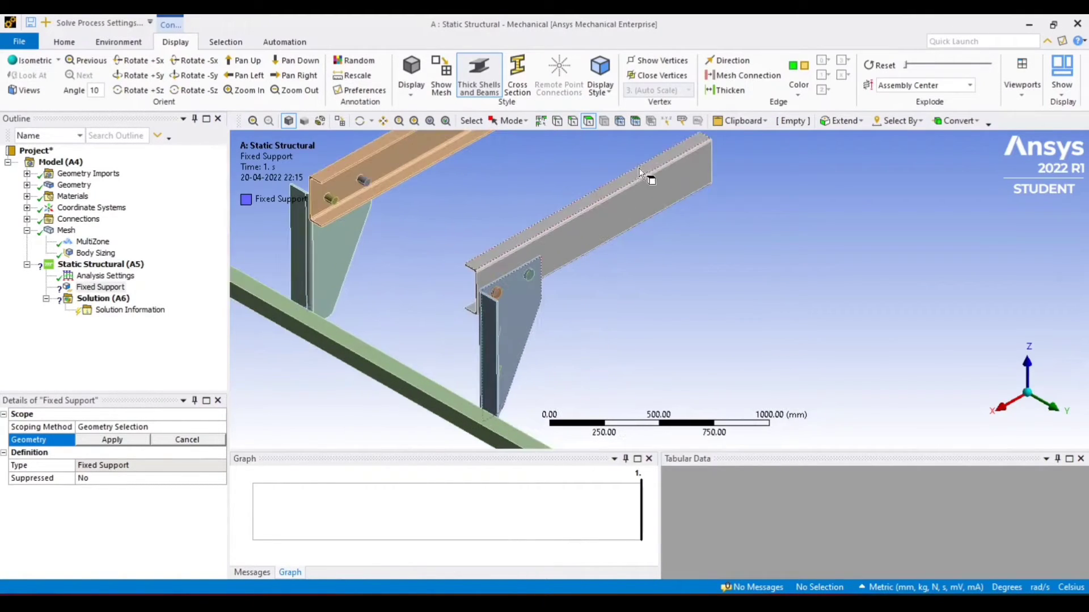
left_click(675, 151)
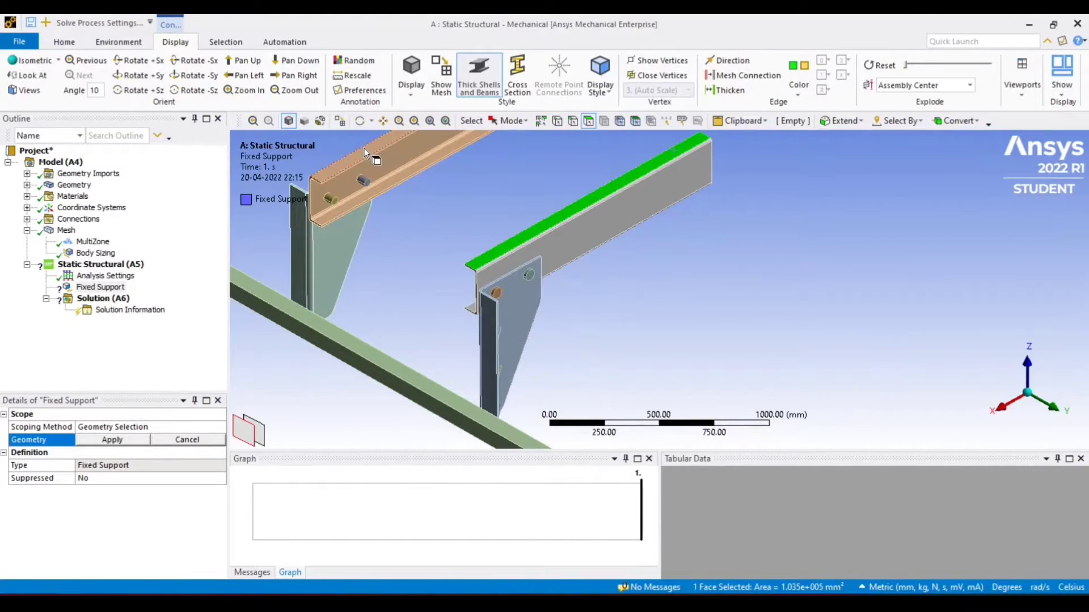
left_click(366, 158, "ctrl")
scroll(731, 244, "down", 2)
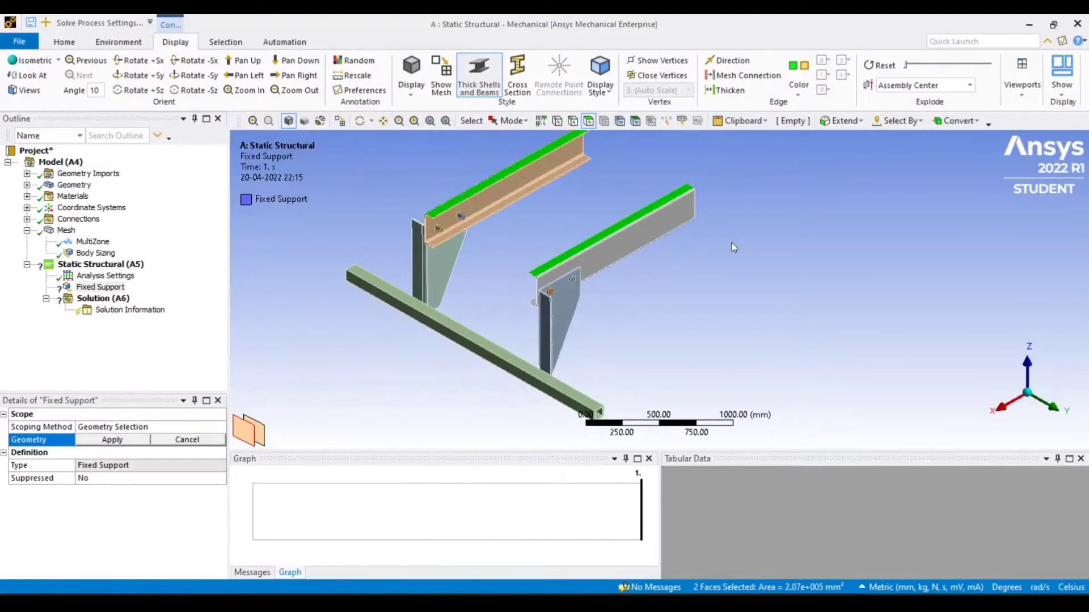
middle_click_drag(744, 242, 517, 298)
scroll(517, 297, "up", 2)
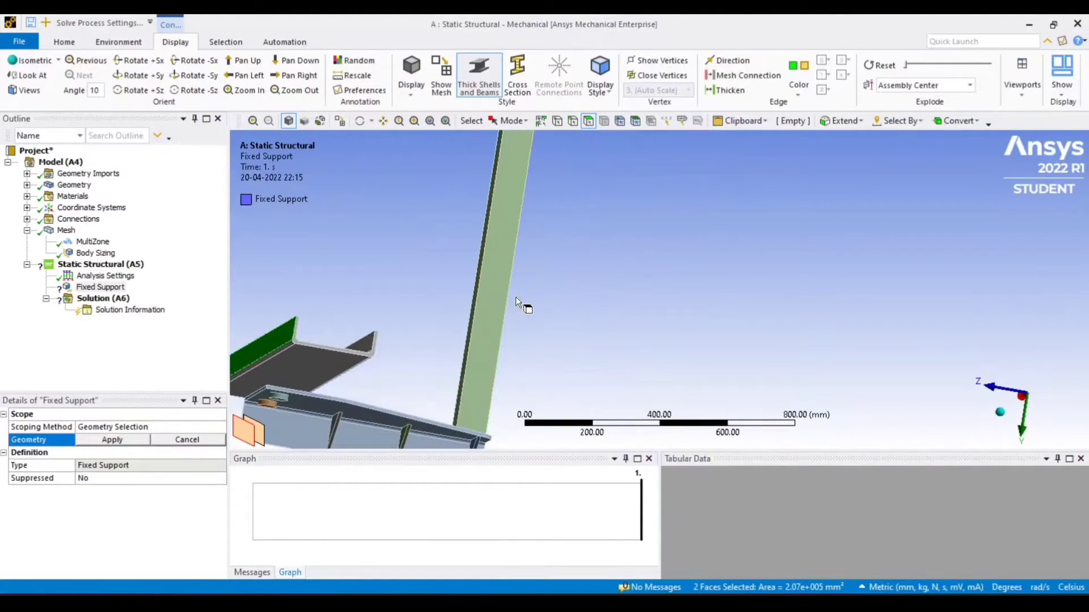
left_click(374, 354, "ctrl")
scroll(386, 294, "down", 3)
scroll(448, 177, "down", 1)
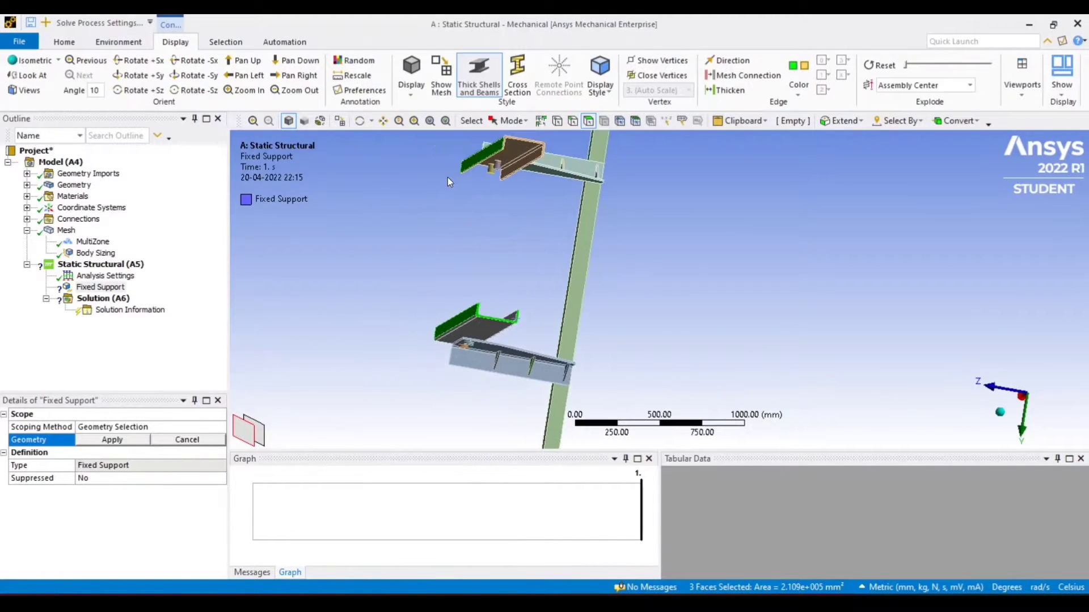
middle_click_drag(448, 177, 441, 196)
scroll(440, 187, "up", 3)
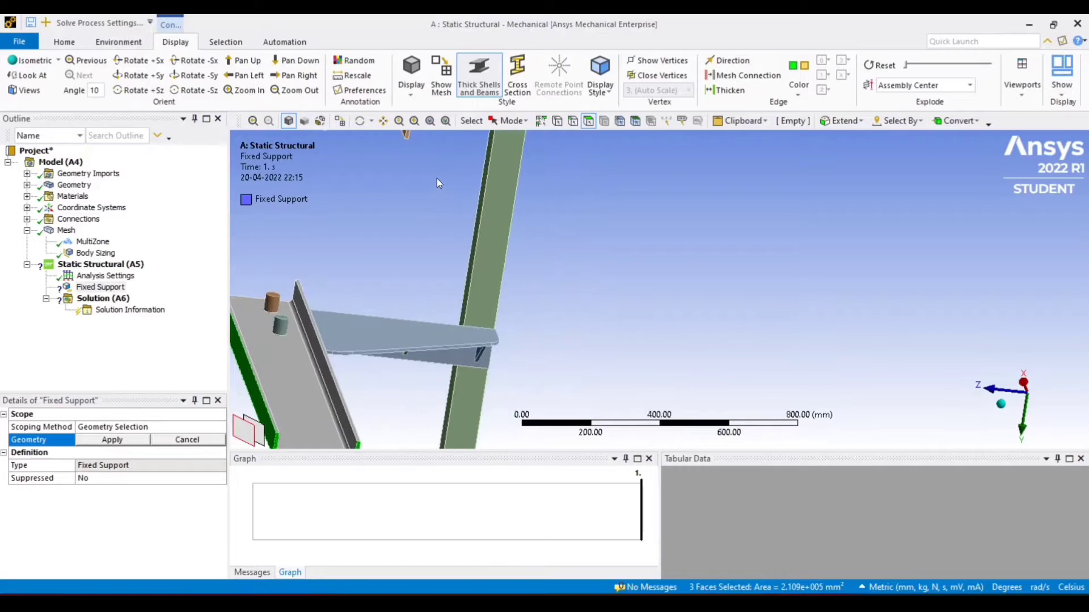
scroll(437, 178, "down", 3)
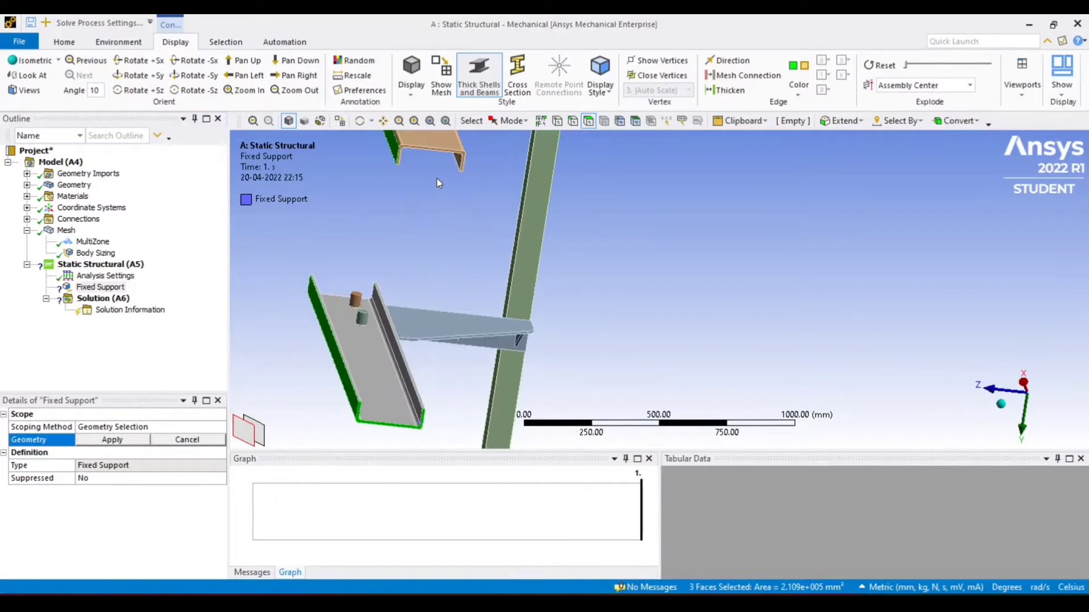
scroll(439, 262, "up", 5)
middle_click_drag(439, 263, 344, 217, "ctrl")
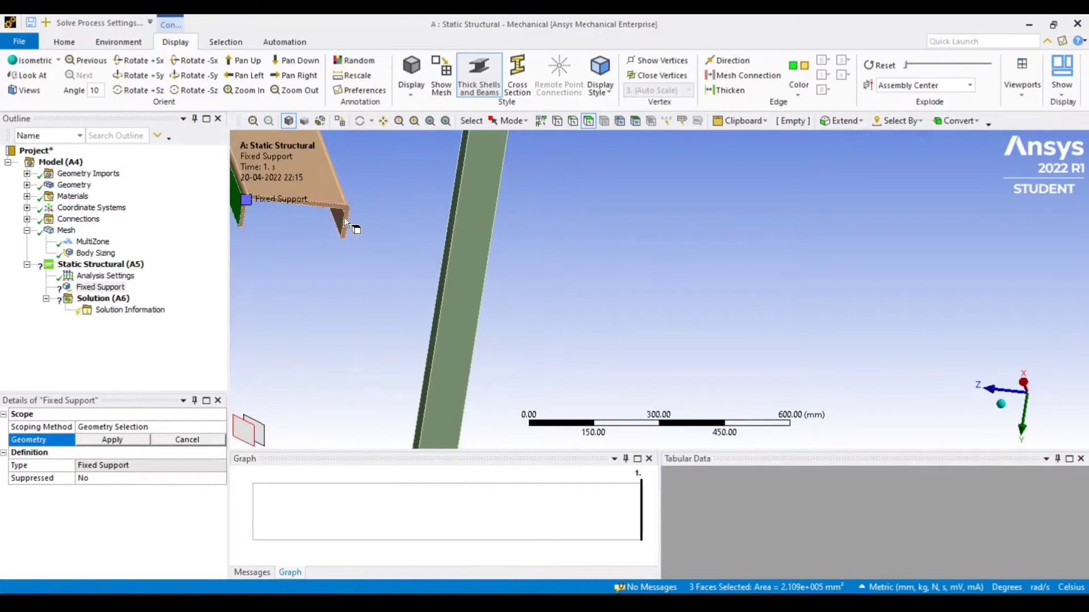
left_click(343, 217, "ctrl")
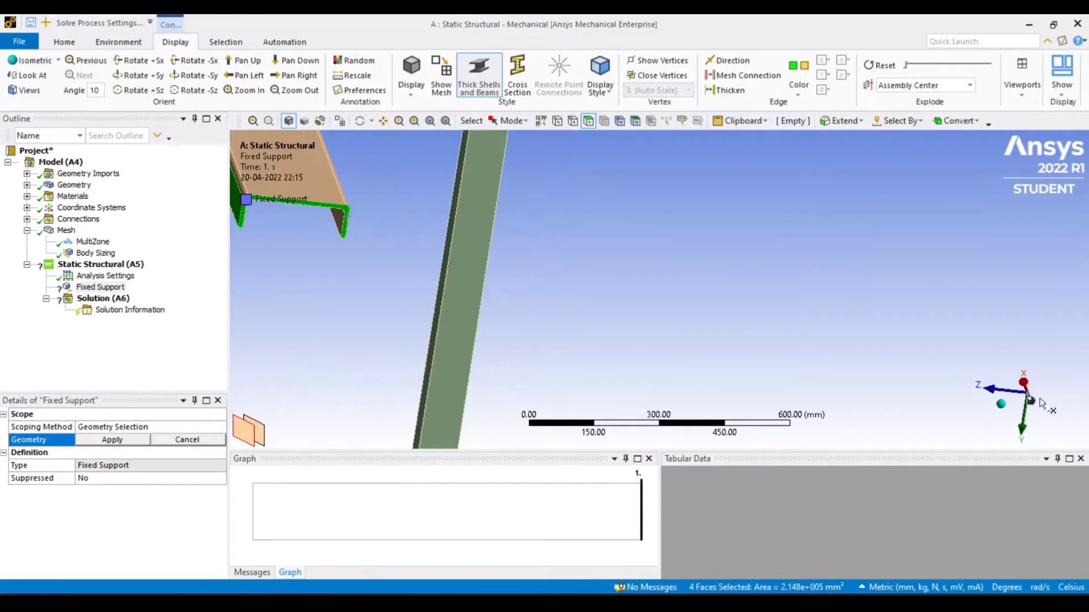
left_click(1002, 403)
scroll(890, 377, "up", 2)
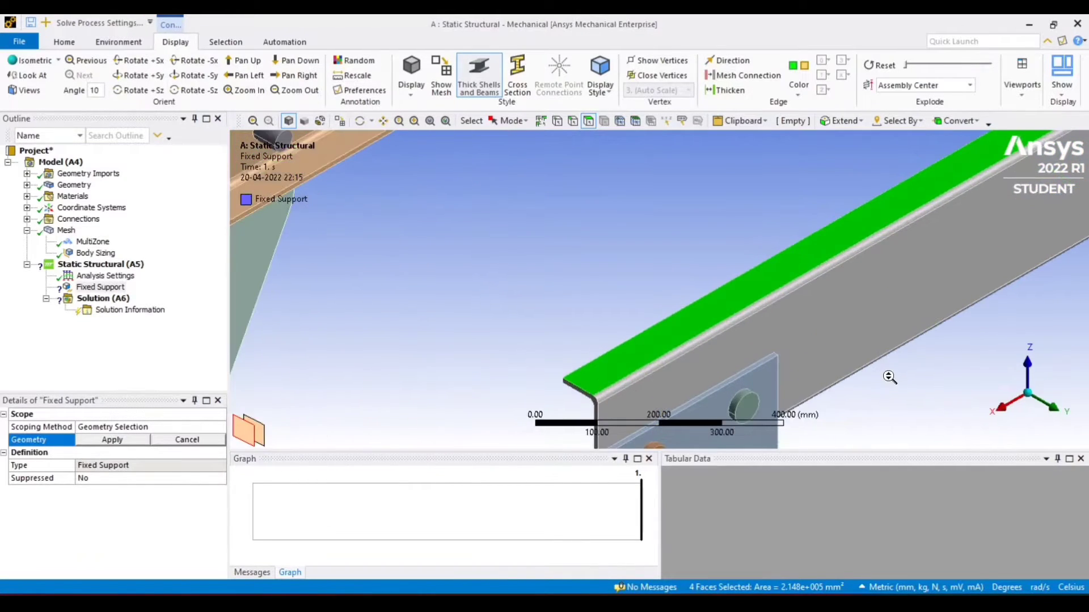
scroll(889, 377, "down", 2)
scroll(889, 377, "down", 2)
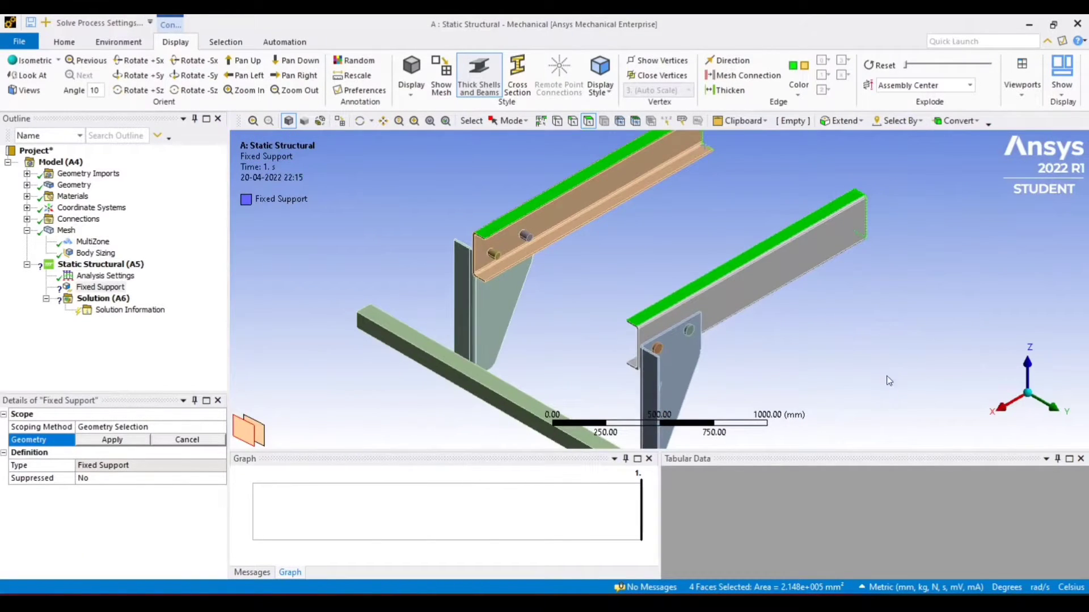
left_click(121, 437)
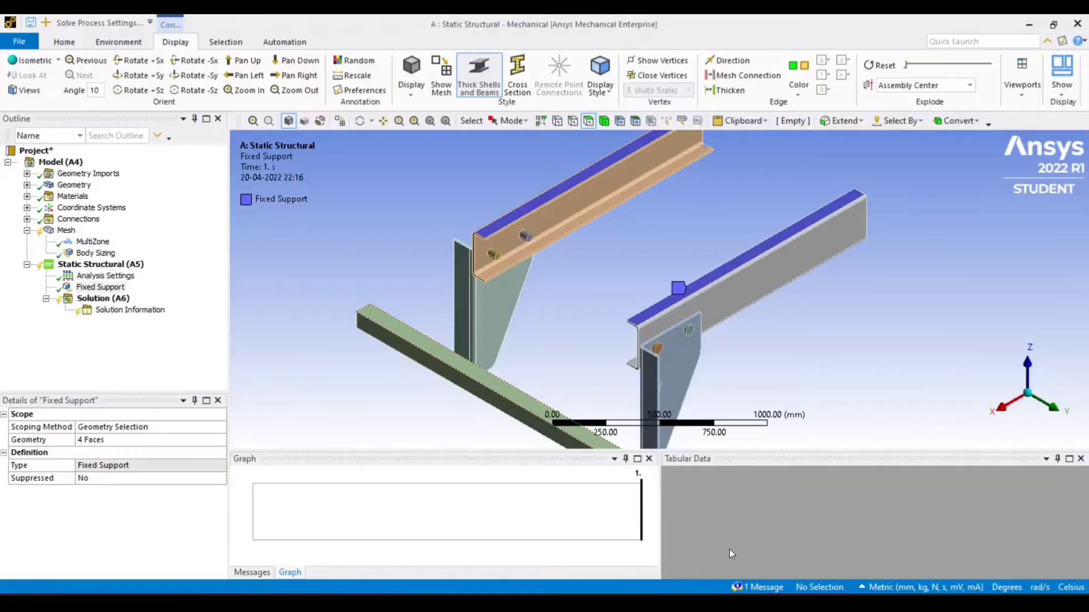
Rescope the Fixed Support to only the two end faces of the channel beams, deselecting their top faces
scroll(805, 324, "down", 3)
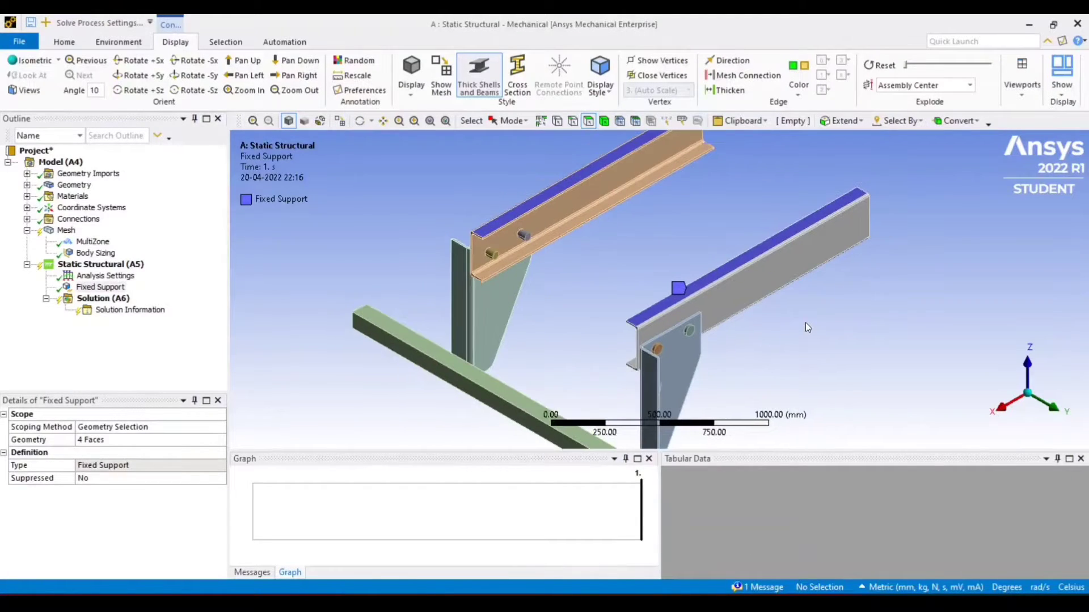
scroll(805, 326, "down", 1)
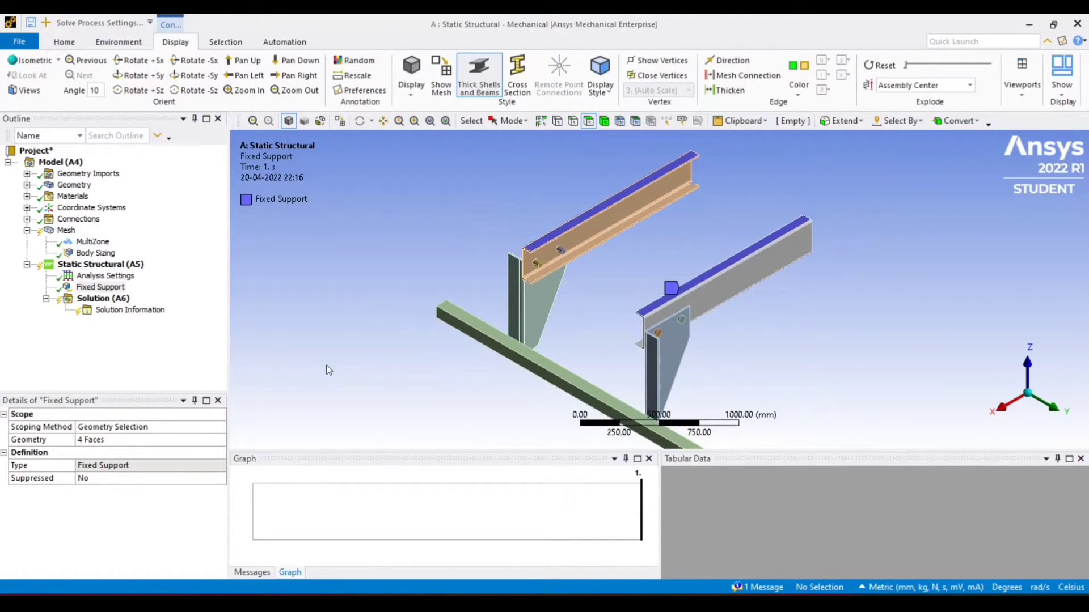
left_click(113, 441)
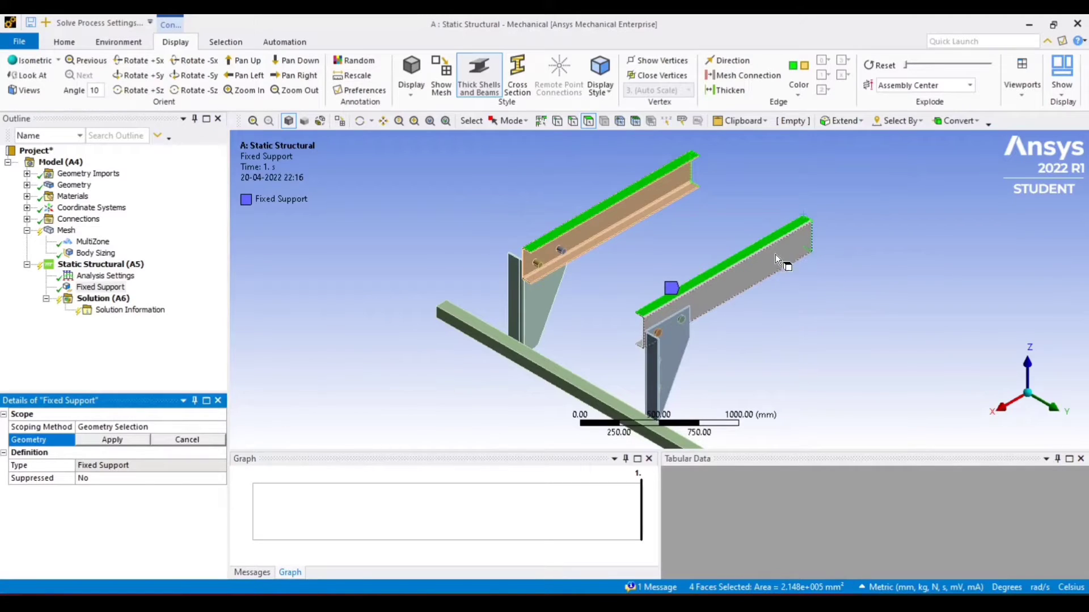
left_click(730, 260, "ctrl")
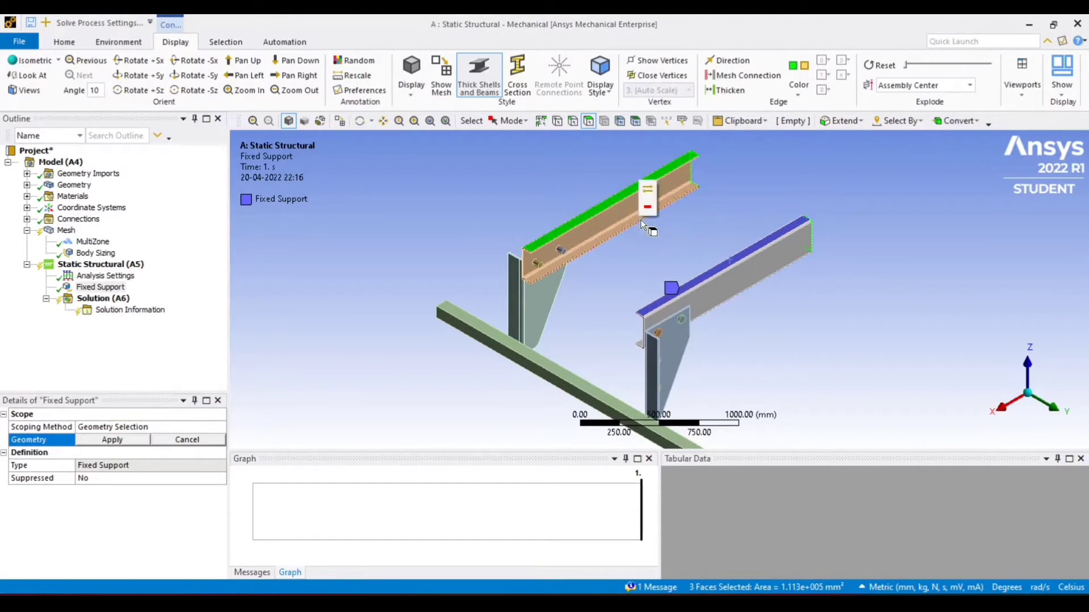
left_click(613, 203, "ctrl")
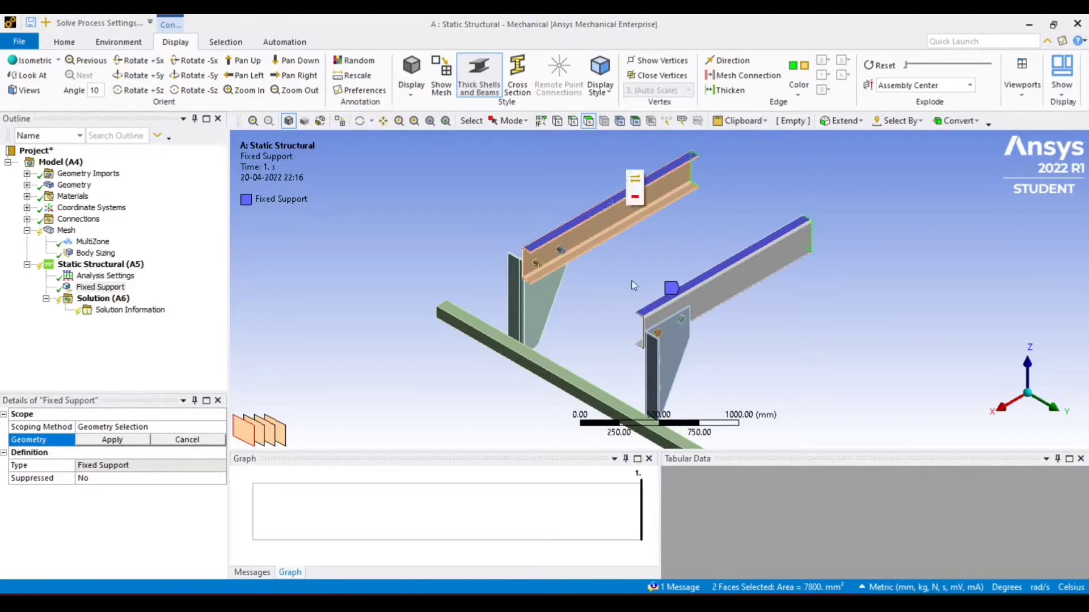
left_click(112, 440)
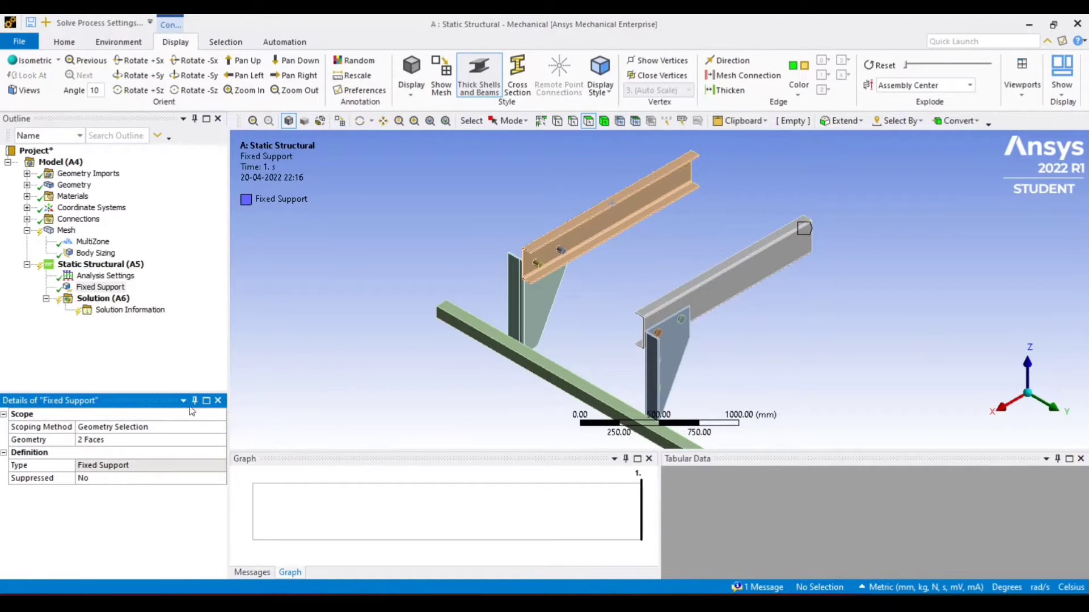
Insert a Force load under Static Structural and scope it to a face of the lower rectangular guard beam
middle_click_drag(962, 261, 882, 220)
scroll(716, 329, "up", 2)
scroll(715, 329, "down", 2)
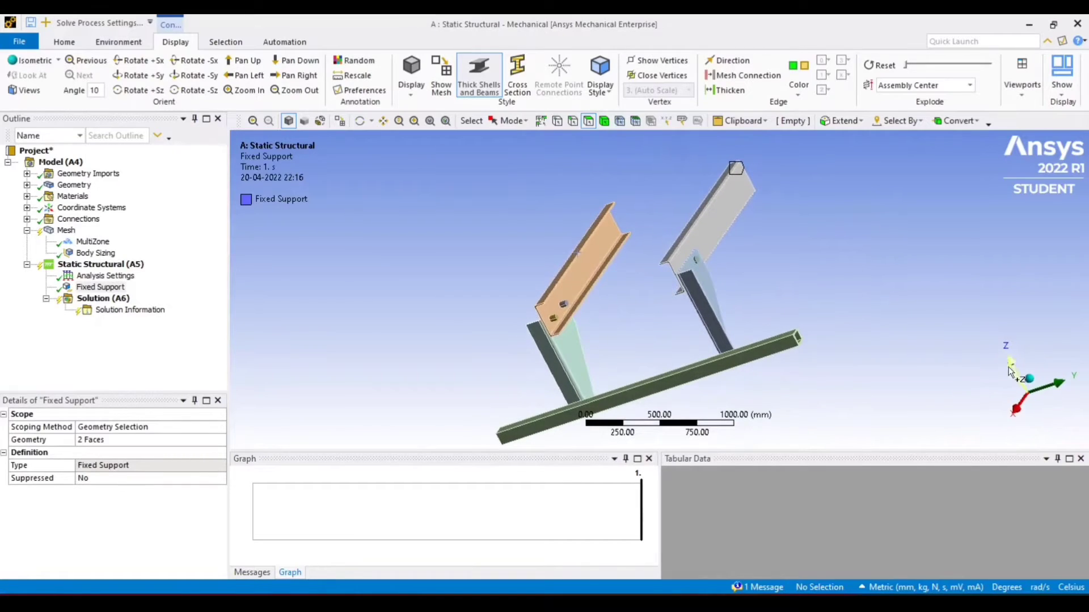
left_click(1028, 374)
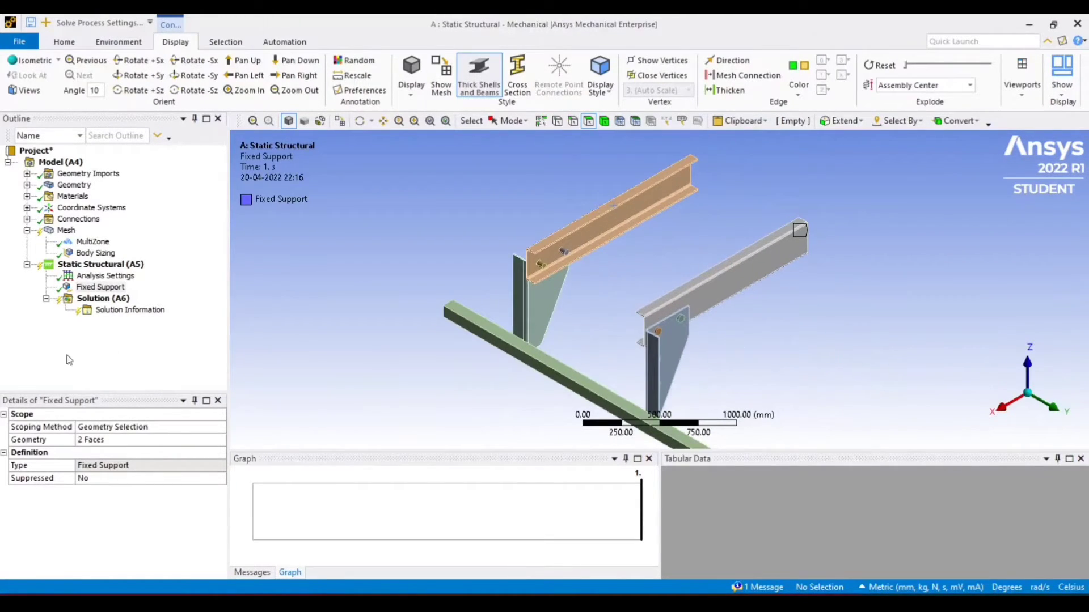
left_click(91, 264)
right_click(77, 267)
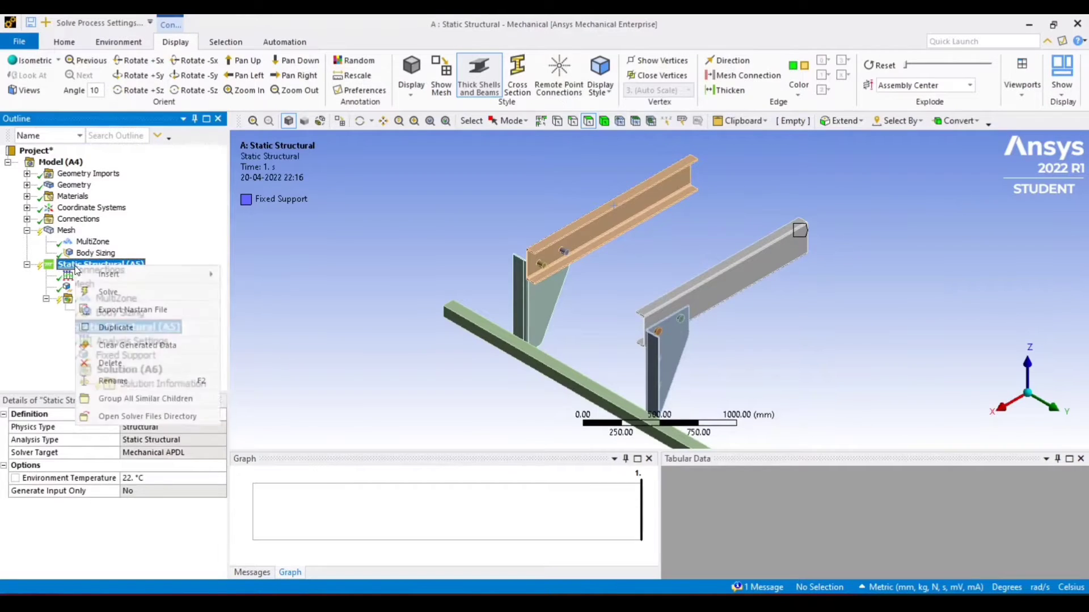
mouse_move(102, 274)
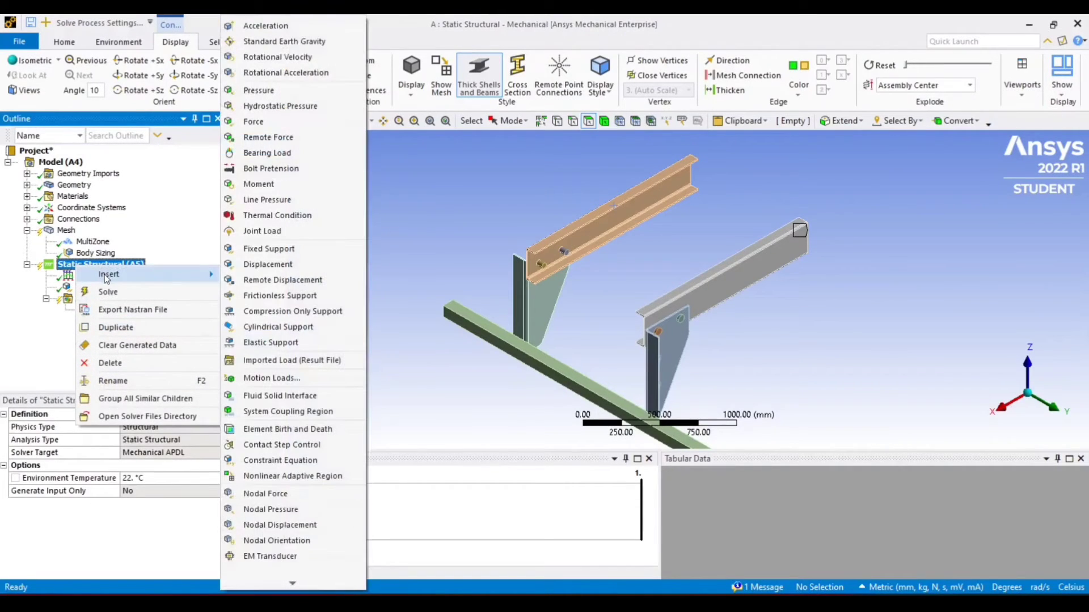
left_click(267, 121)
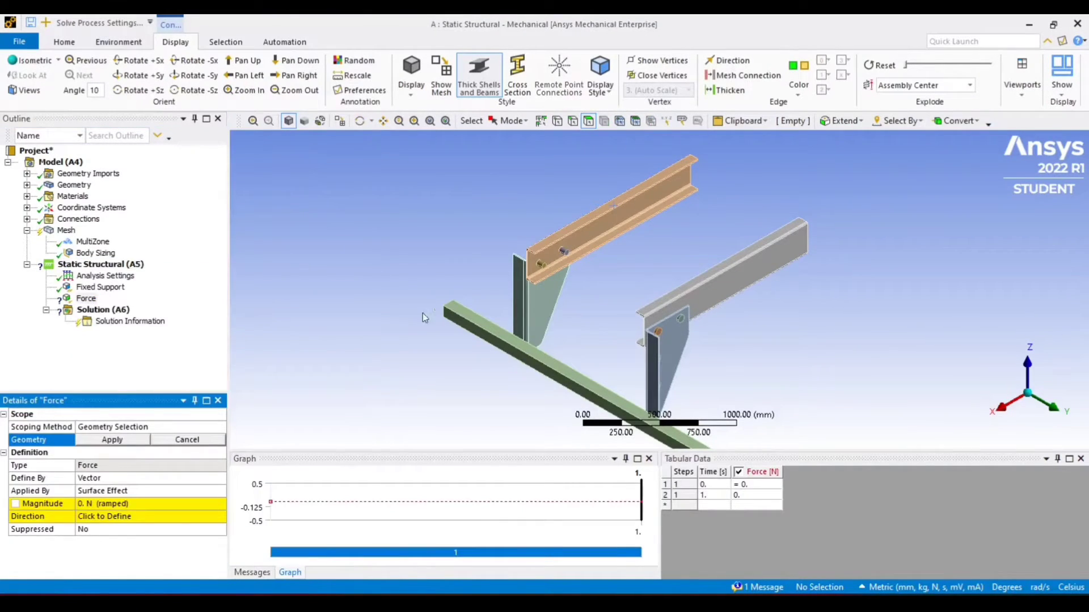
left_click(556, 379)
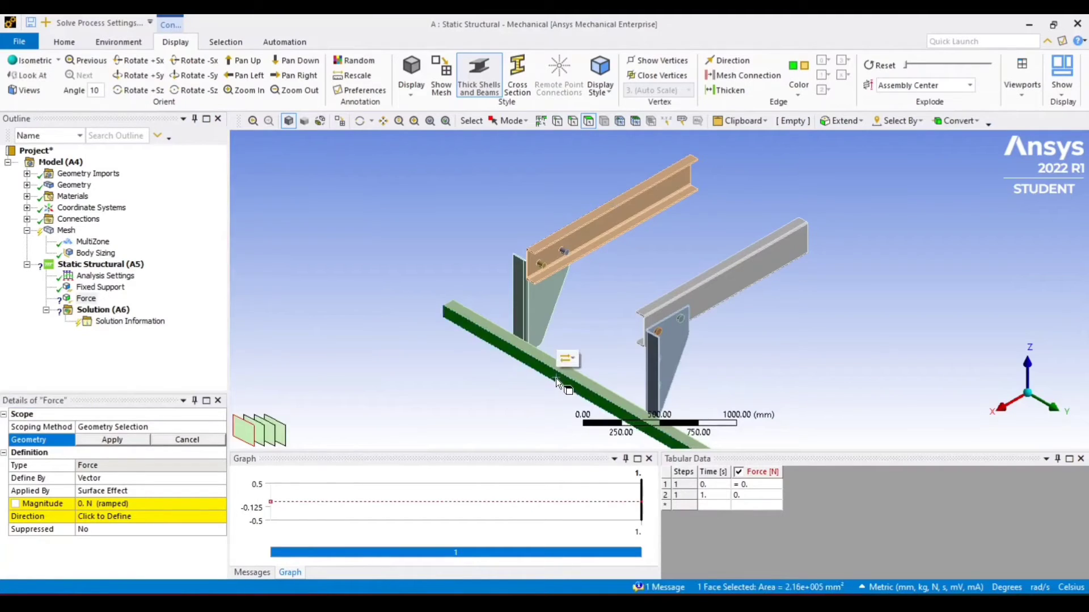
left_click(113, 441)
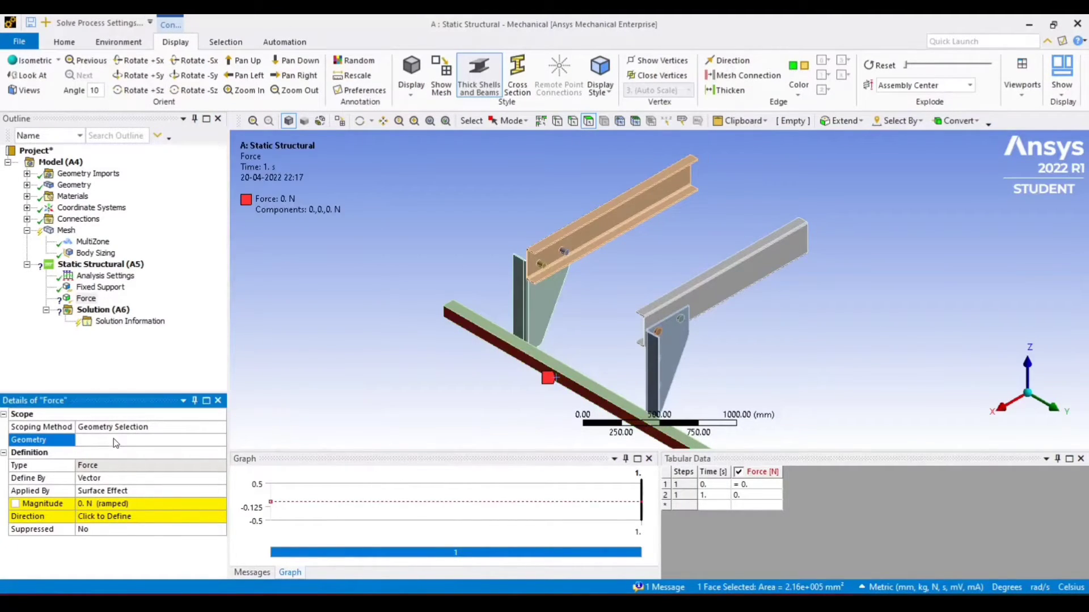
Set the force magnitude to -150000 N
left_click(135, 504)
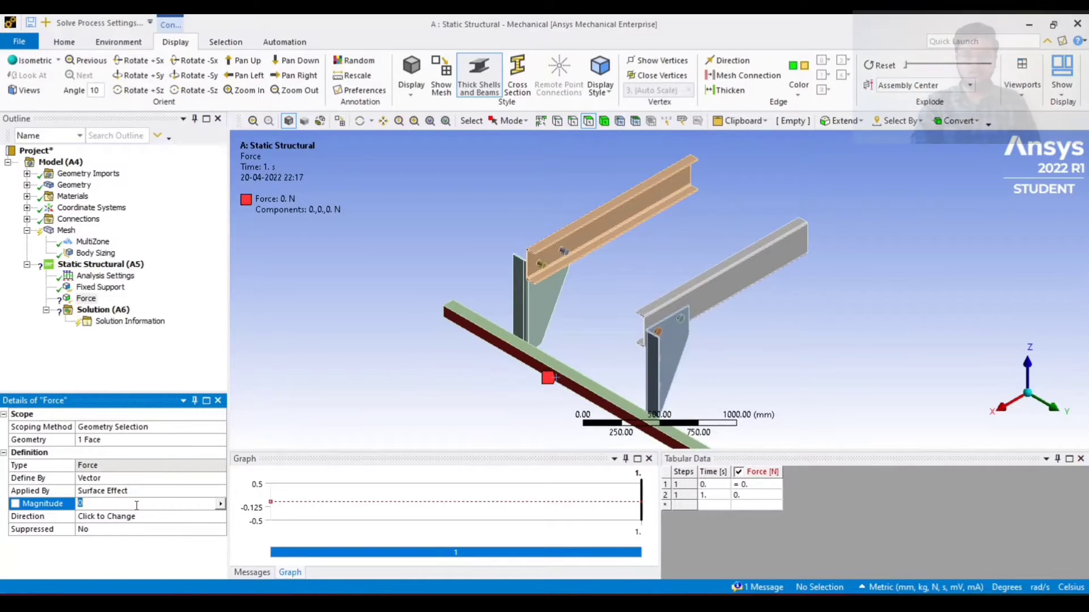
type("1")
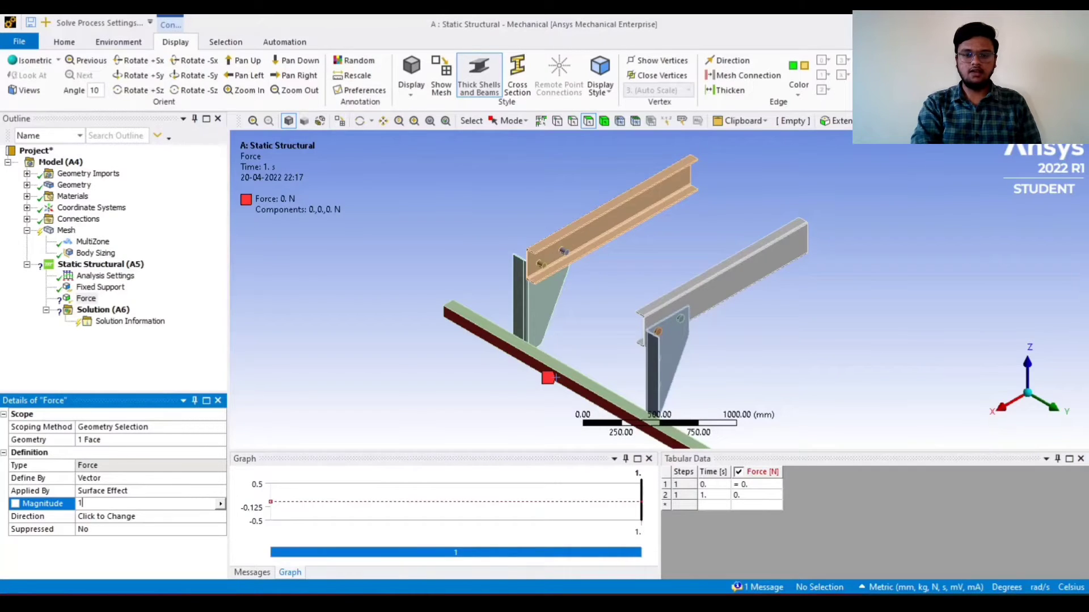
type("500")
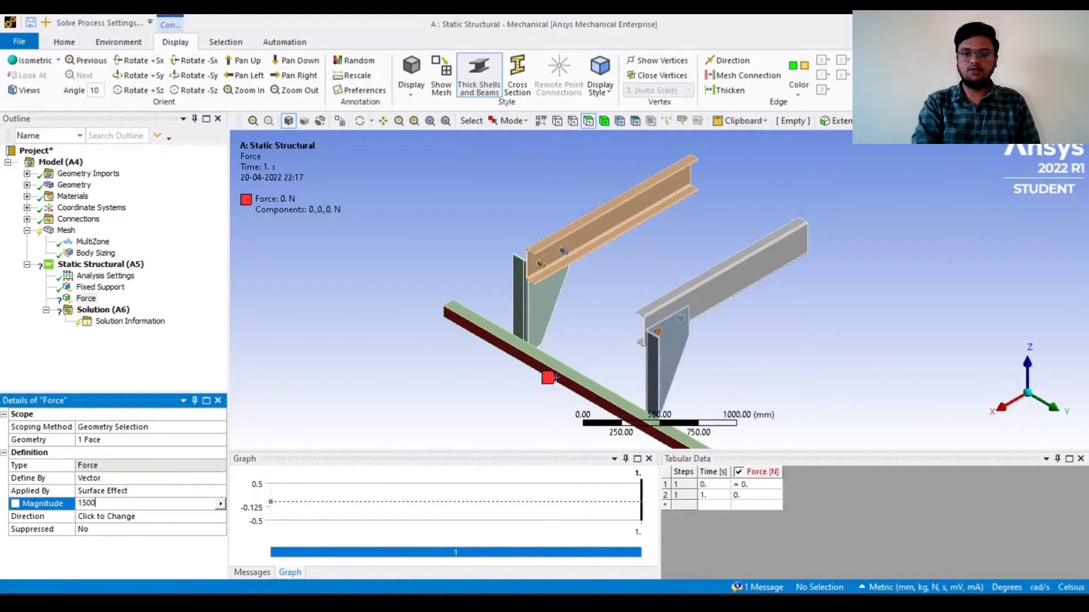
type("0")
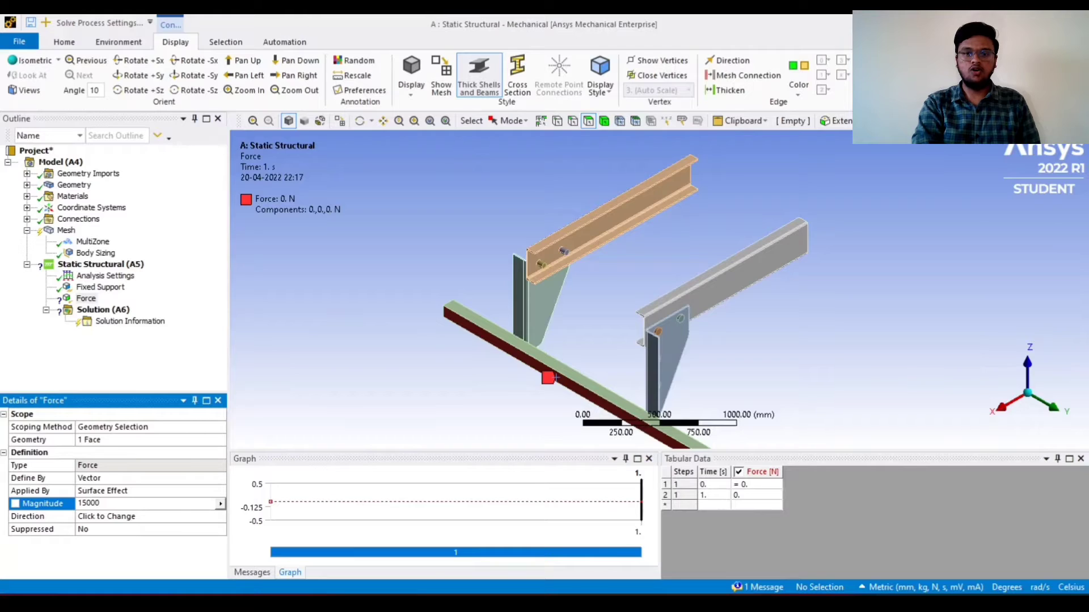
type("0")
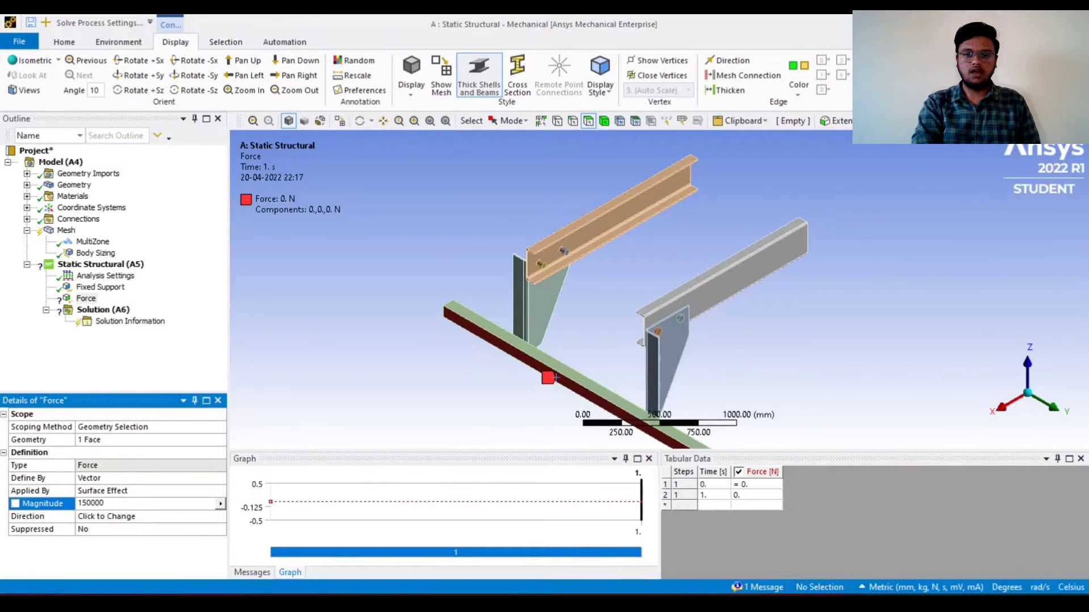
key("Return")
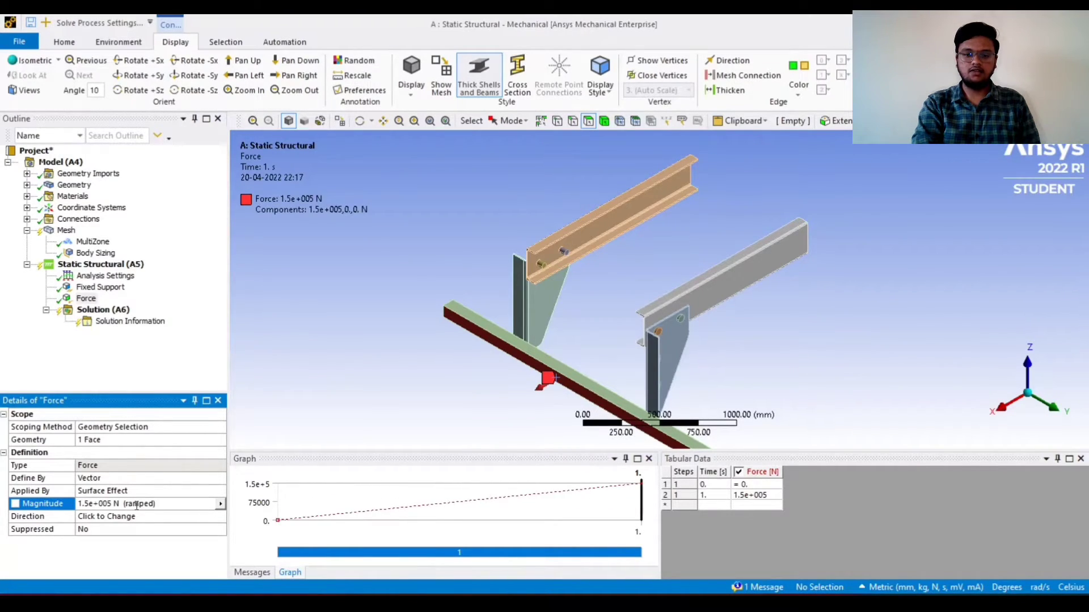
left_click(86, 504)
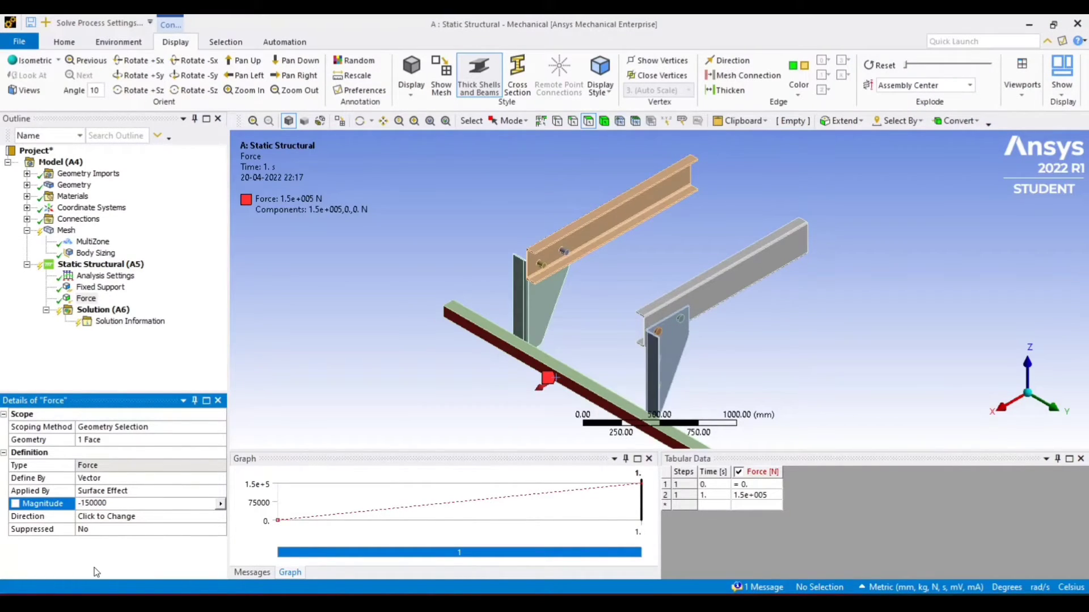
key("Return")
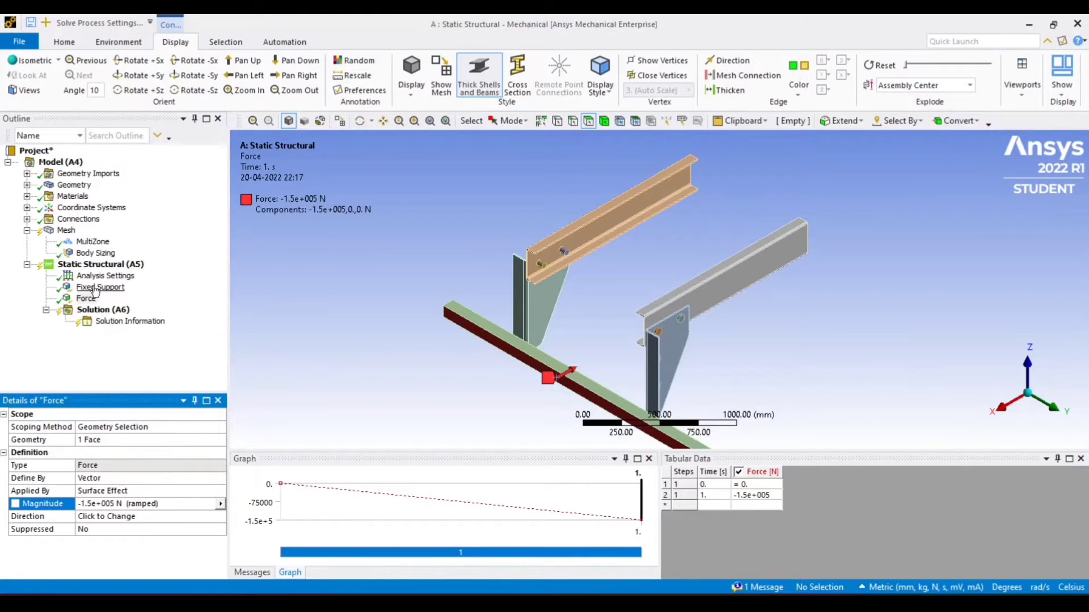
Insert a Remote Force load under the Static Structural analysis
left_click(99, 264)
right_click(98, 265)
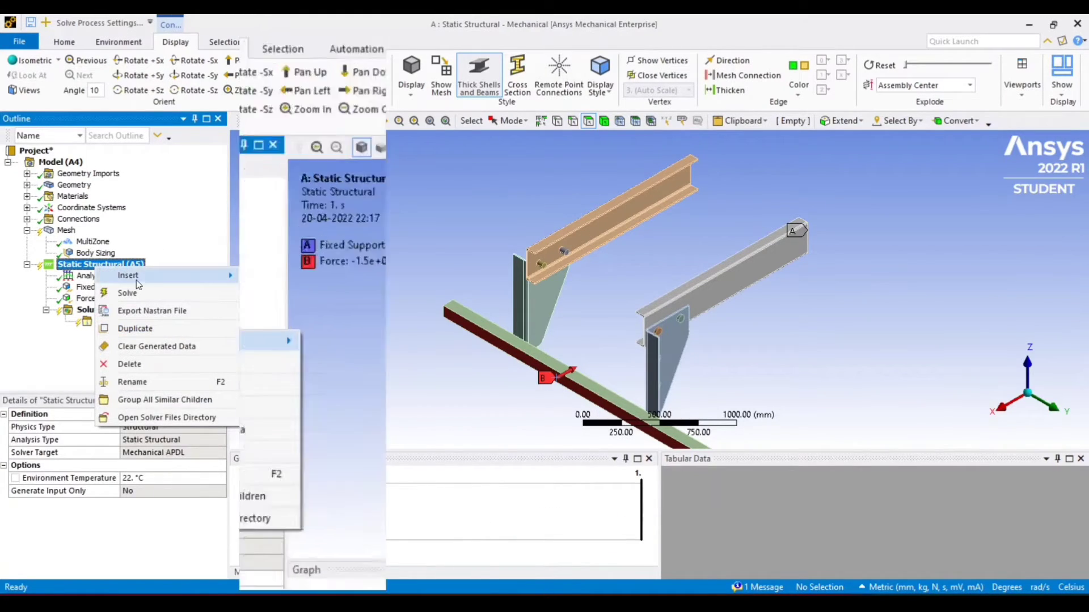
mouse_move(136, 278)
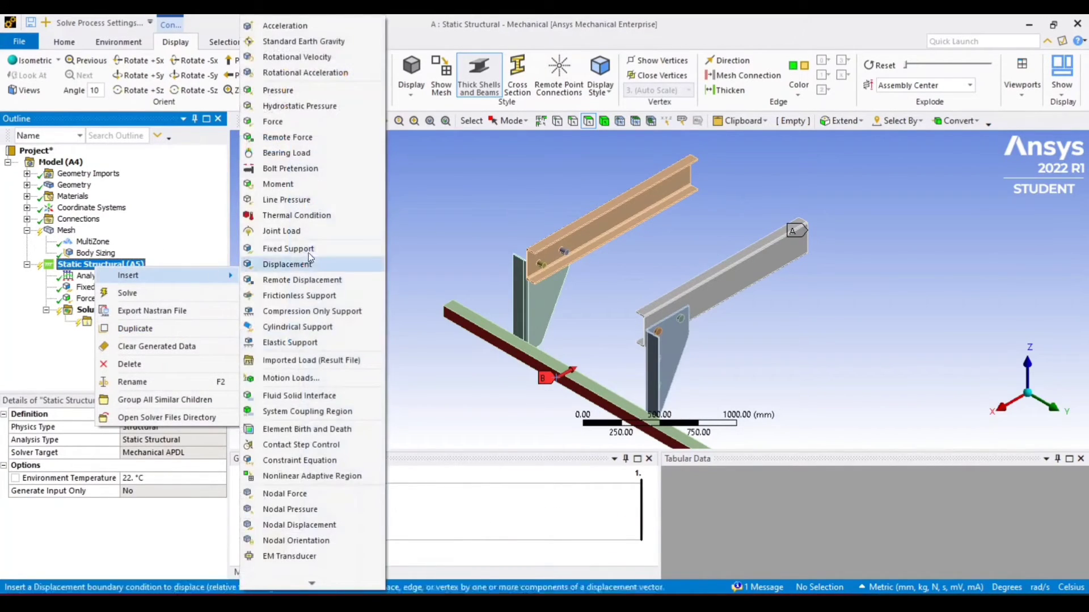
left_click(303, 138)
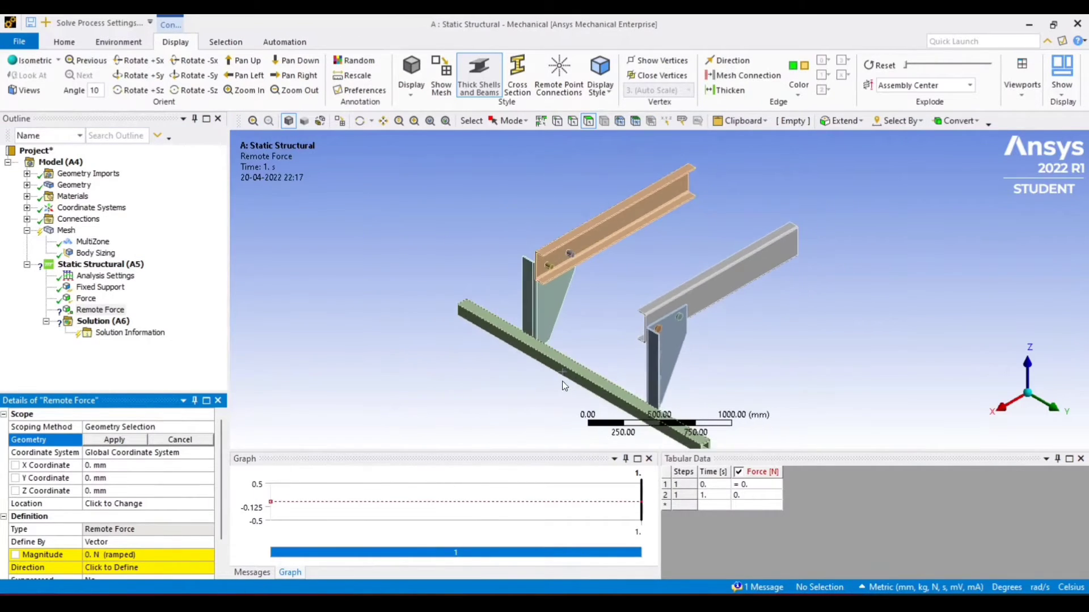
Scope the Remote Force to a face of the lower rectangular guard beam
scroll(563, 380, "down", 2)
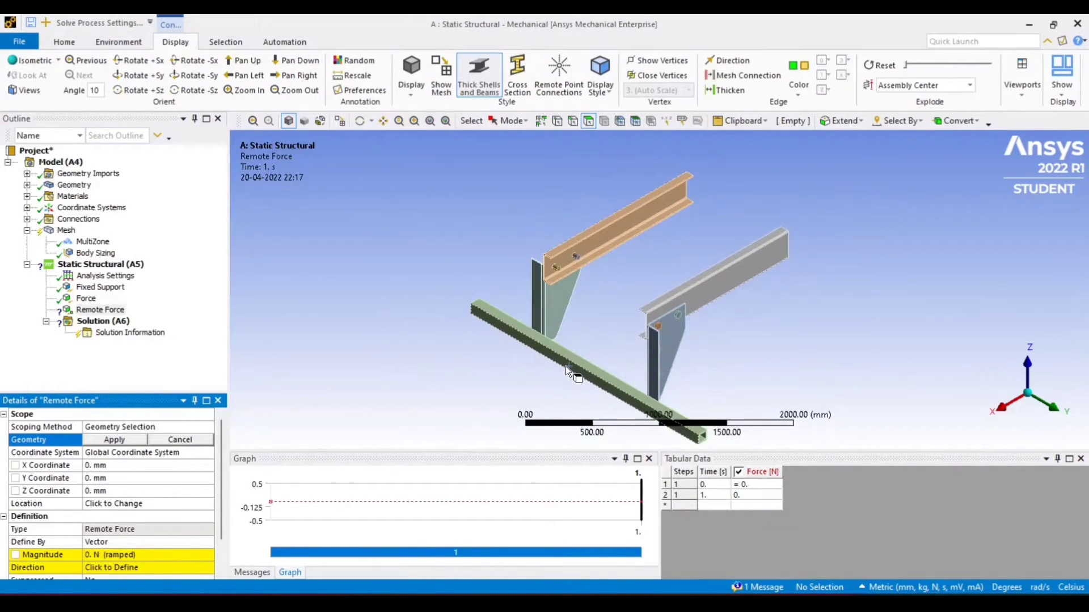
left_click(569, 366)
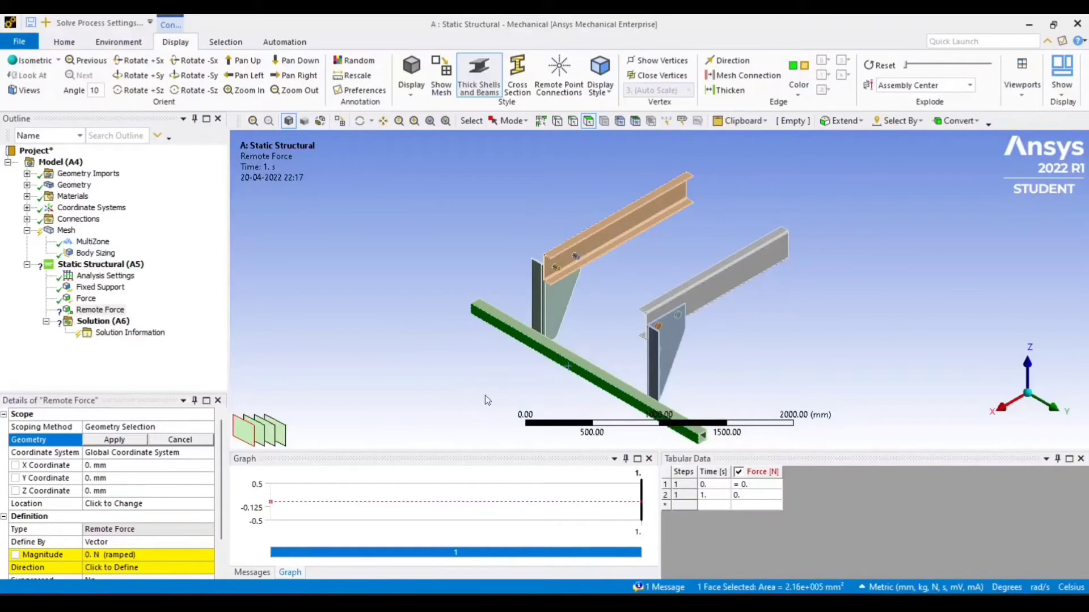
left_click(114, 441)
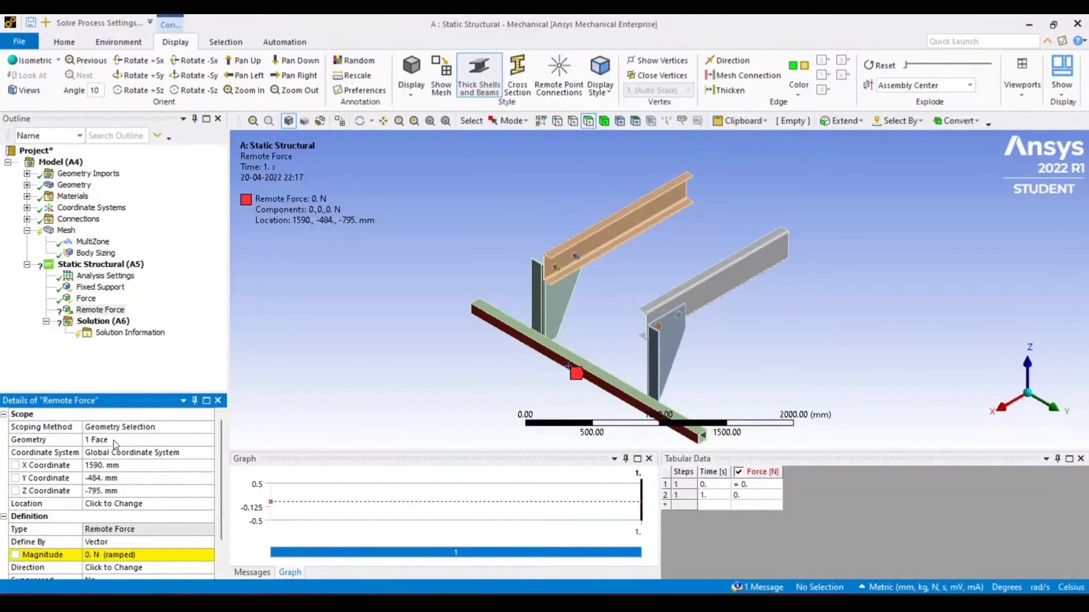
Set the remote force magnitude to -150000 N
scroll(109, 511, "down", 1)
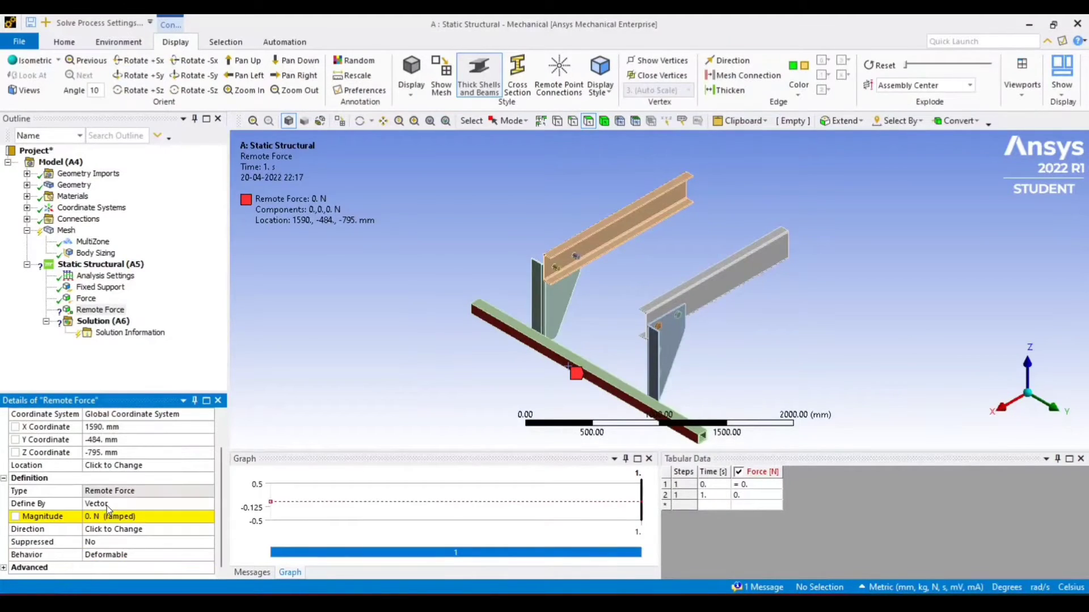
left_click(107, 514)
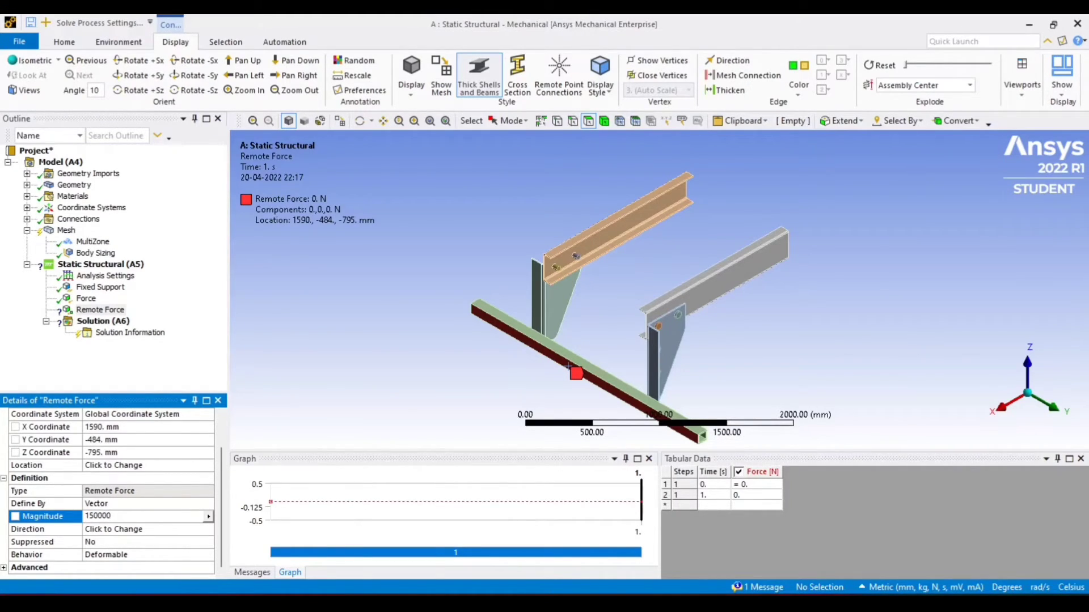
key("Return")
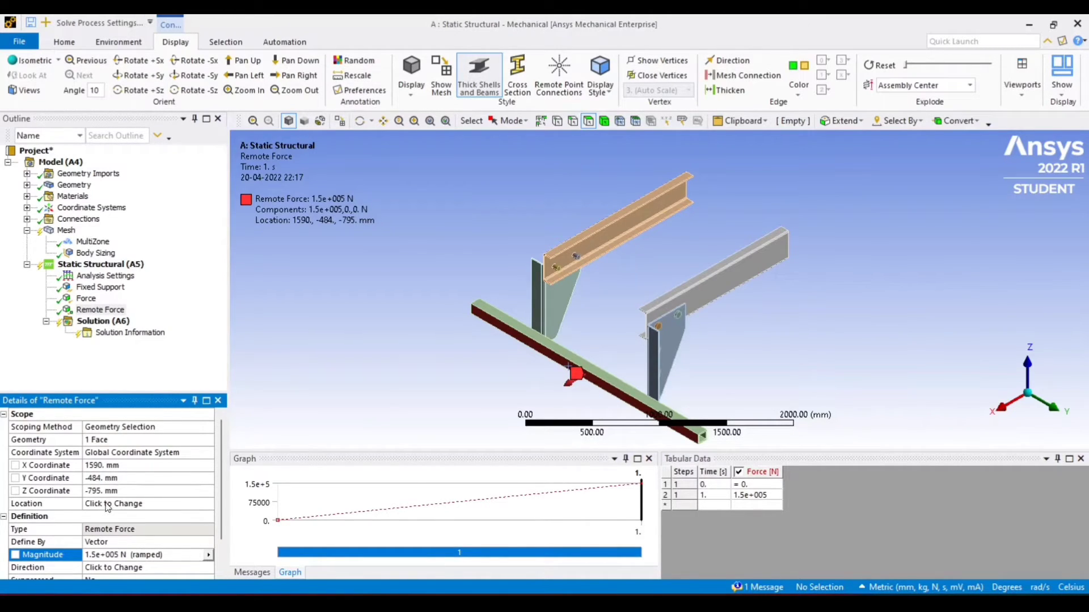
scroll(80, 571, "down", 1)
left_click(89, 516)
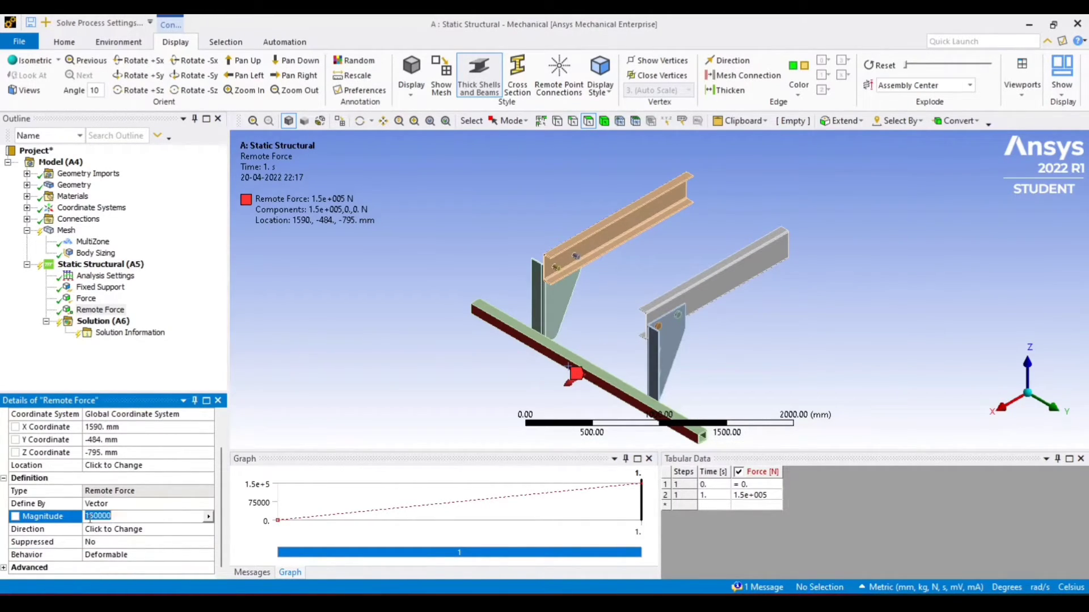
left_click(84, 516)
type("-")
key("Return")
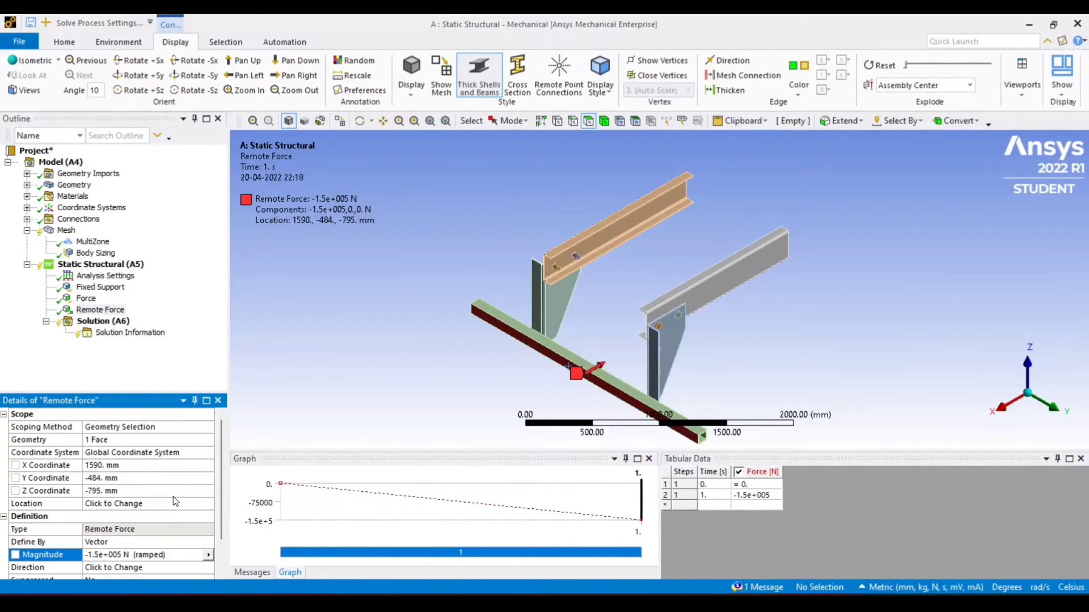
Insert a Total Deformation result under the Solution
scroll(281, 309, "up", 1)
scroll(281, 315, "down", 4)
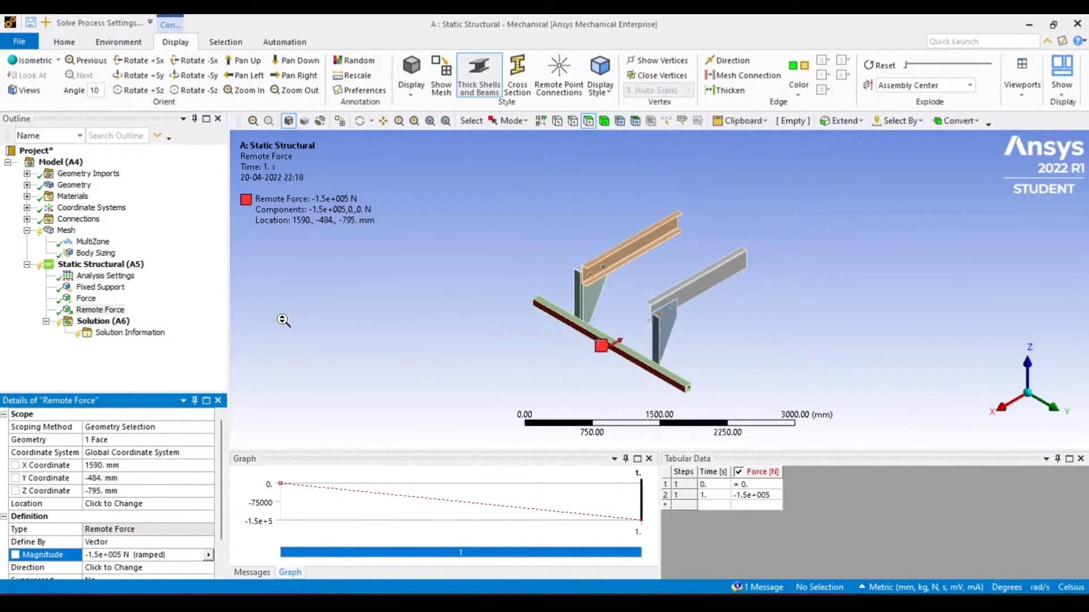
scroll(281, 314, "up", 1)
left_click(101, 265)
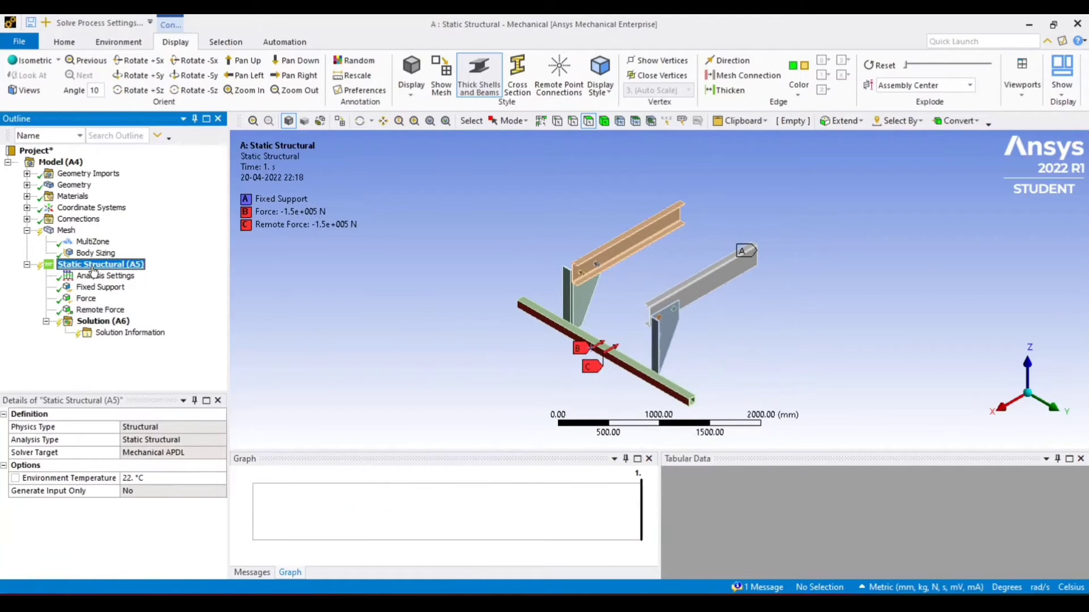
left_click(106, 323)
right_click(107, 328)
mouse_move(149, 332)
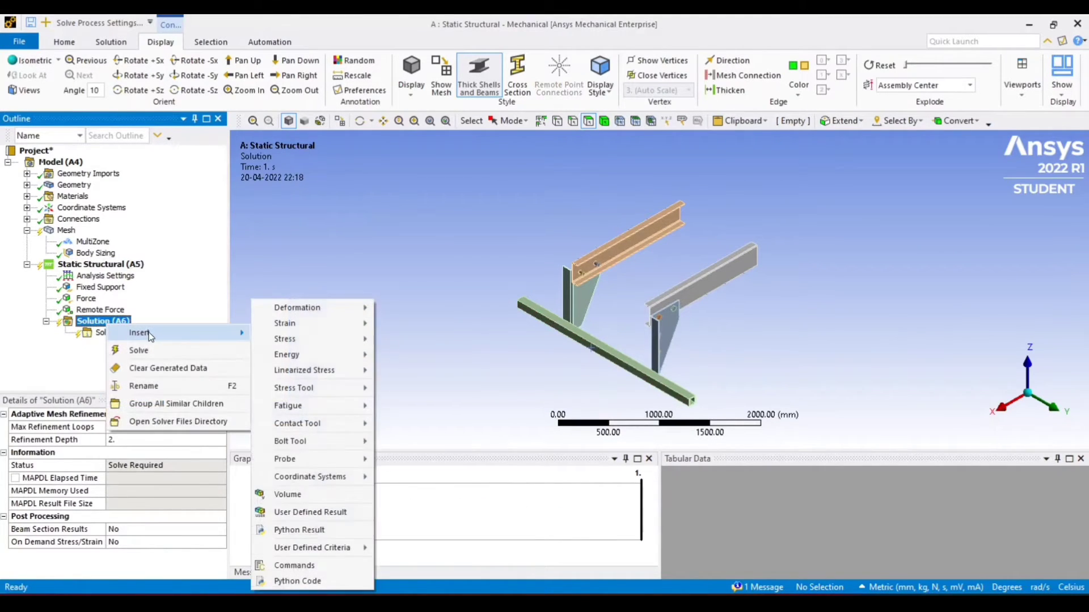
mouse_move(300, 318)
left_click(399, 310)
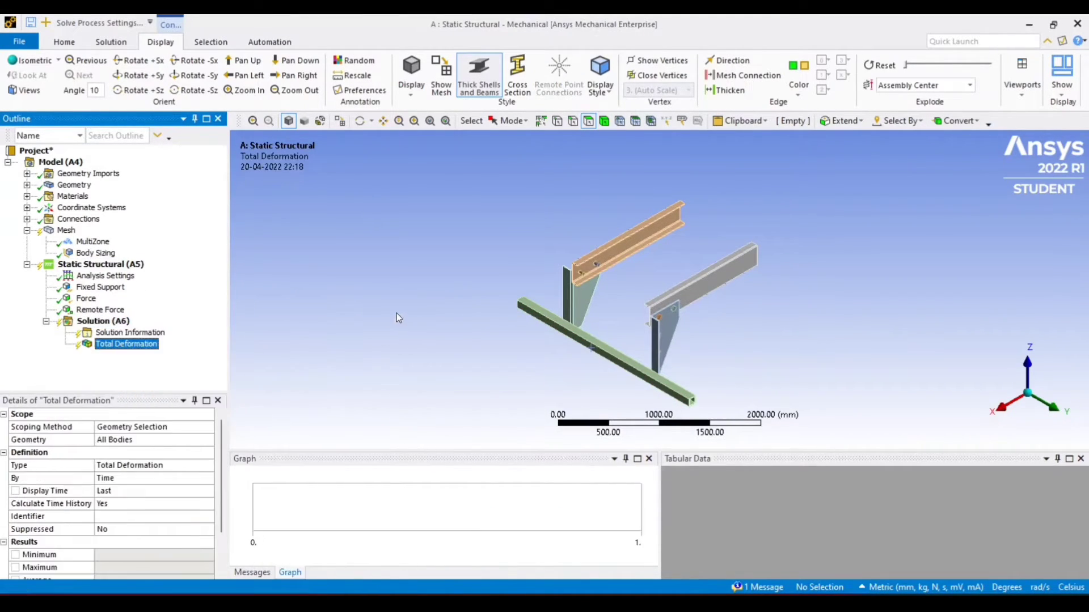
Insert an Equivalent (von-Mises) Stress result under the Solution
left_click(106, 322)
right_click(107, 324)
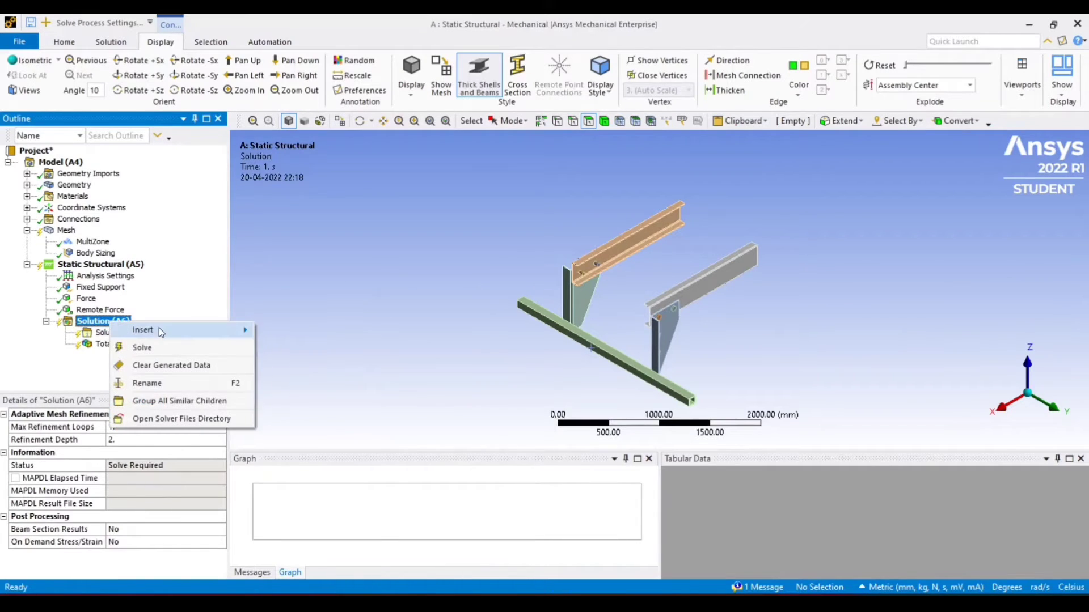
mouse_move(159, 329)
mouse_move(282, 310)
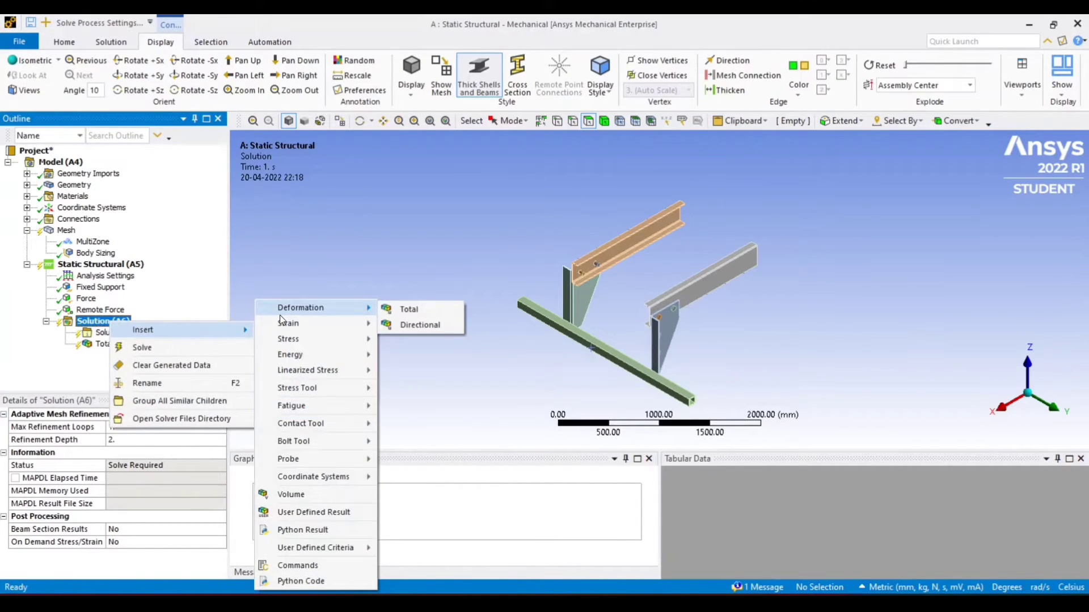
mouse_move(295, 338)
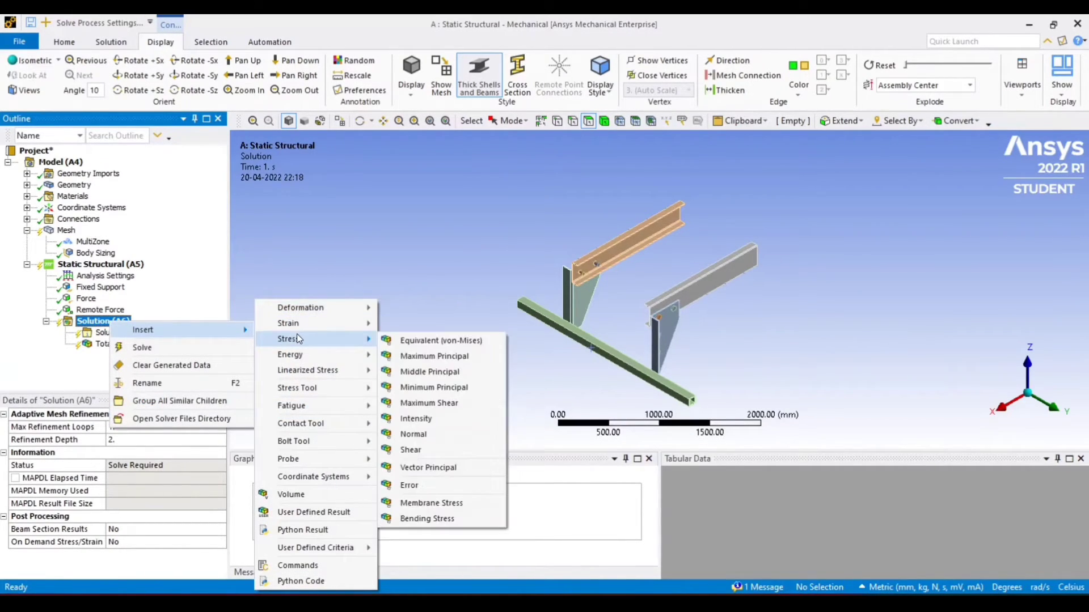
left_click(448, 340)
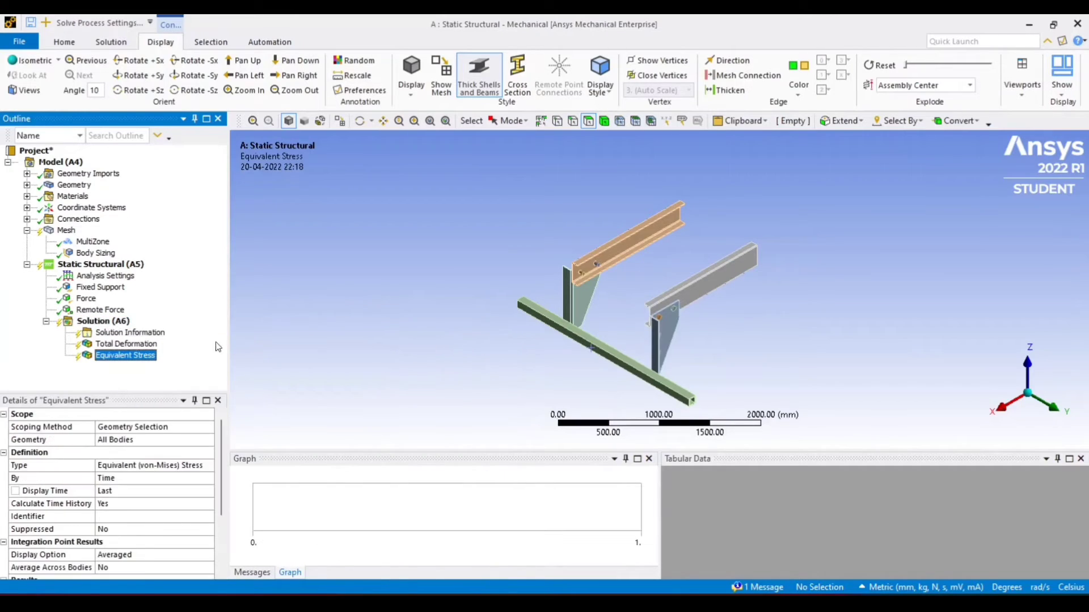
Insert an Equivalent (von-Mises) elastic strain result under the Solution
right_click(104, 322)
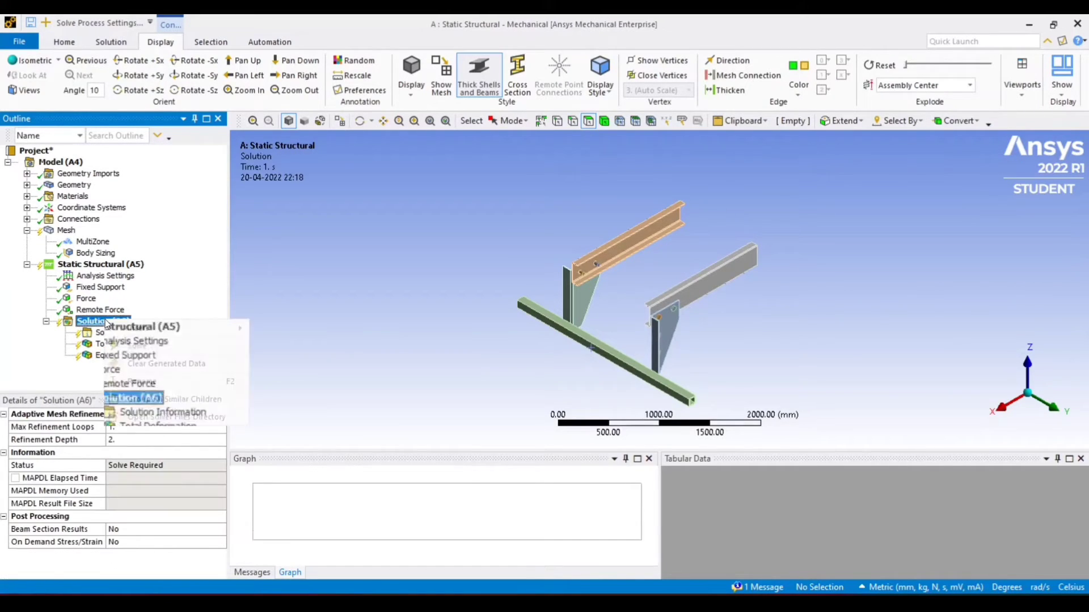
mouse_move(162, 330)
mouse_move(303, 329)
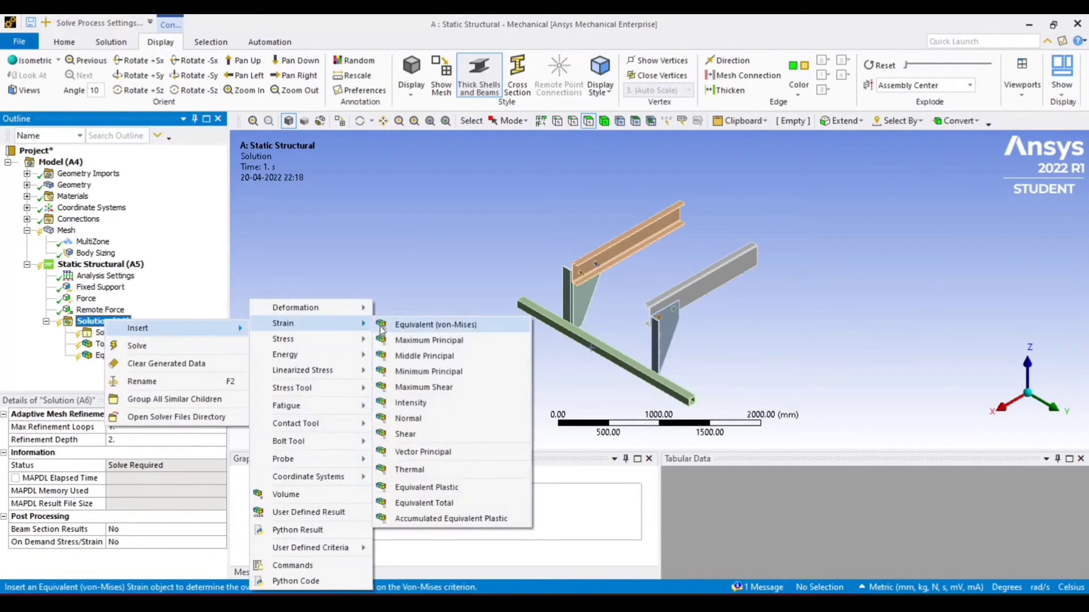
left_click(388, 328)
Solve the Static Structural analysis
left_click(62, 267)
right_click(63, 268)
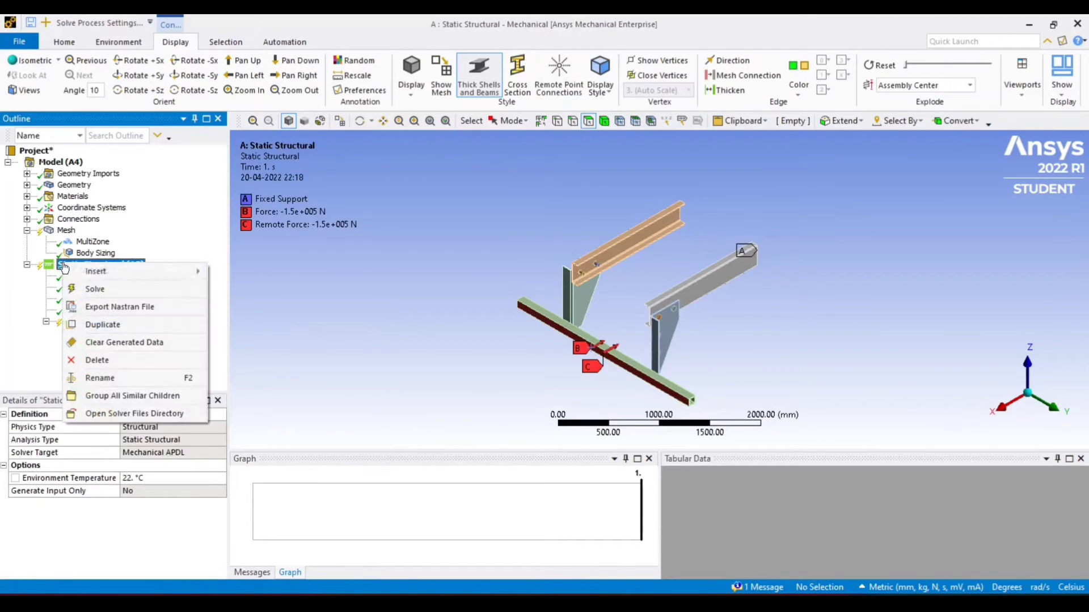
left_click(120, 287)
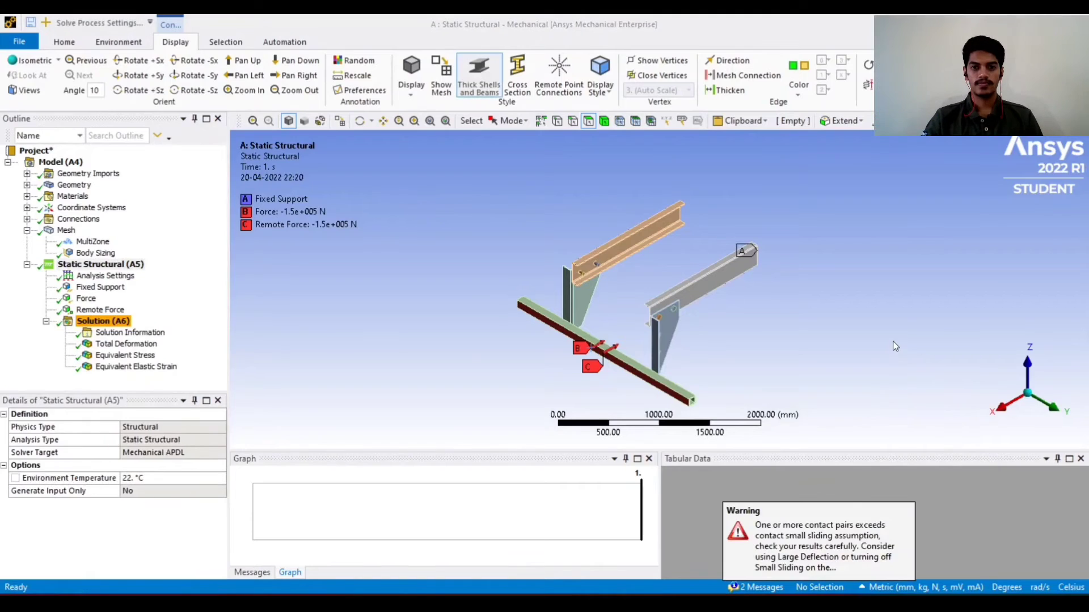
Review the total deformation result from an orbited view and play its animation
left_click(107, 347)
scroll(431, 337, "up", 4)
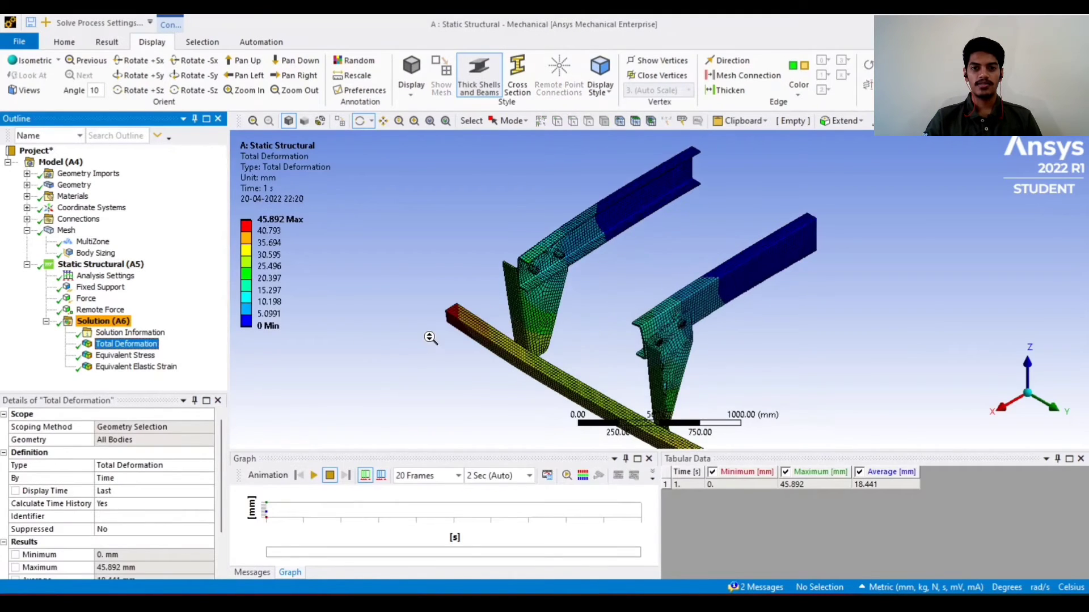
left_click_drag(430, 333, 401, 321)
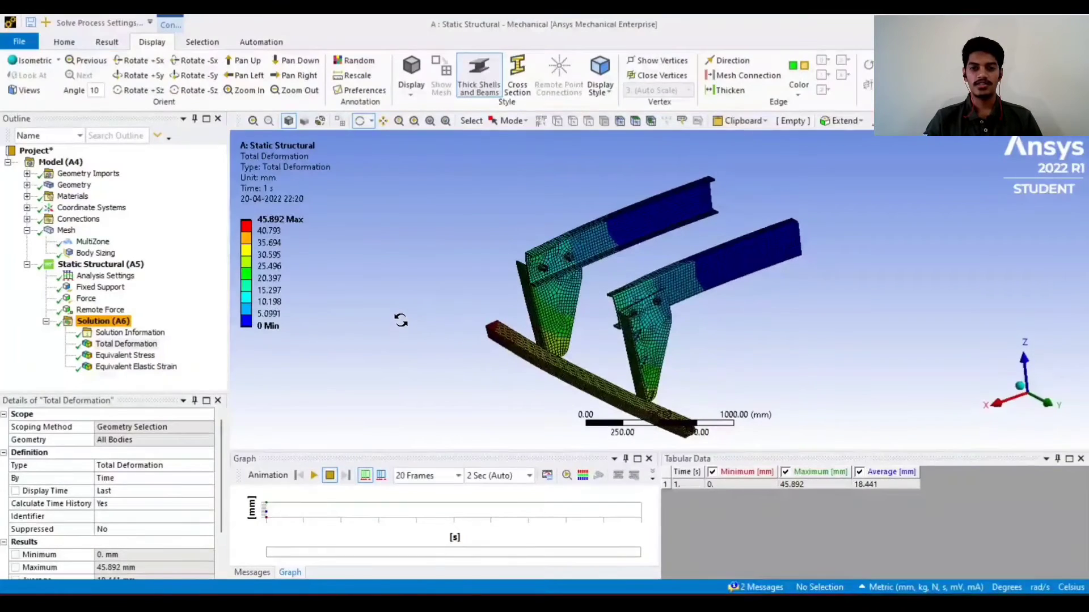
left_click(315, 477)
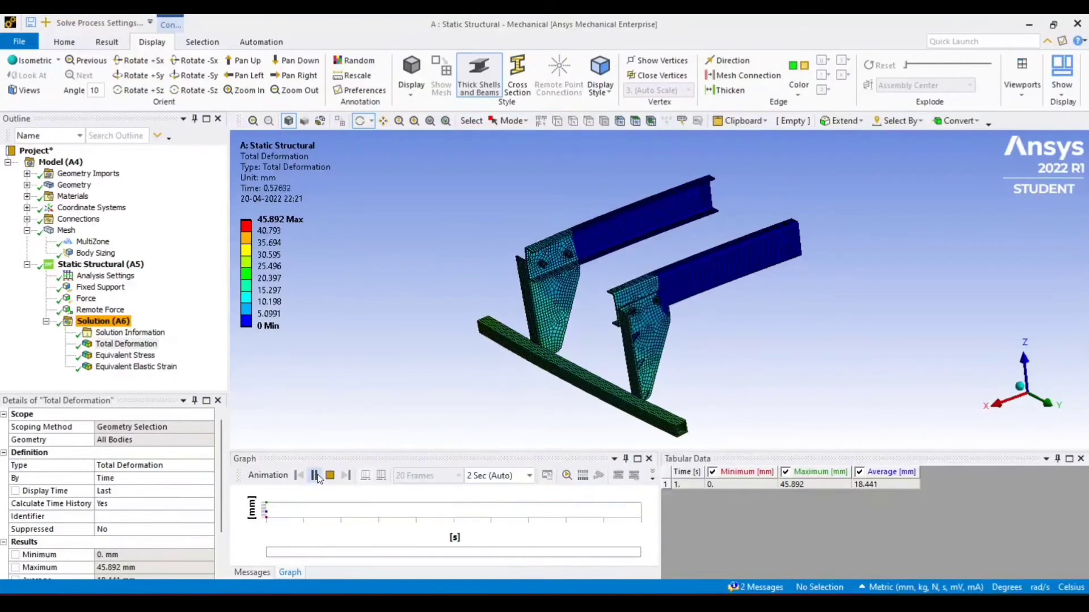
Review the equivalent stress result and play its animation
left_click_drag(409, 454, 441, 383)
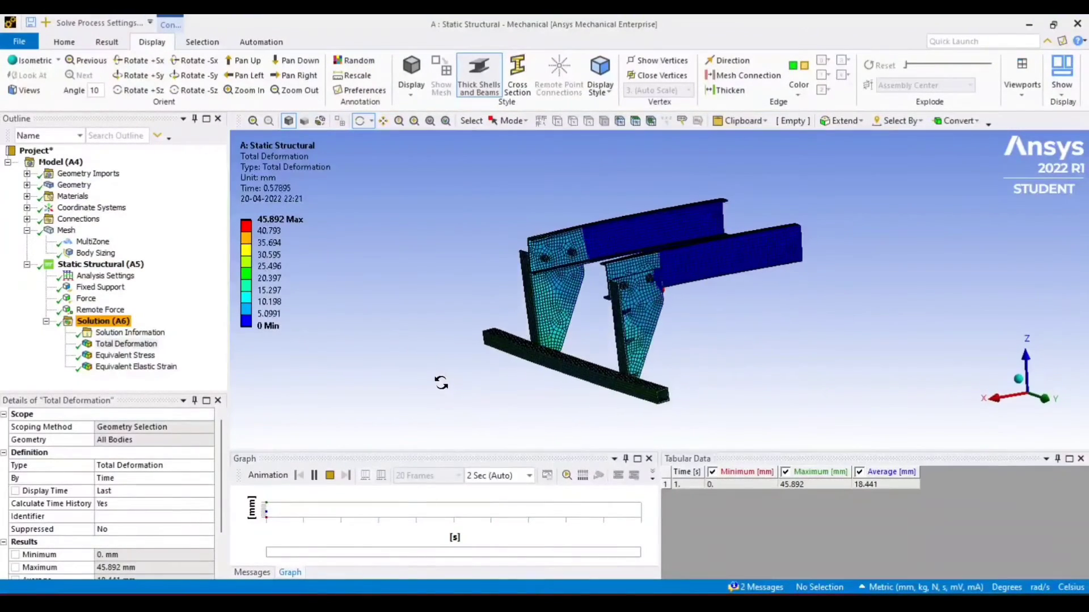
left_click(131, 356)
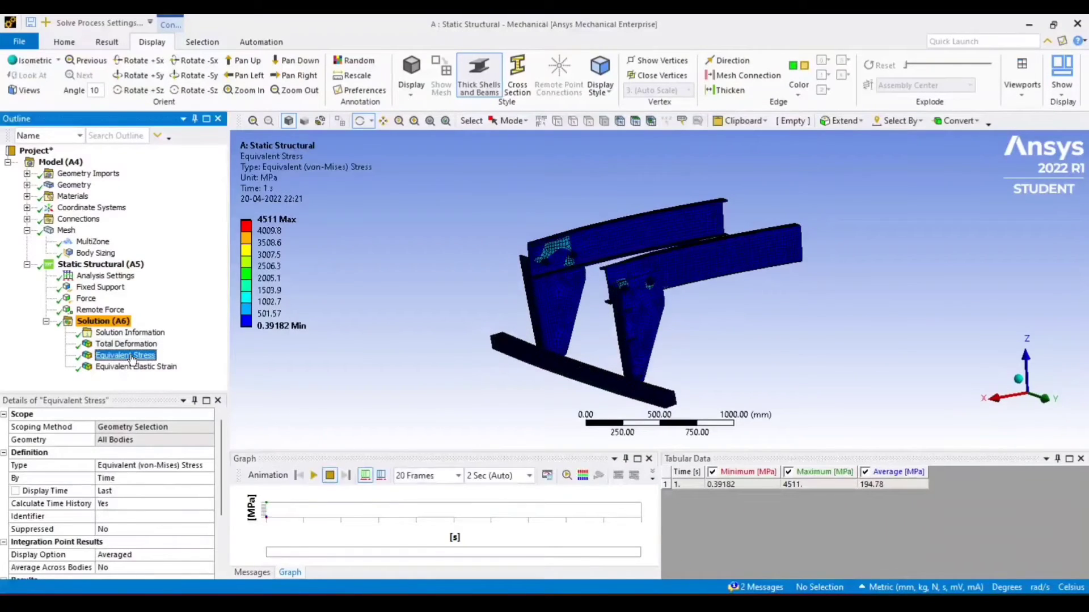
left_click(313, 475)
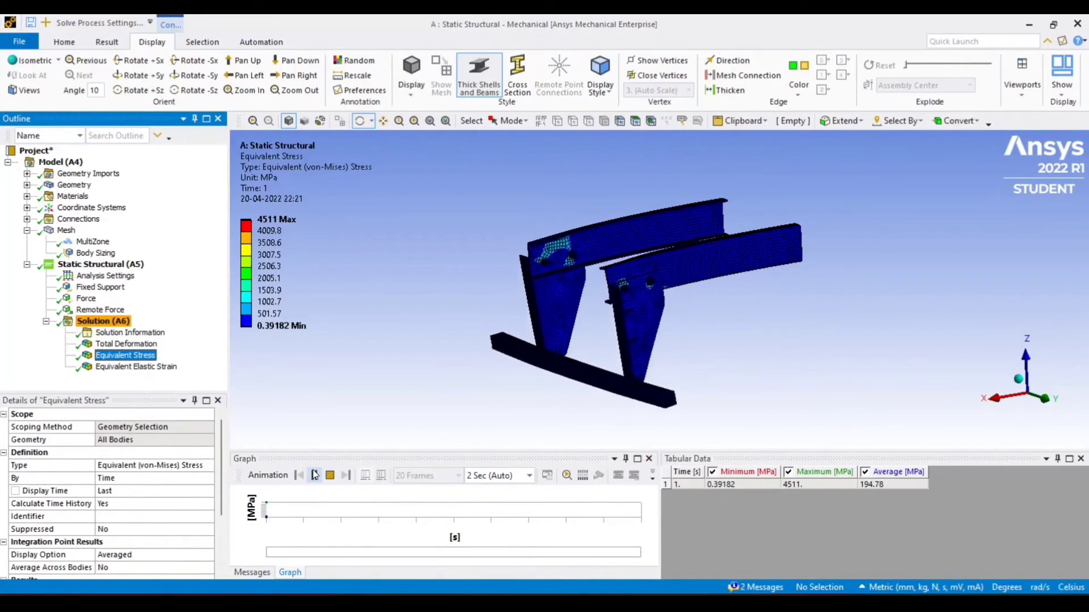
Review the equivalent elastic strain result and play and pause its animation
left_click(136, 367)
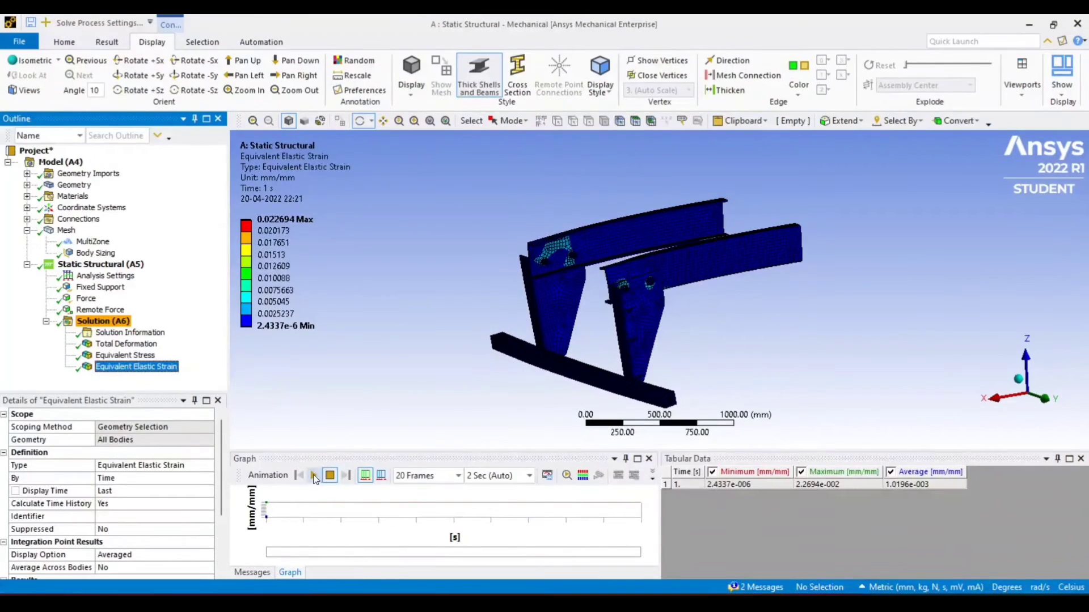
left_click(315, 476)
left_click(314, 476)
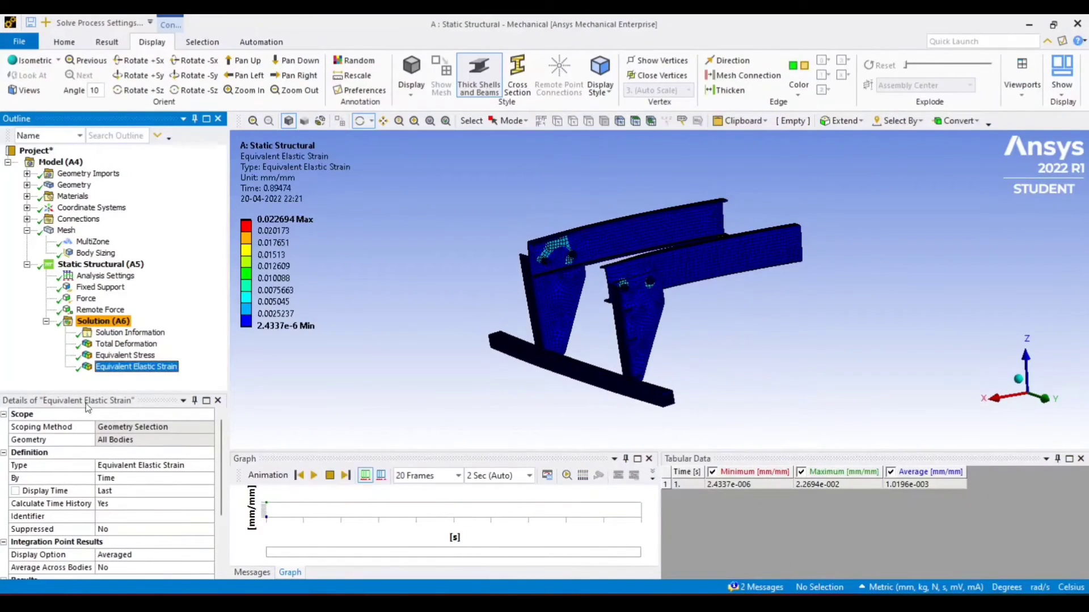
Replay the total deformation and equivalent stress animations with the deformation scale at 4 (Auto Scale)
left_click(126, 343)
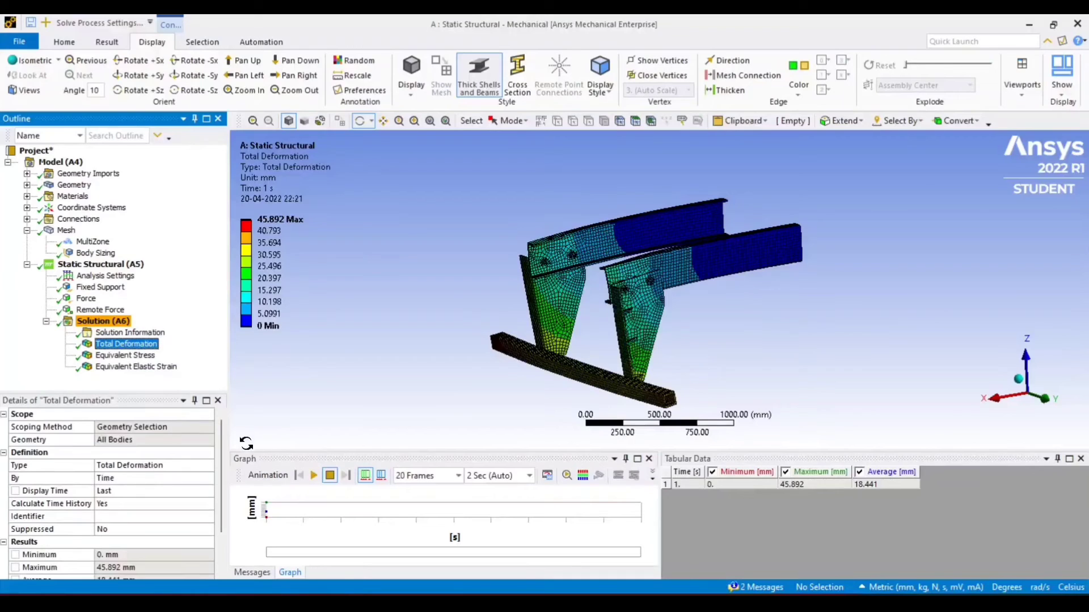
left_click(314, 476)
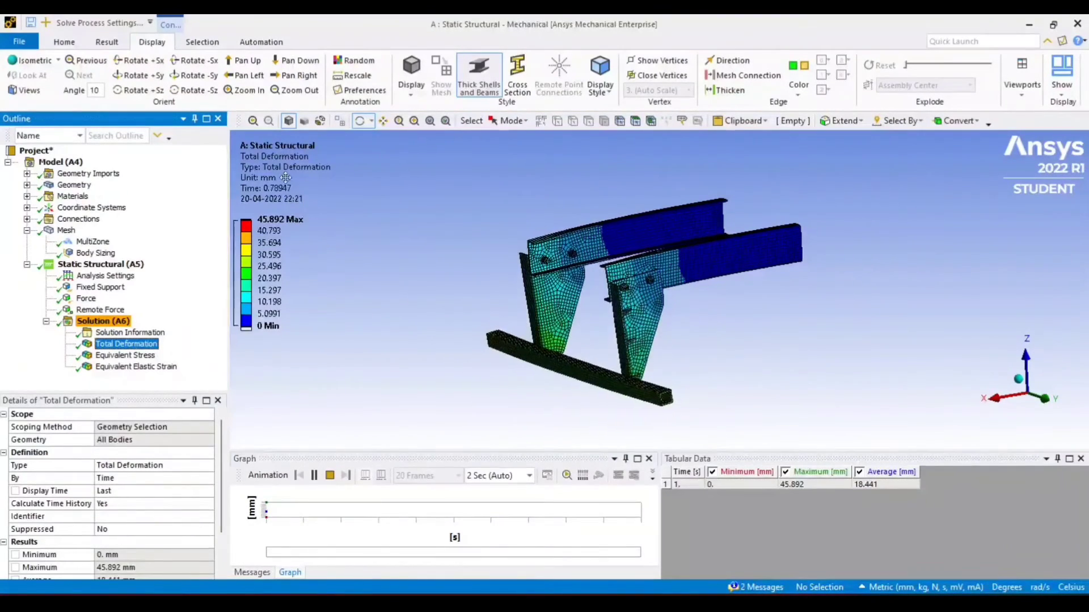
left_click(110, 43)
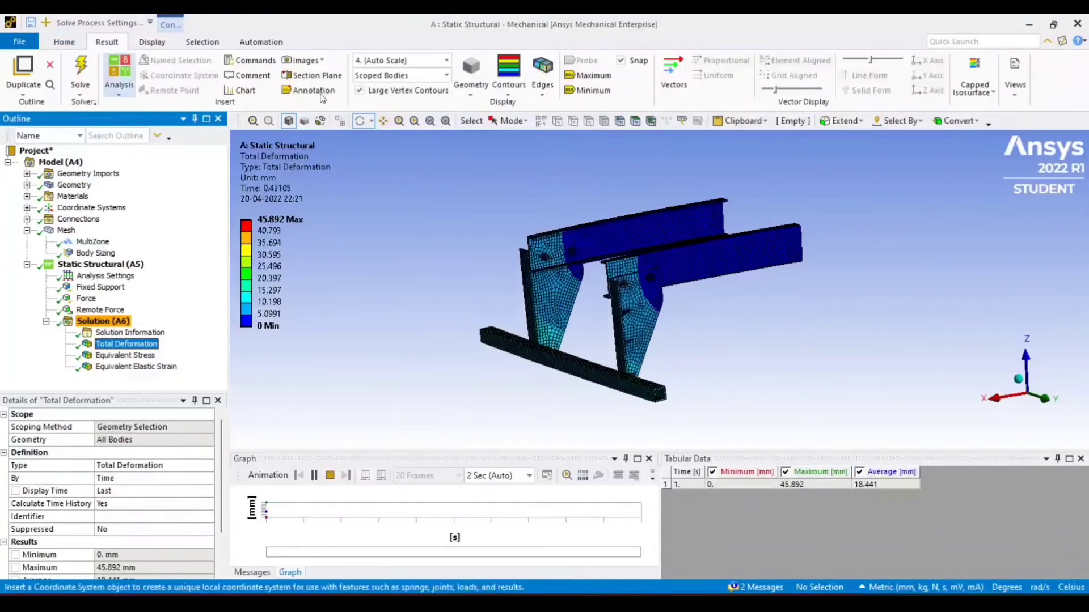
left_click(447, 61)
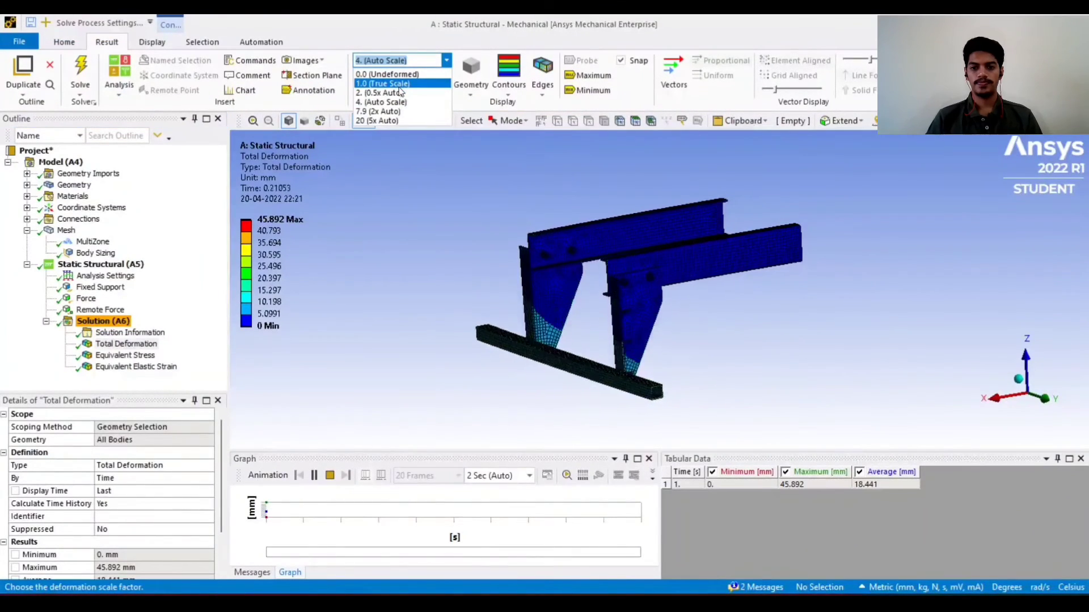
left_click(381, 102)
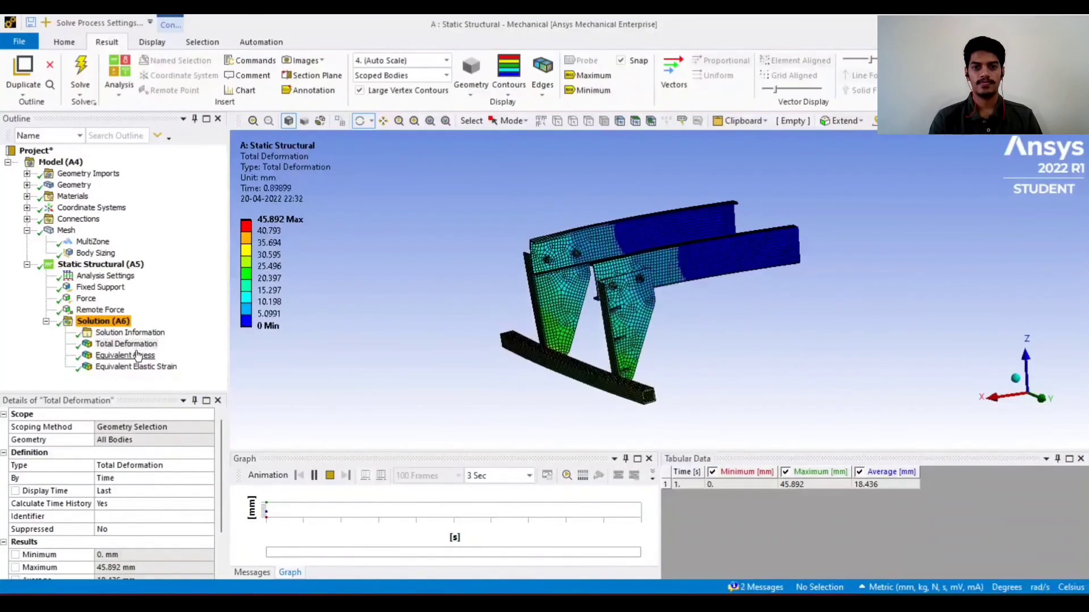
left_click(125, 355)
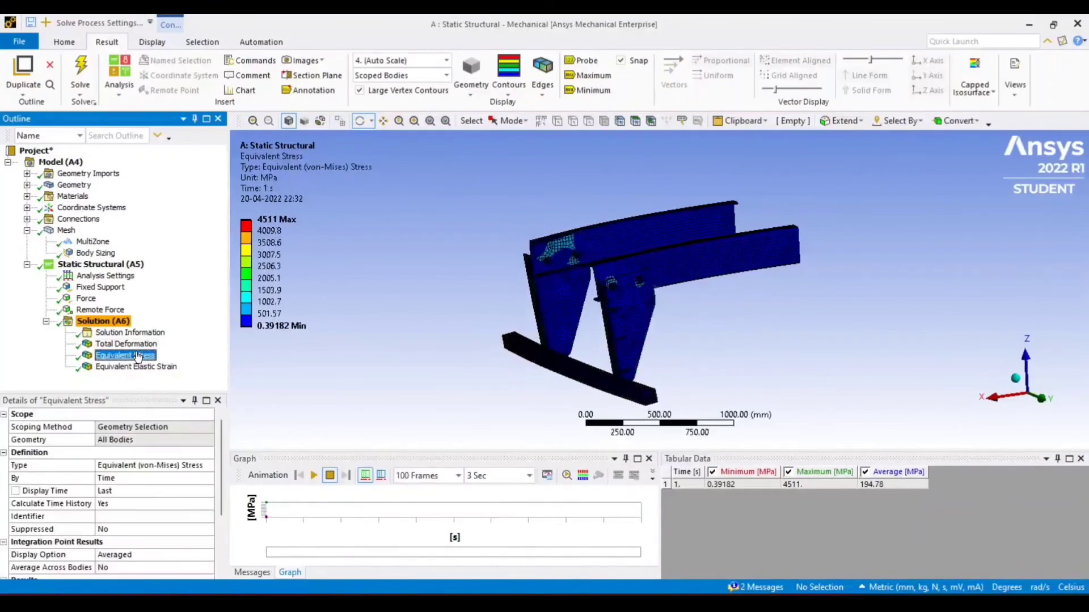
left_click(315, 475)
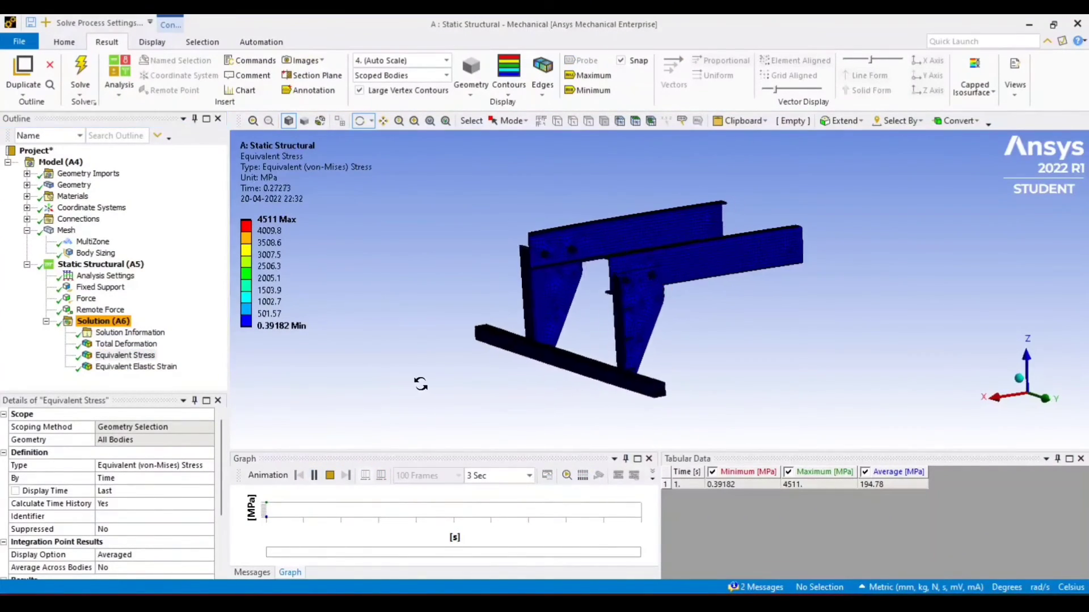
Review the equivalent elastic strain result, playing and pausing its animation and zooming in on the bracket bolt holes
mouse_move(421, 382)
left_mouse_down()
mouse_move(584, 395)
mouse_move(675, 376)
mouse_move(724, 389)
mouse_move(406, 384)
left_mouse_up()
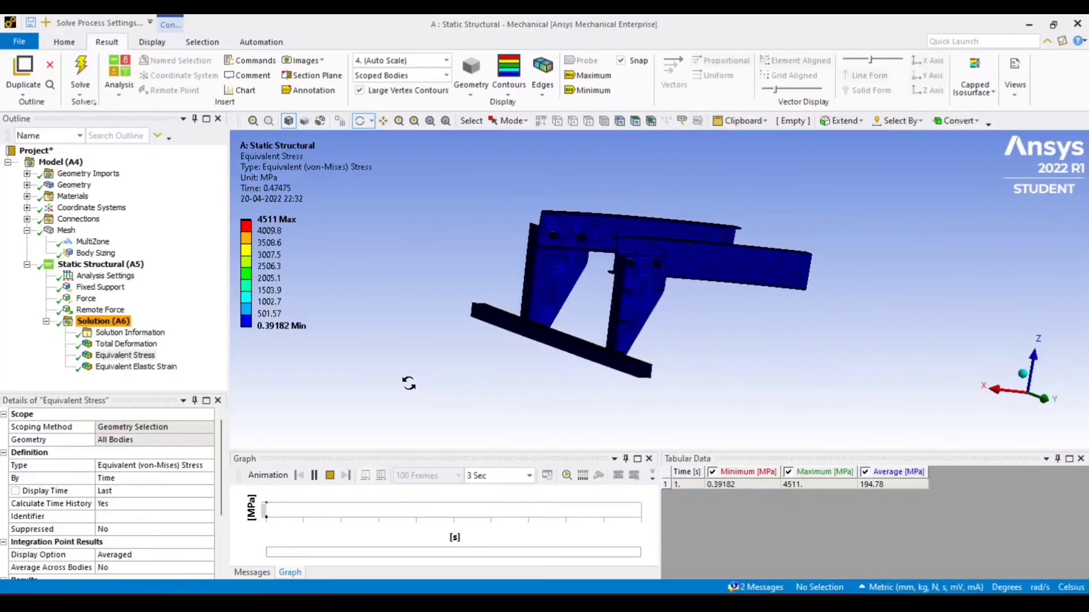
left_click(136, 367)
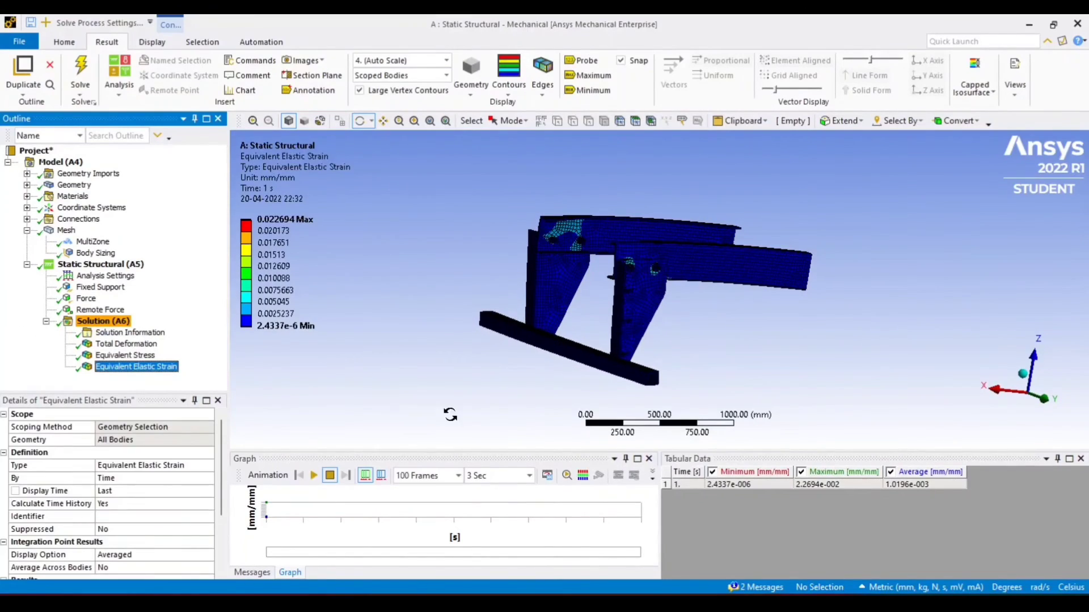
left_click(315, 479)
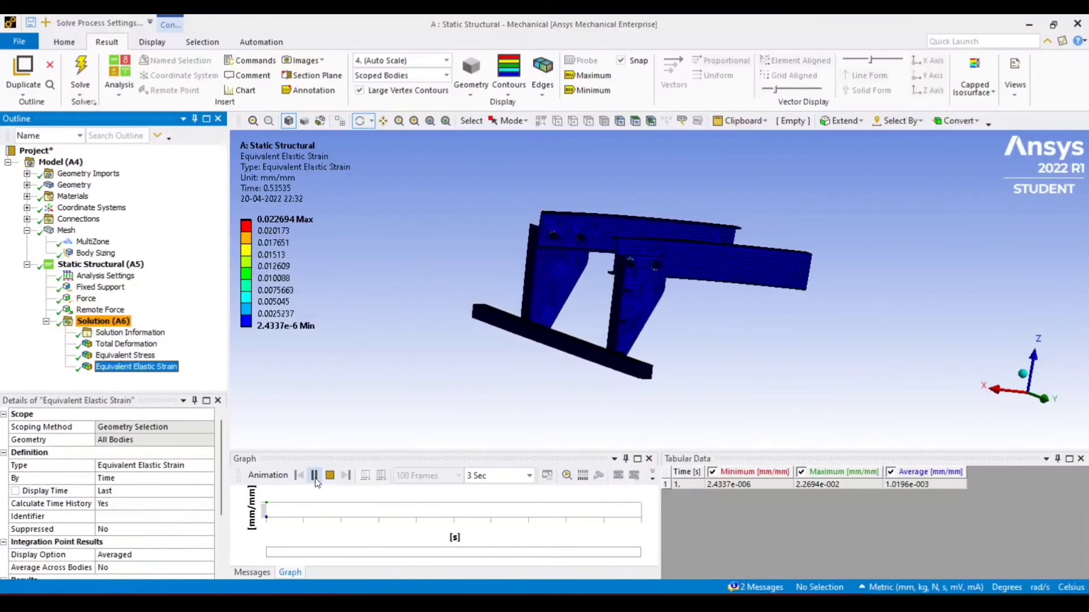
left_click(314, 476)
left_click_drag(397, 357, 486, 323)
scroll(505, 249, "up", 5)
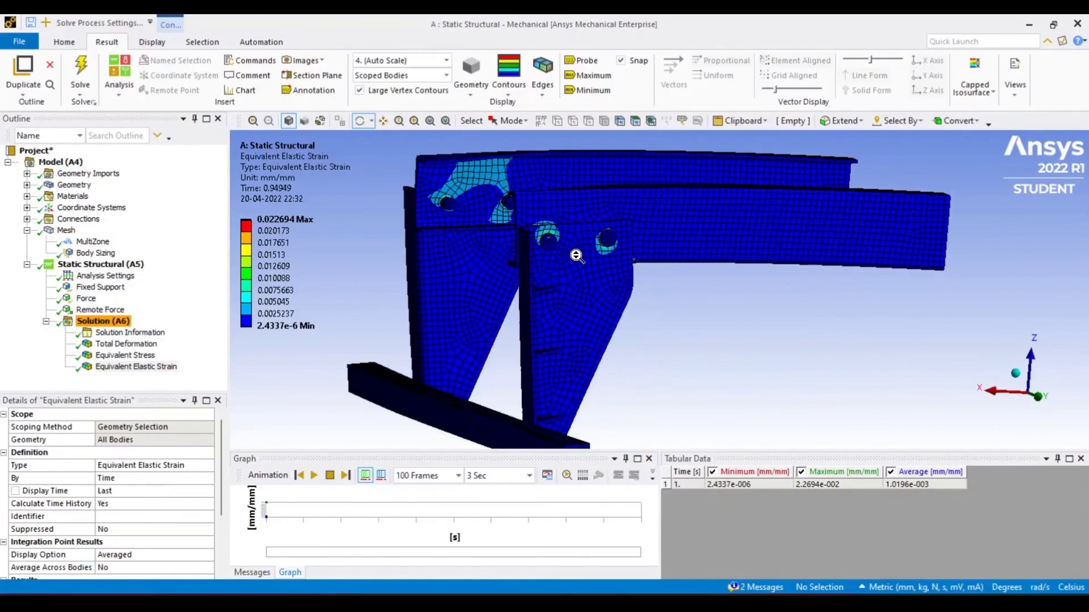
scroll(504, 248, "up", 3)
scroll(504, 244, "down", 3)
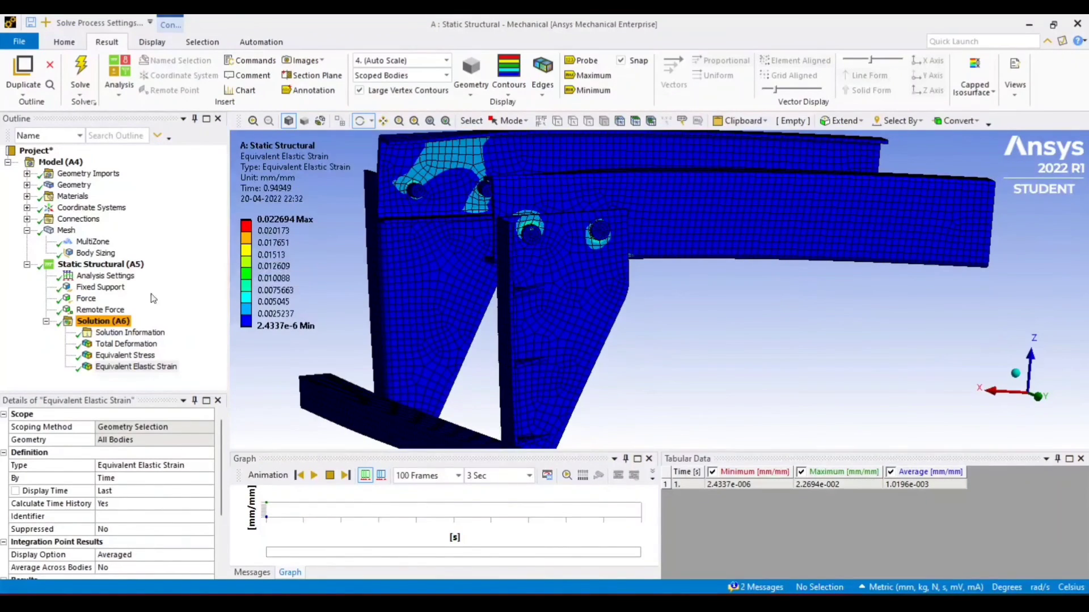
Review the total deformation result from zoomed and orbited views of the guard
left_click(126, 344)
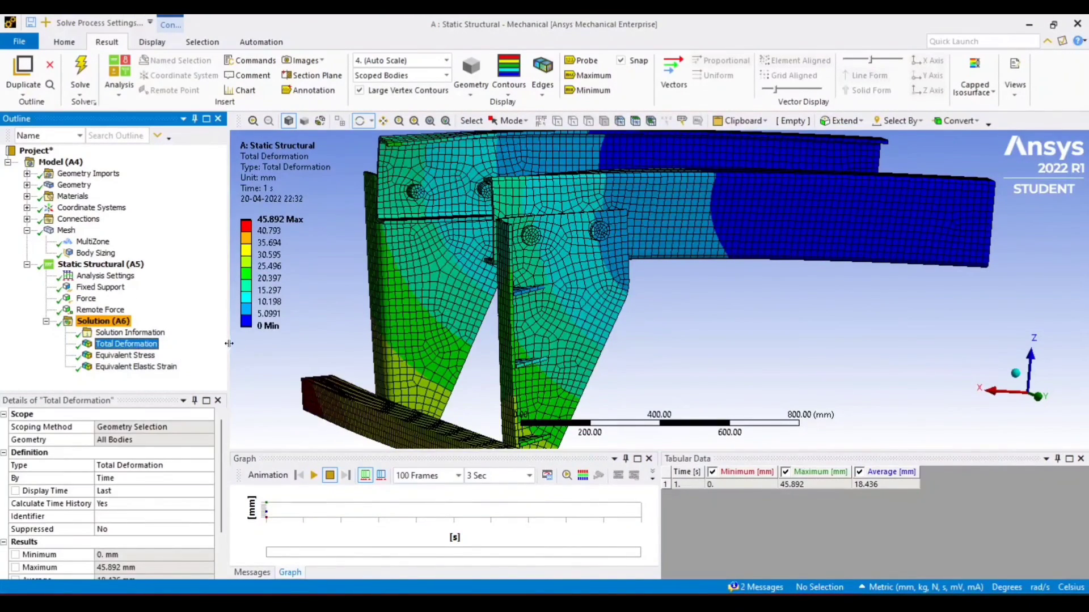
scroll(274, 343, "up", 3)
scroll(274, 343, "down", 3)
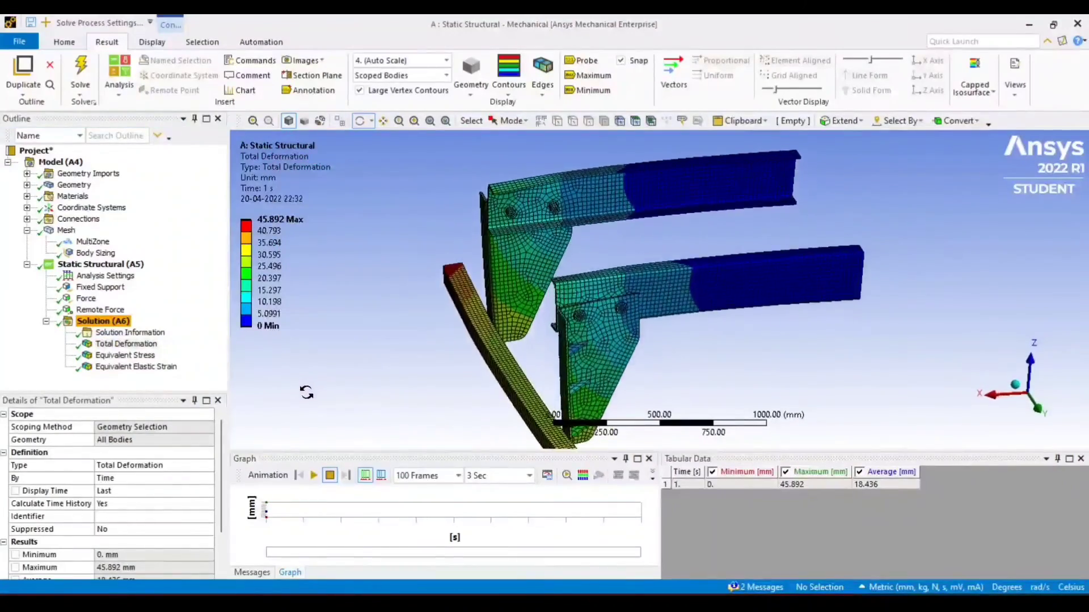
left_click_drag(308, 402, 377, 369)
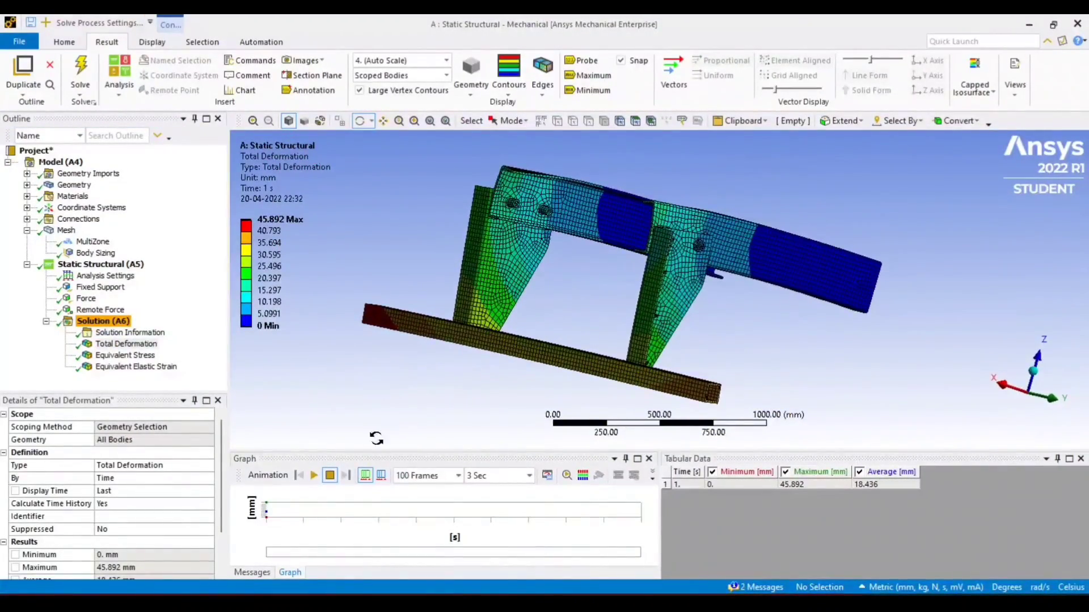